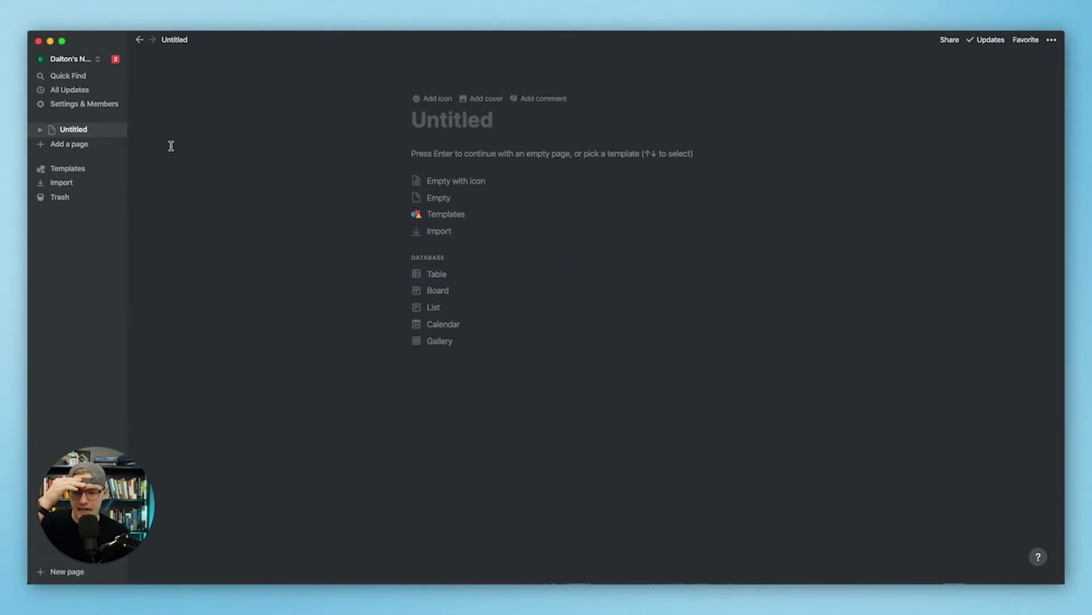
- Title the page 'Resonance Calendar' and convert it into a table database
click(427, 119)
text(Resoanc)
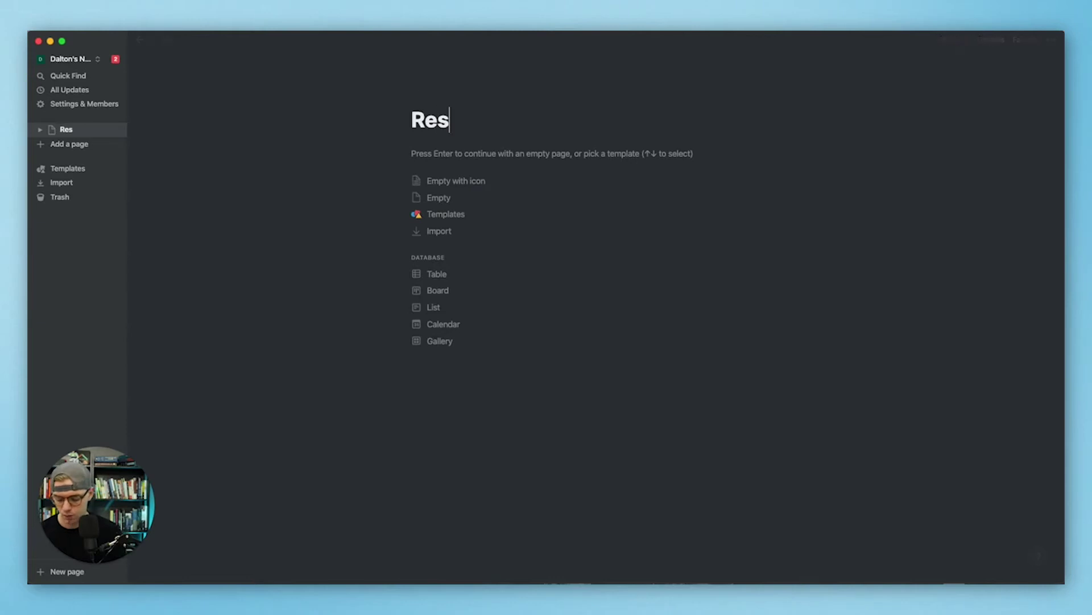
key(BackSpace)
key(BackSpace)
key(BackSpace)
text(n)
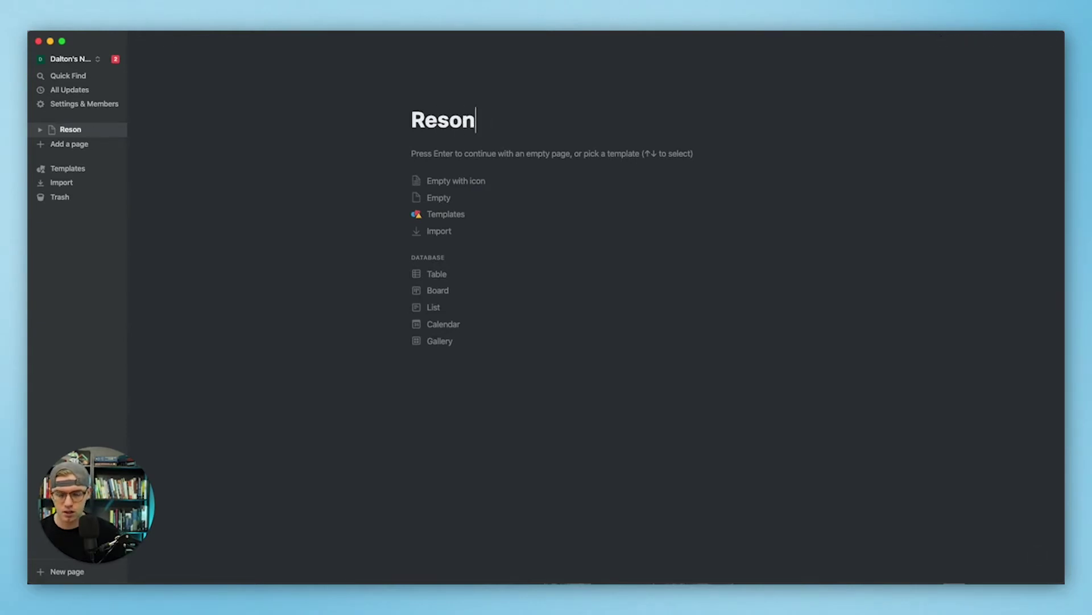
text(ance Calendar)
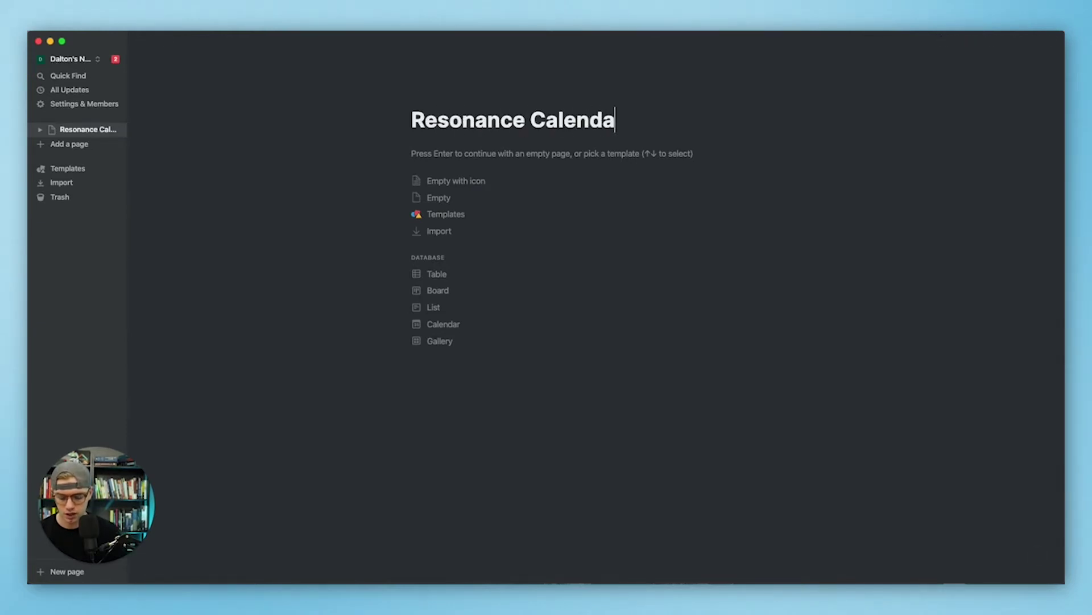
click(482, 276)
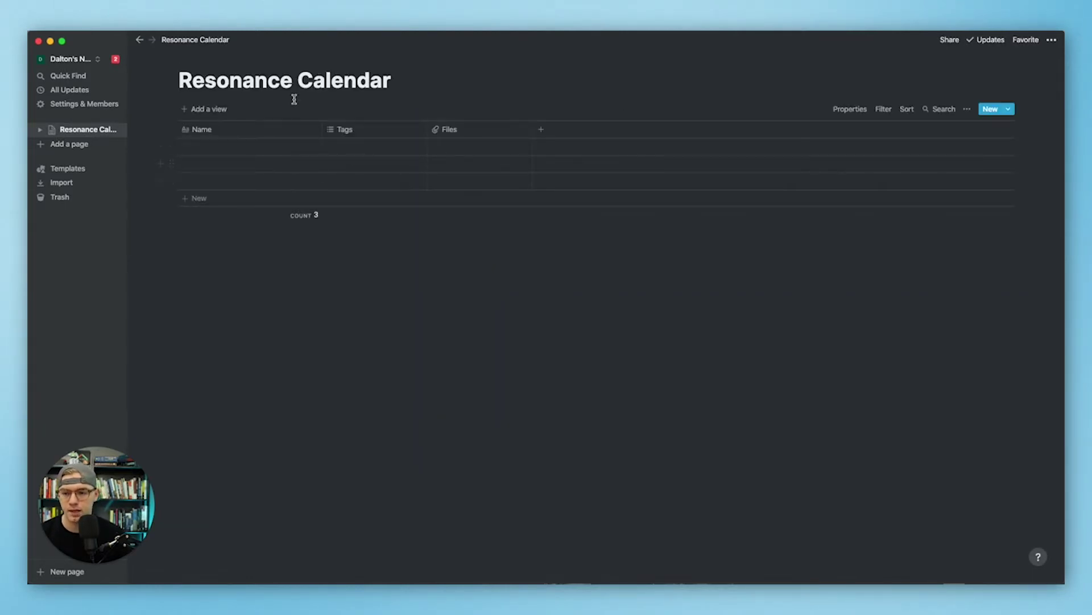
- Delete the Tags and Files properties so only the Name column remains
click(383, 137)
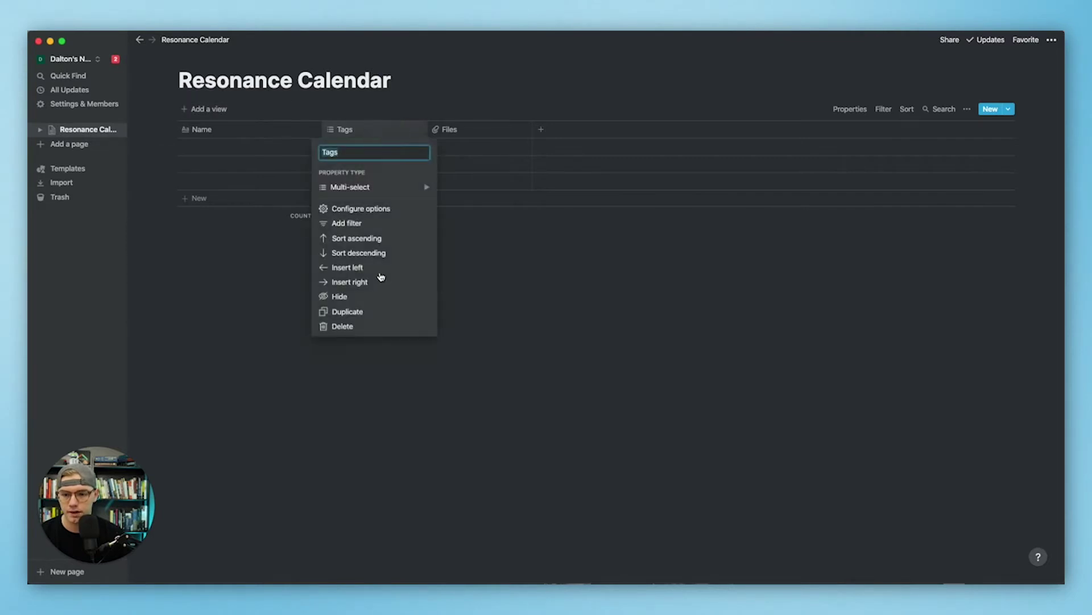
click(374, 328)
click(525, 319)
click(390, 129)
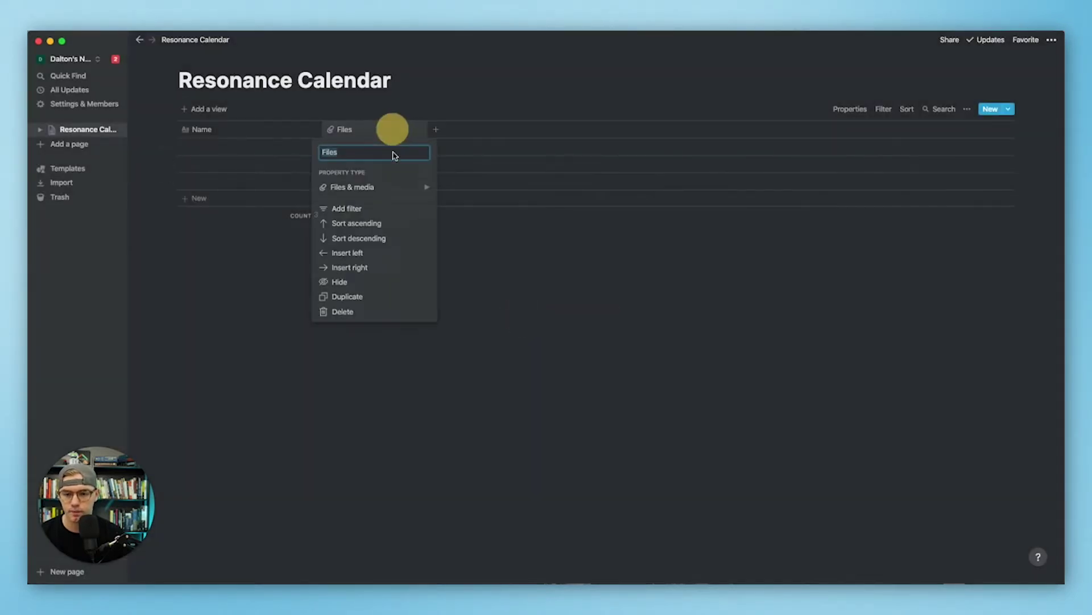
click(385, 313)
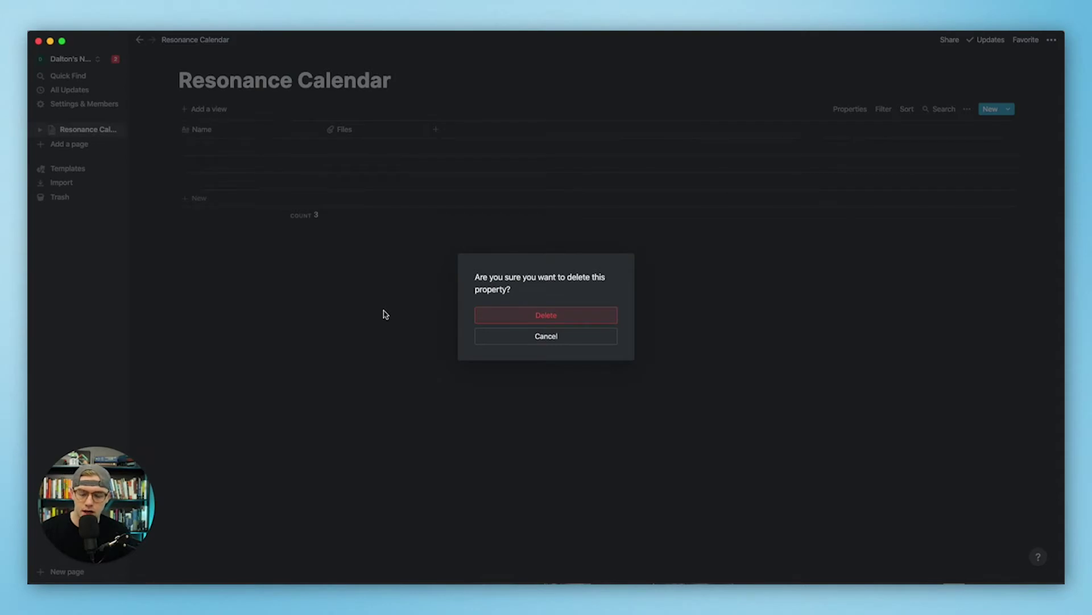
click(590, 320)
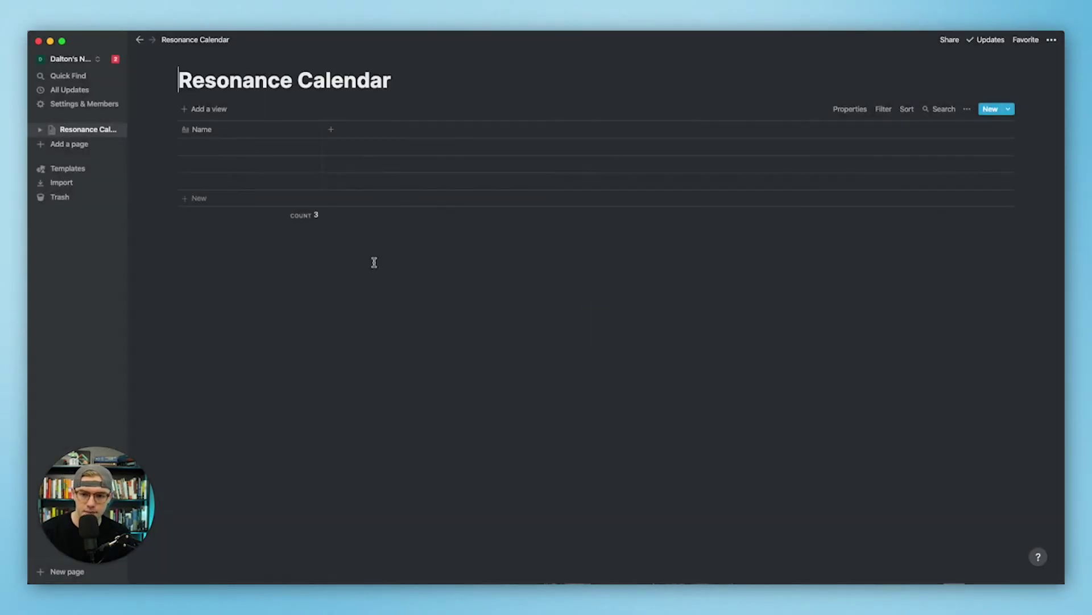
click(263, 136)
- Add a select-type column after Name and name it Source
click(402, 256)
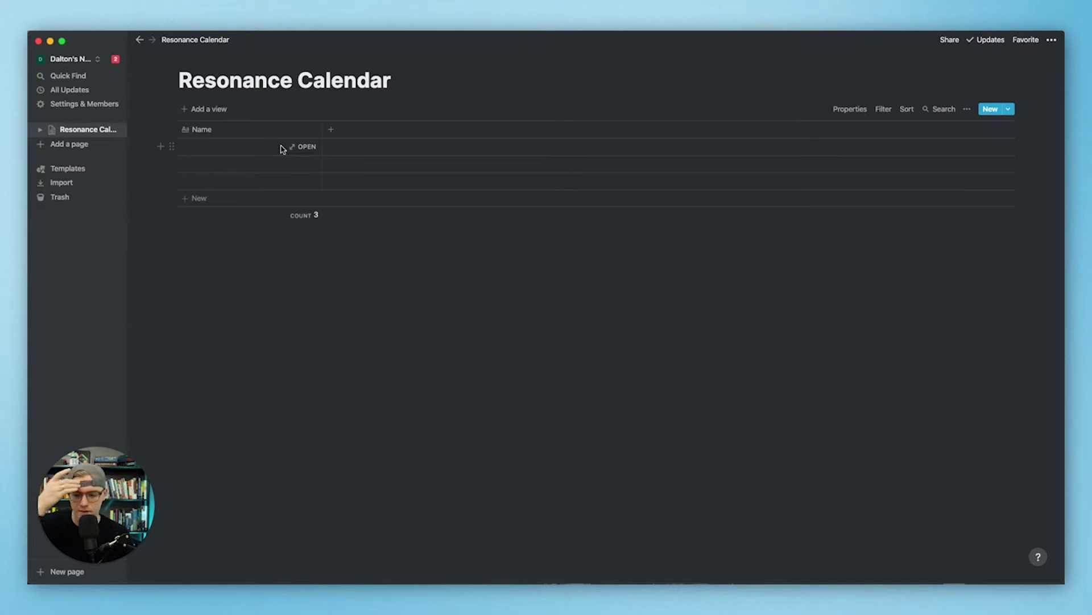
click(331, 130)
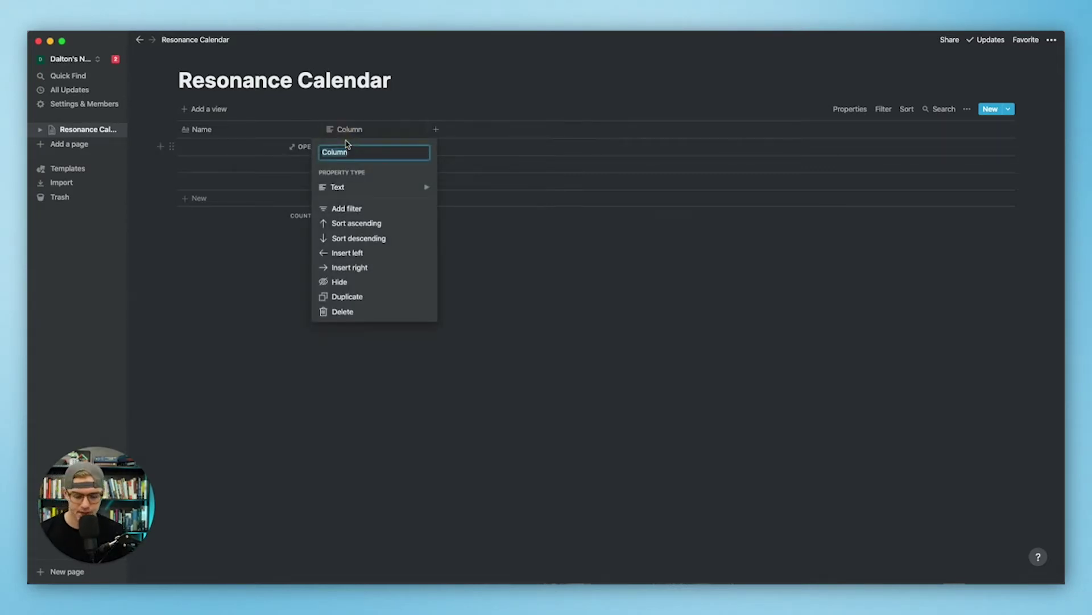
text(Author)
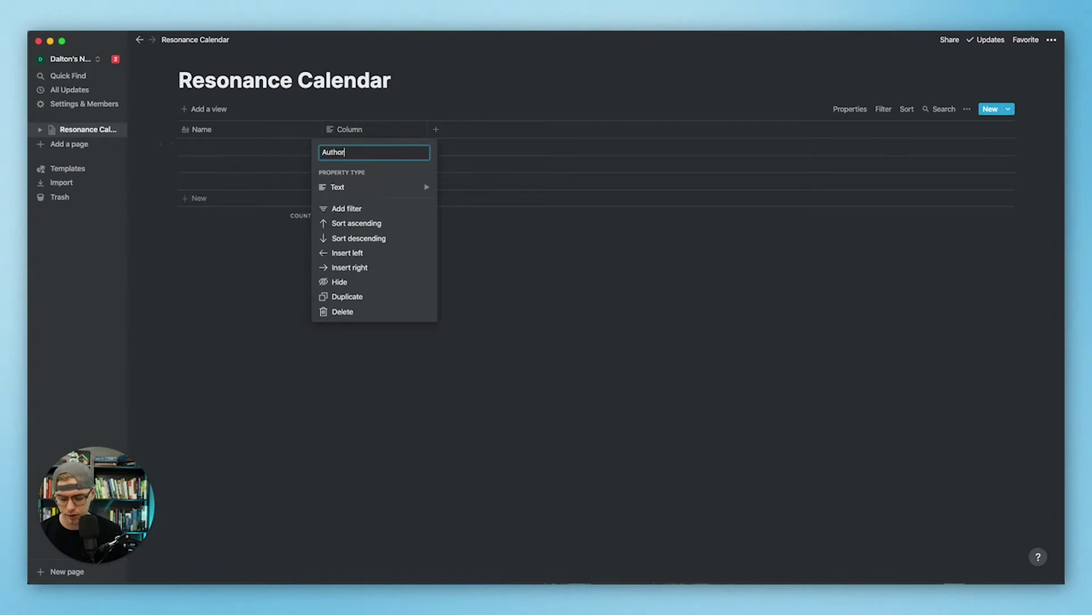
click(377, 189)
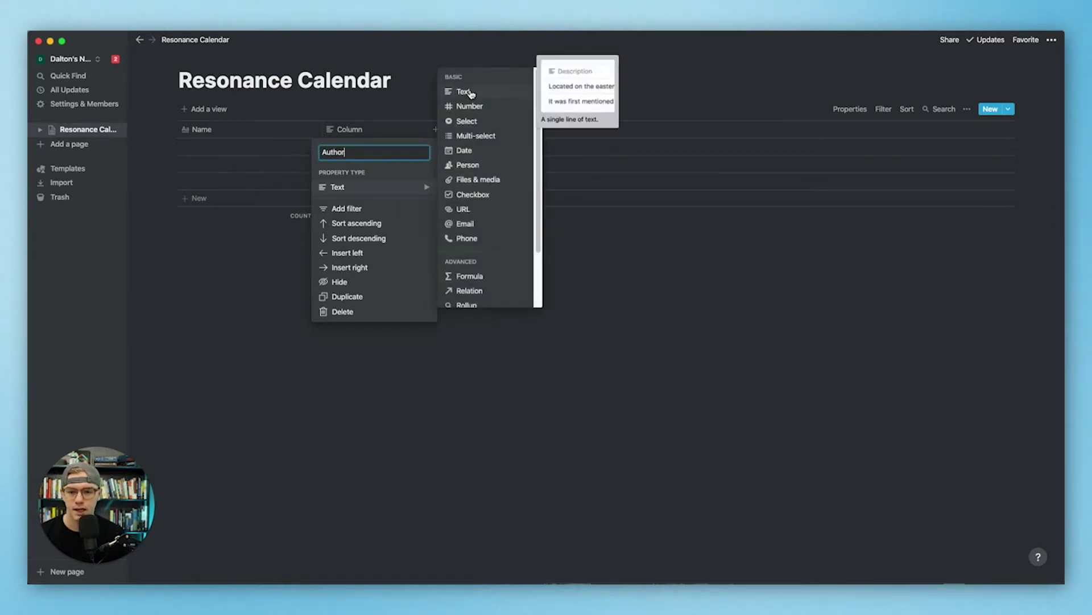
click(481, 121)
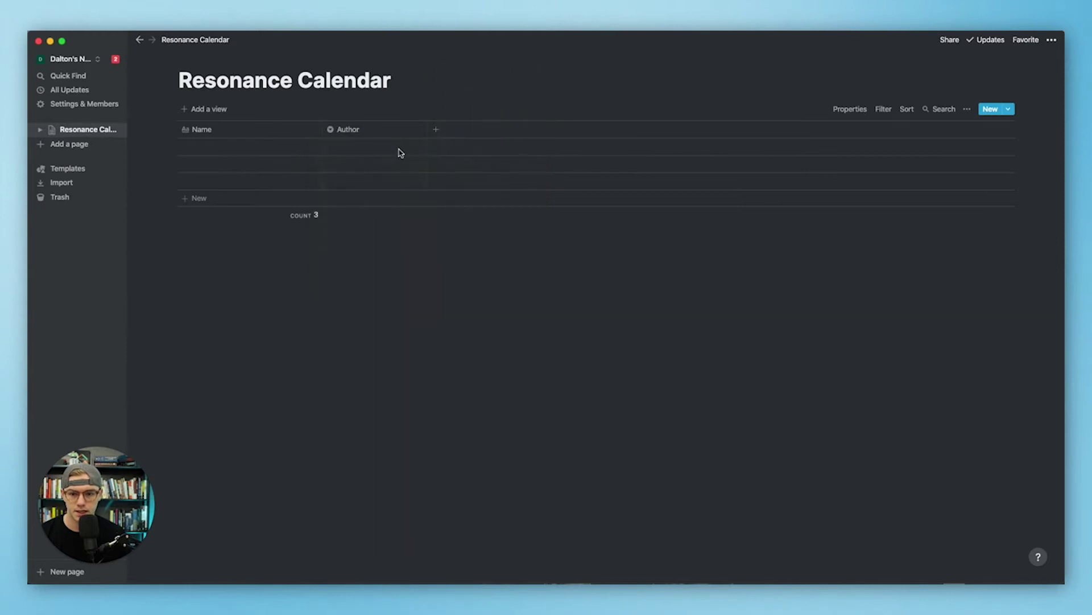
click(368, 131)
text(Sourc)
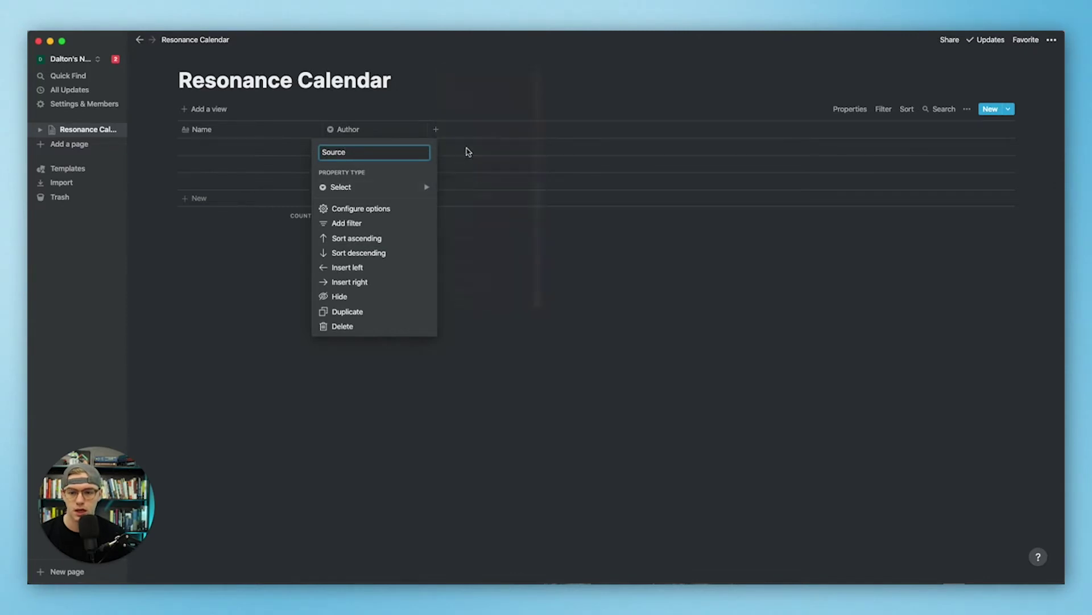
text(e)
click(457, 122)
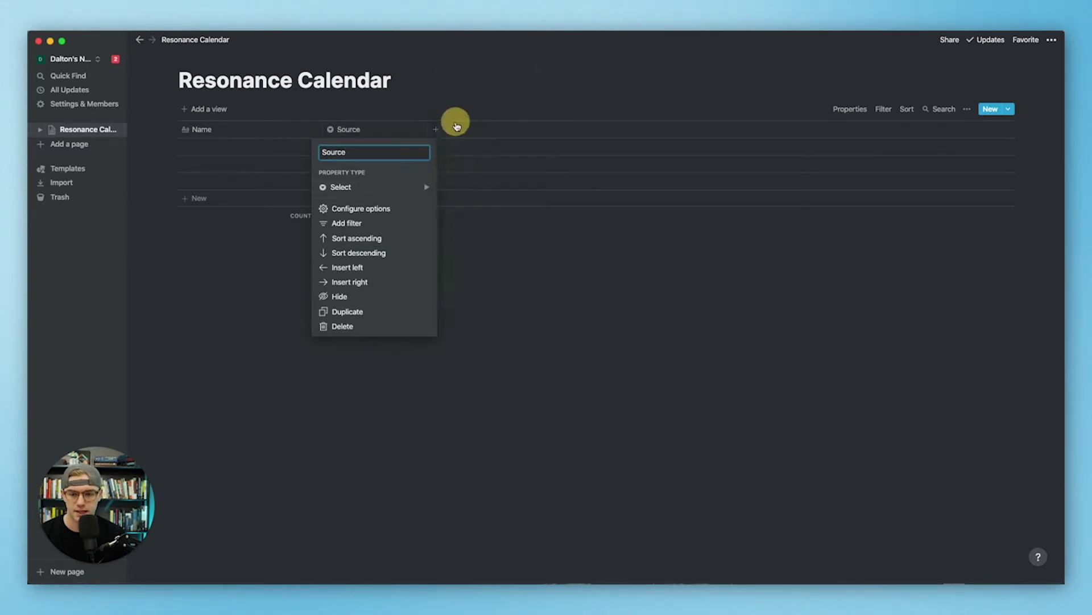
- Add a URL column and a multi-select Tags column after Source
click(436, 129)
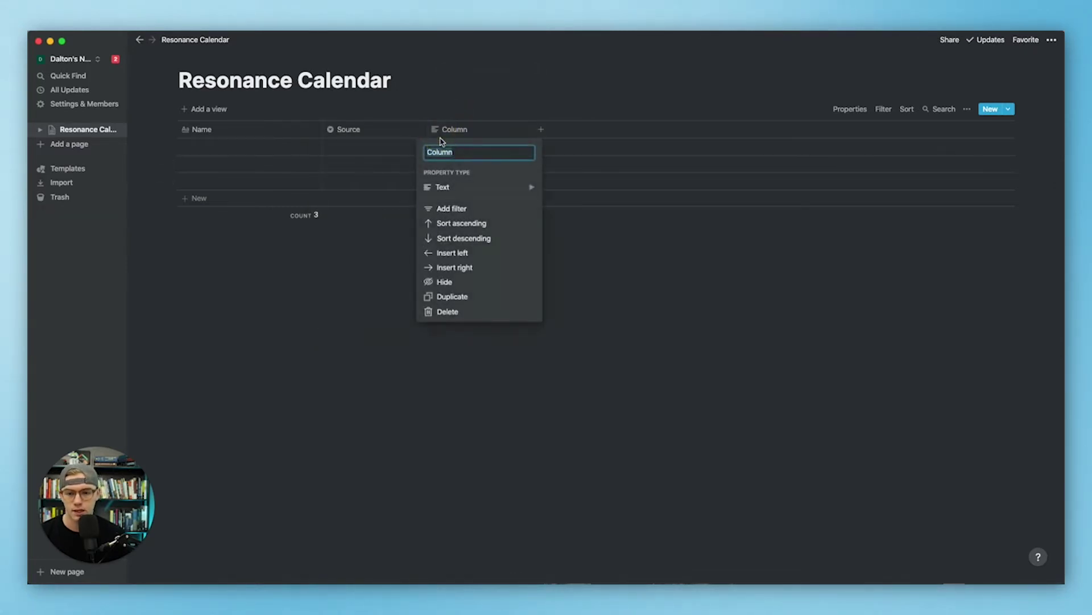
text(URL)
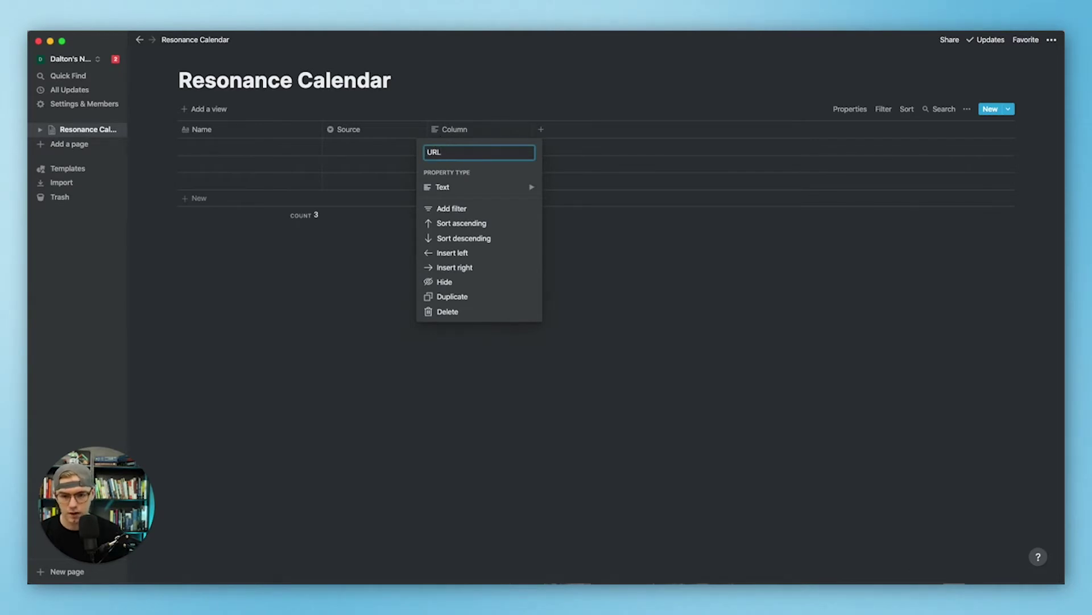
mouse_move(503, 187)
click(589, 208)
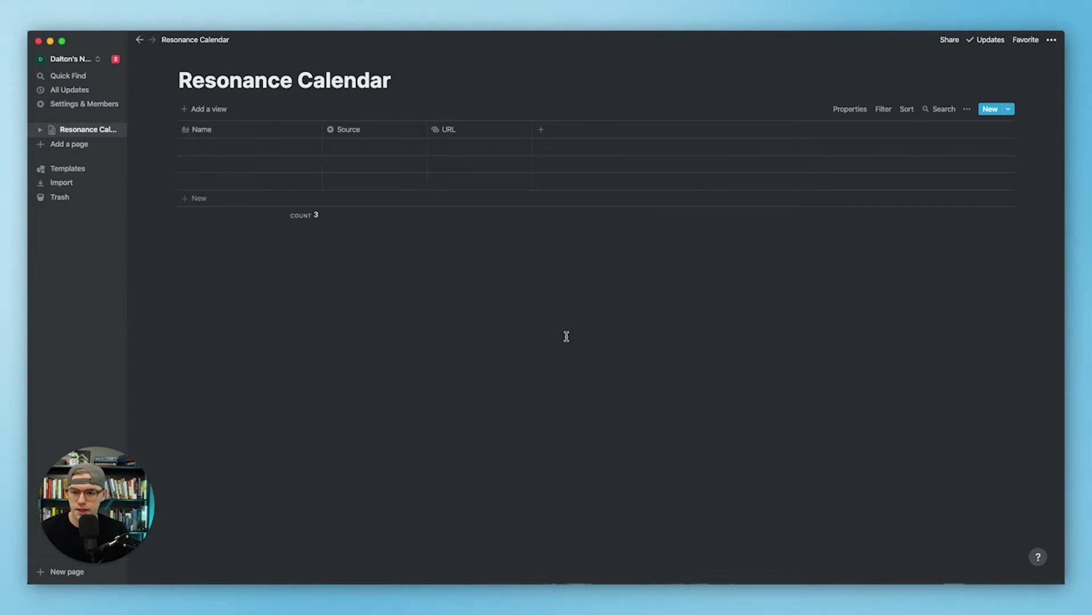
click(540, 129)
text(Tags)
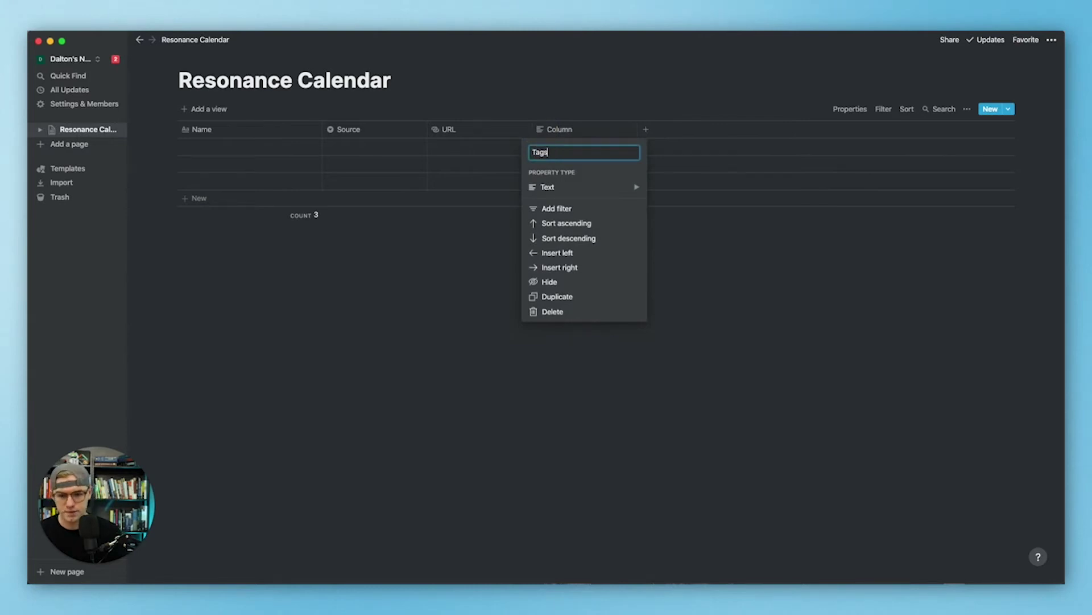
mouse_move(574, 191)
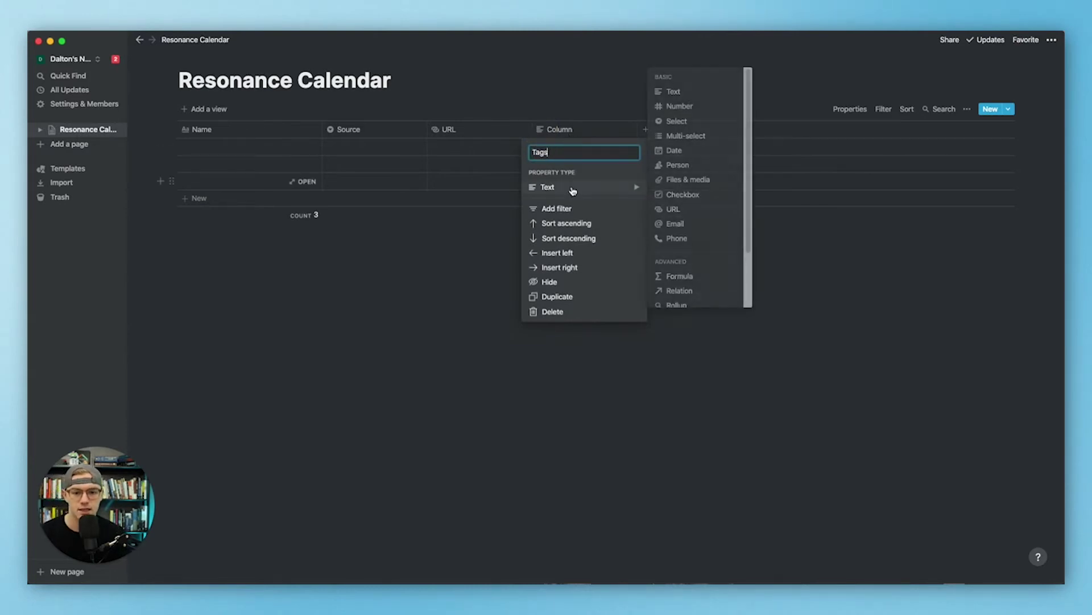
click(686, 136)
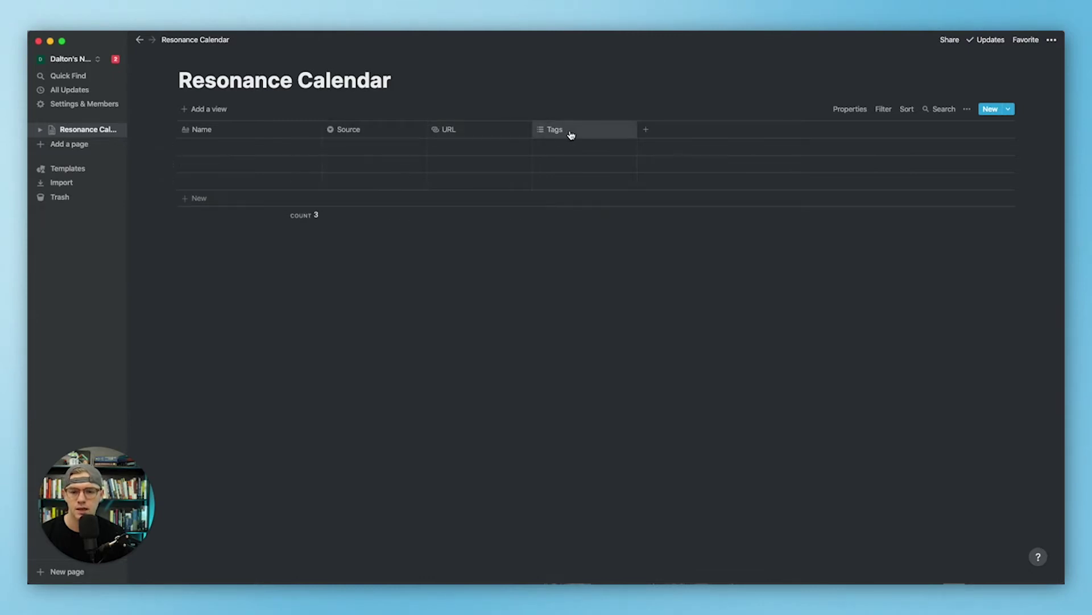
- Add a select-type Type column after Tags
click(645, 129)
text(Ty)
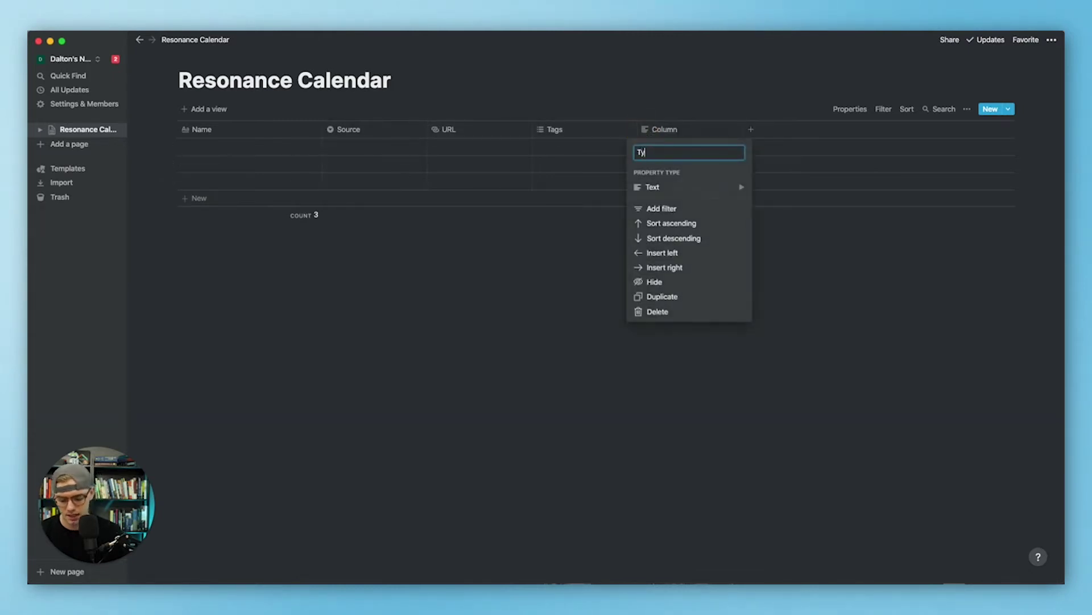
text(pe)
click(672, 187)
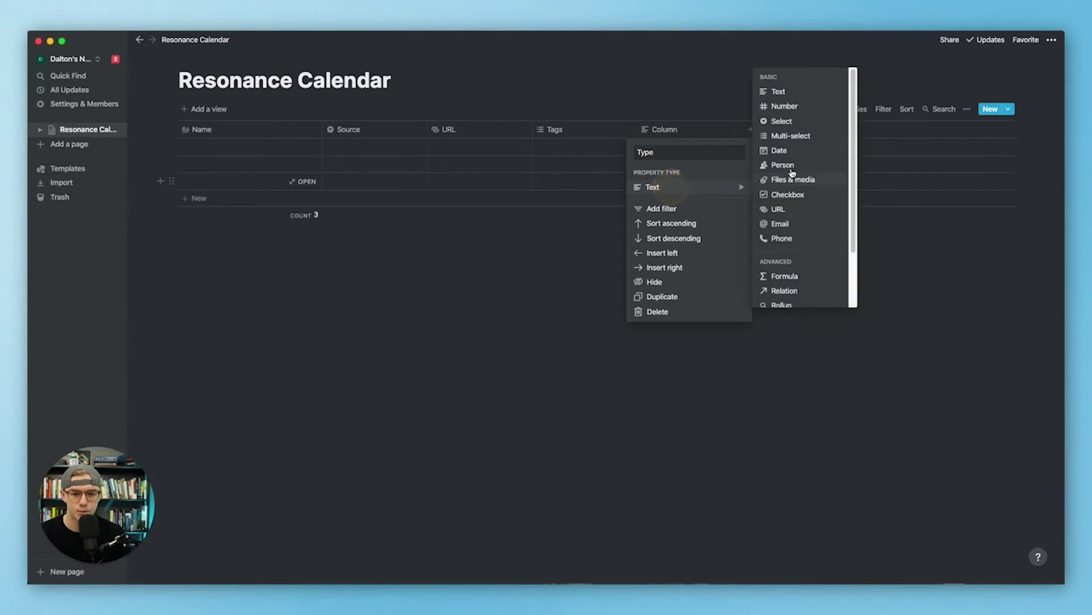
click(799, 121)
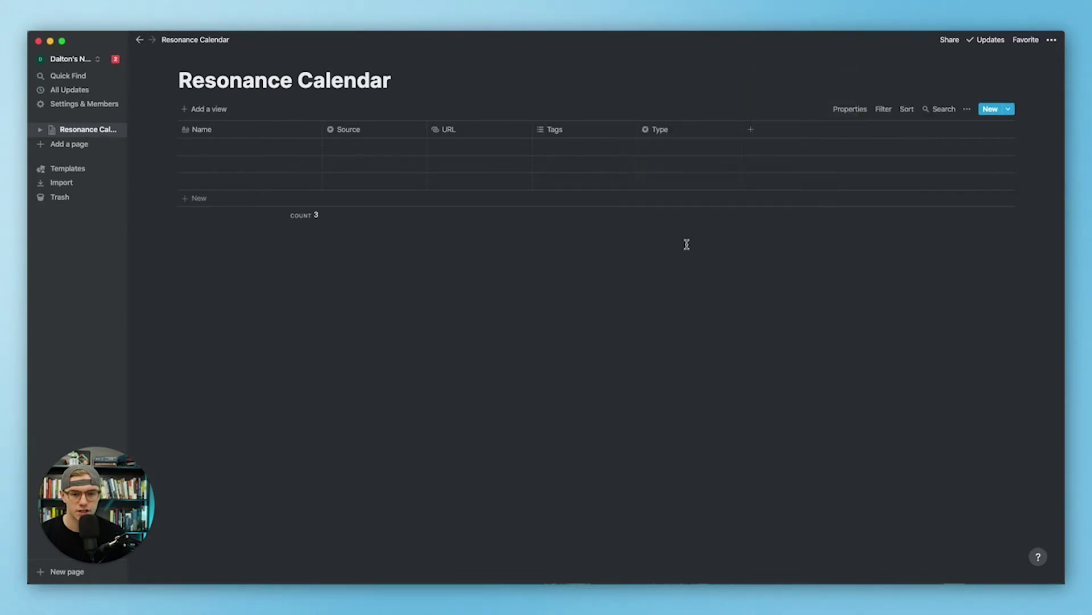
- Create the Type options Podcast, Article and Book from the first row's Type cell
click(695, 146)
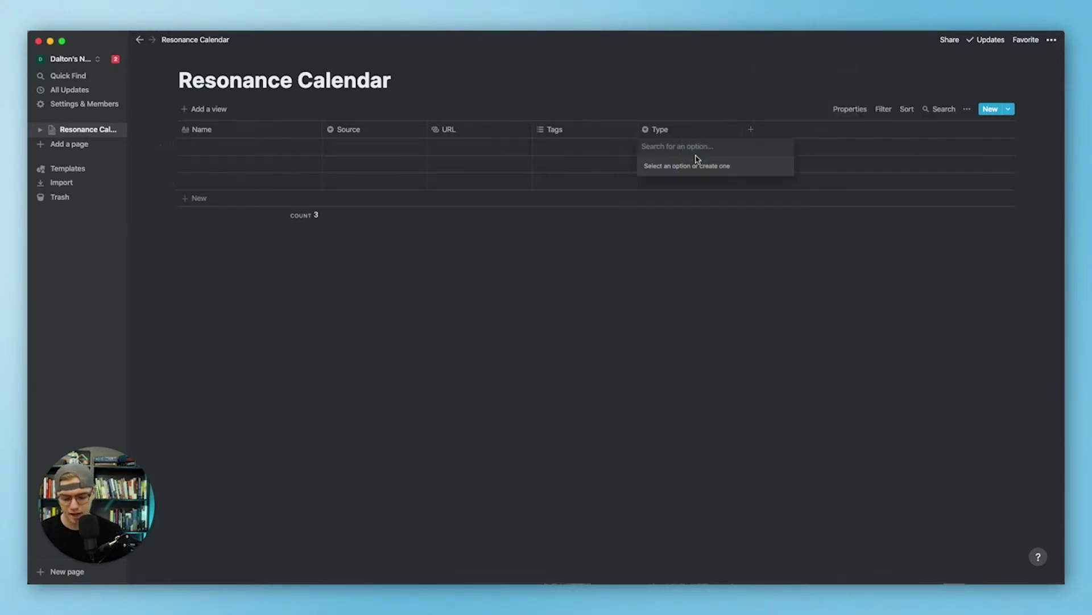
text(Pod)
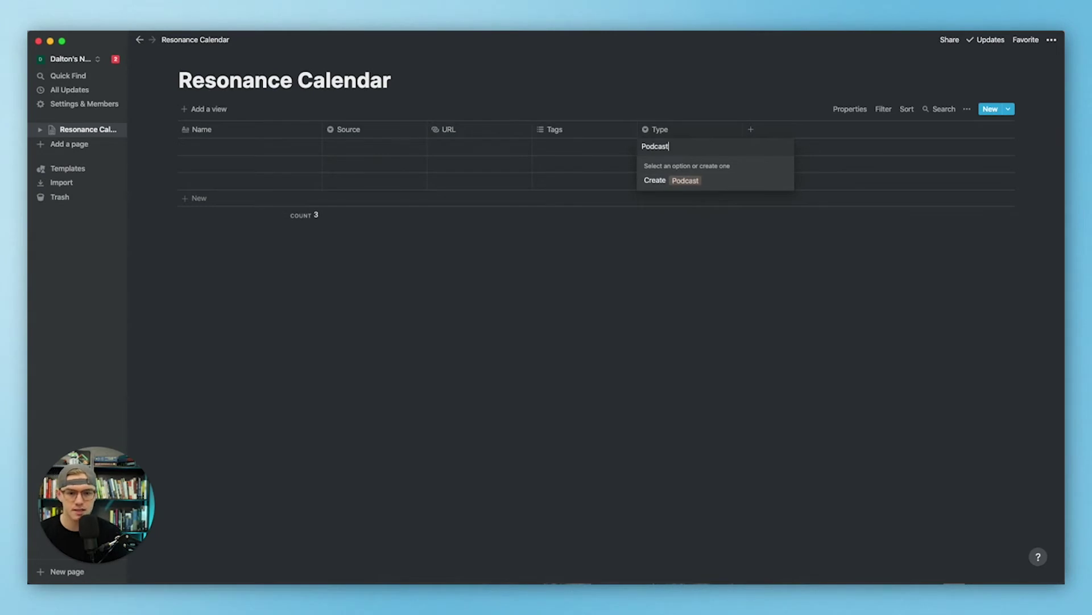
text(cast)
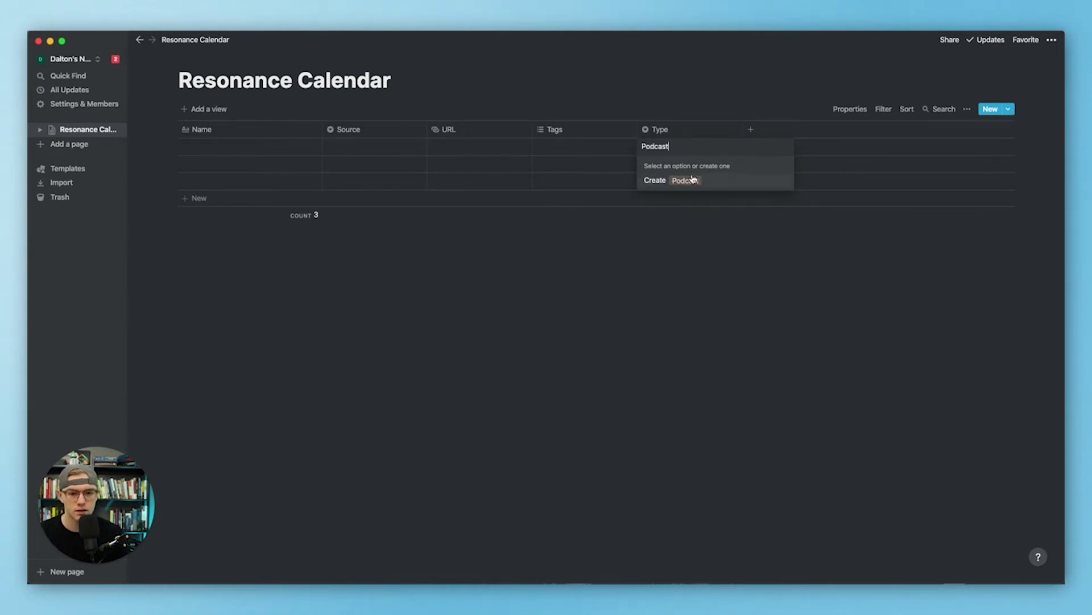
click(692, 178)
click(685, 148)
key(BackSpace)
text(Ar)
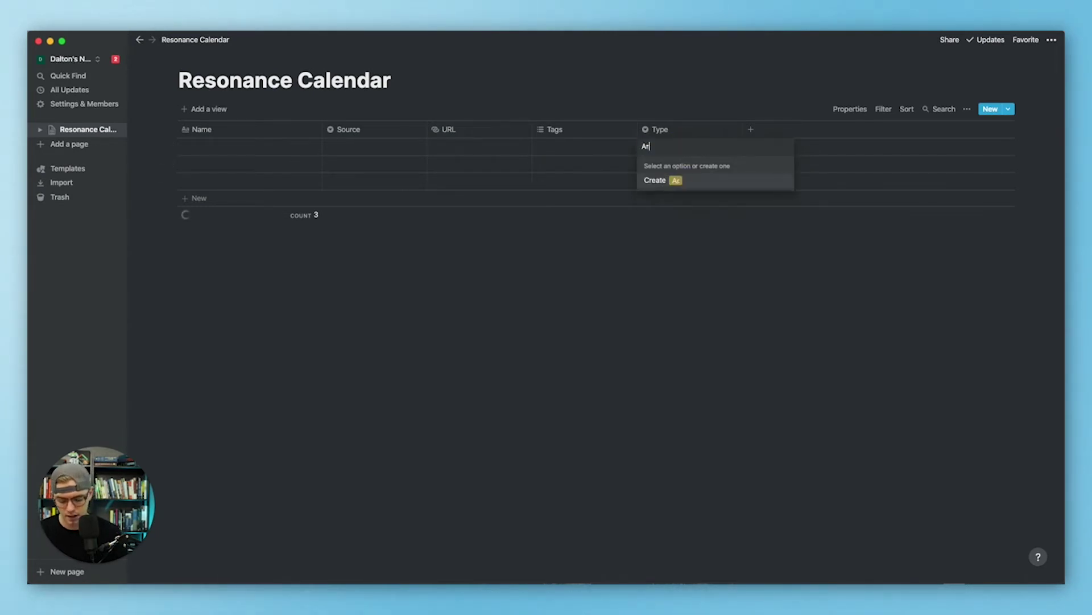
text(ticle)
key(Return)
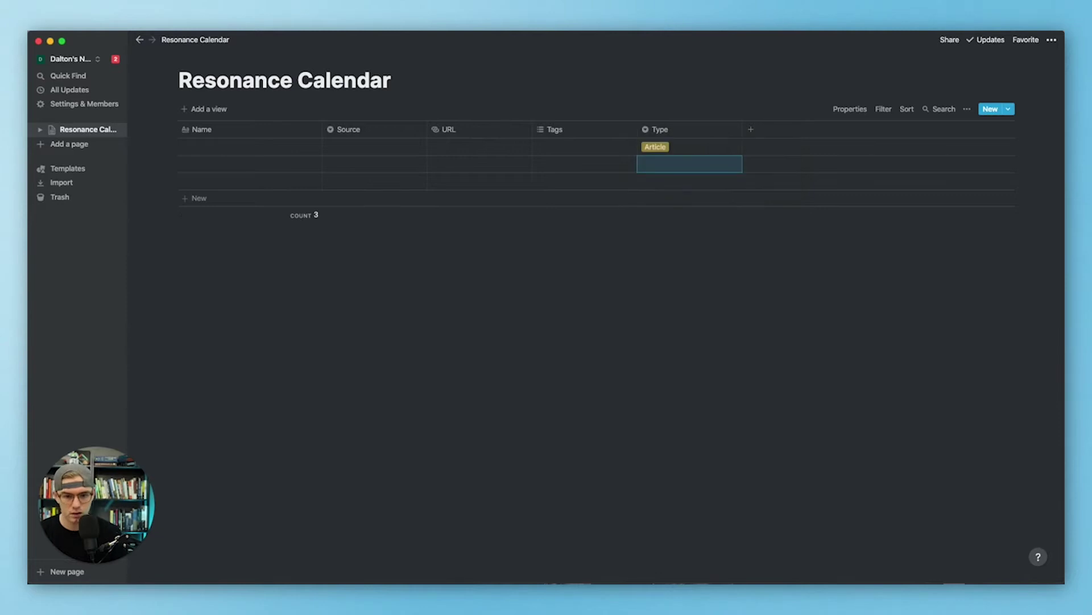
click(690, 147)
key(BackSpace)
text(Book)
key(Return)
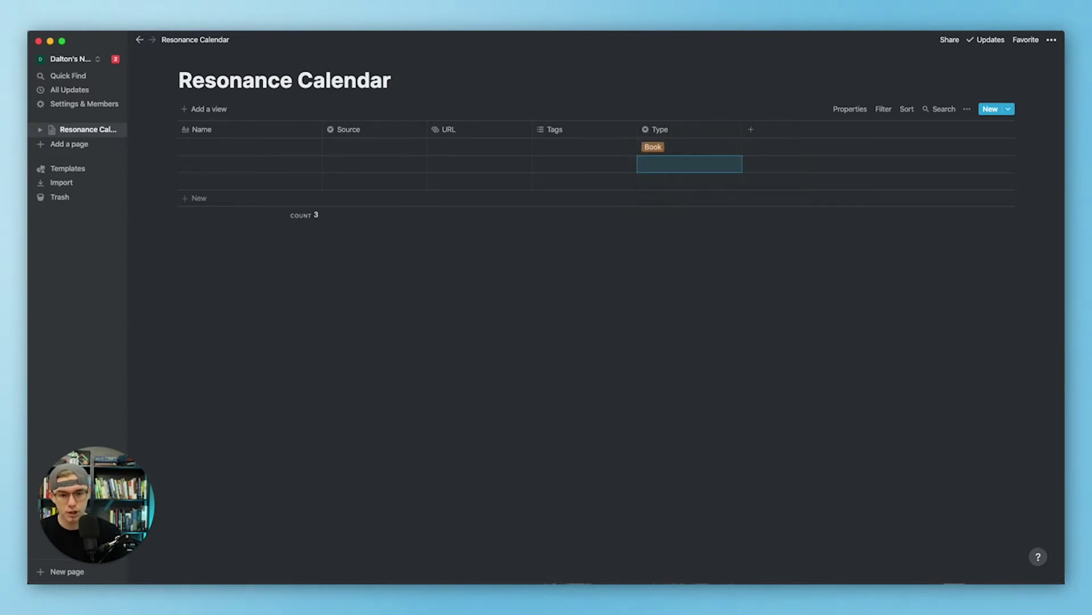
- Add the Video option and leave the first row's Type empty
click(685, 147)
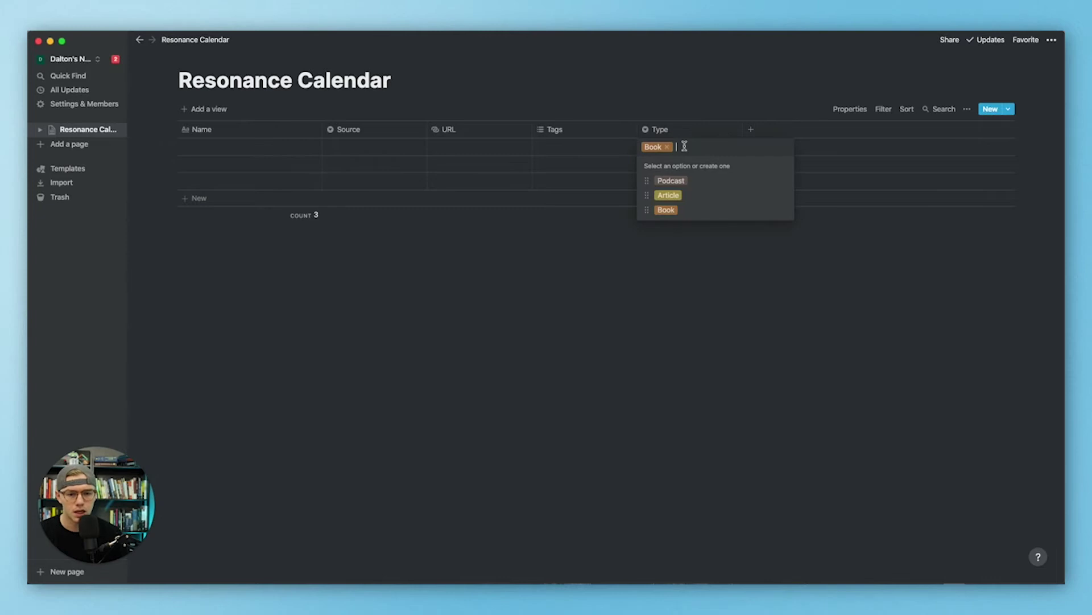
key(BackSpace)
text(Video)
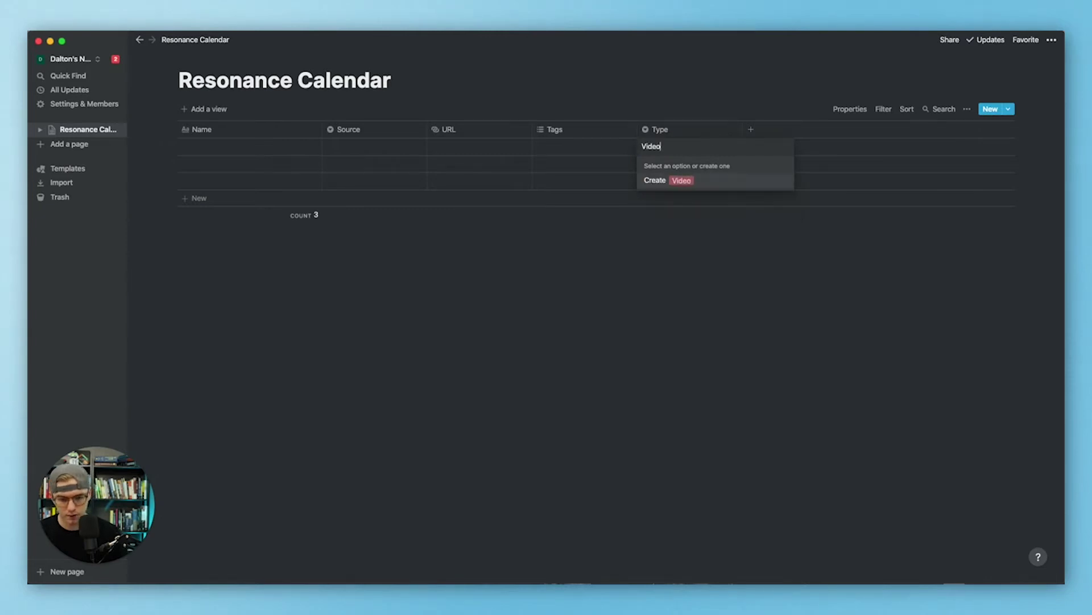
key(Return)
click(684, 147)
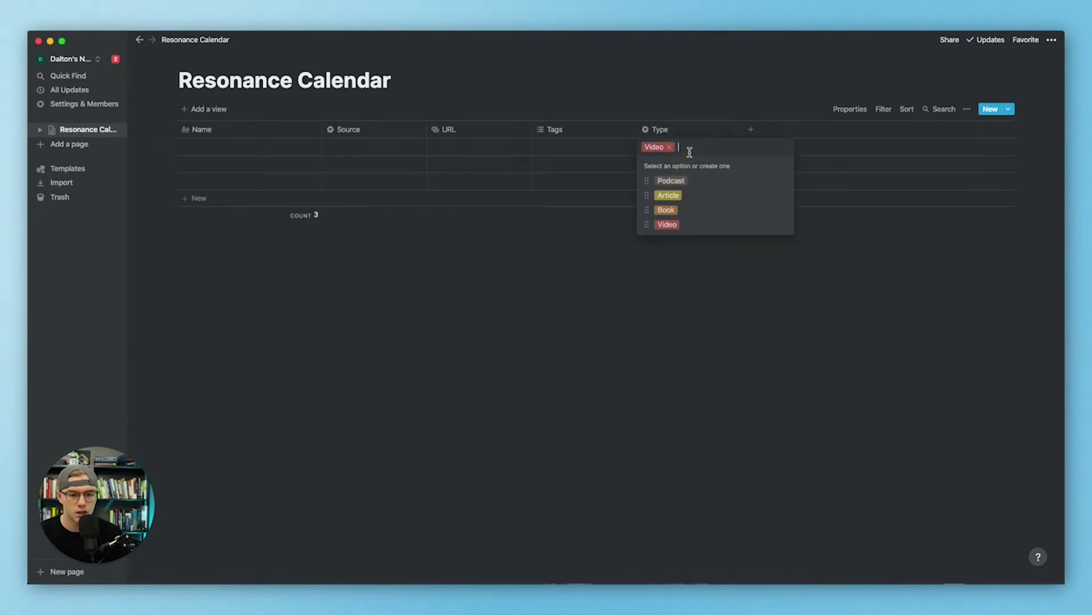
key(BackSpace)
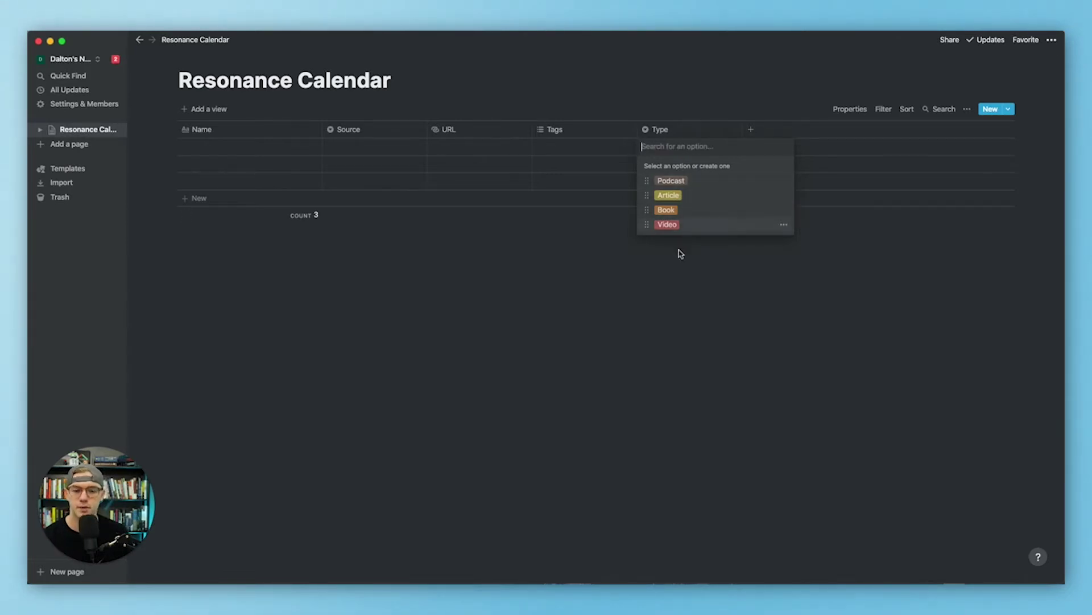
click(743, 286)
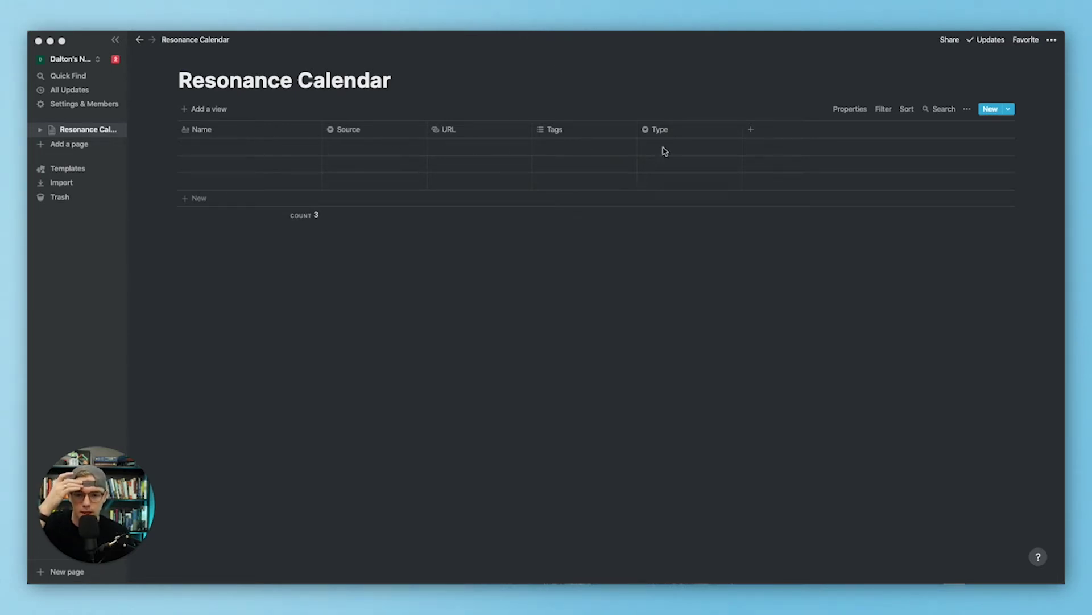
- Add a new Column property after Type, narrow Type, and begin the first entry's name
click(742, 129)
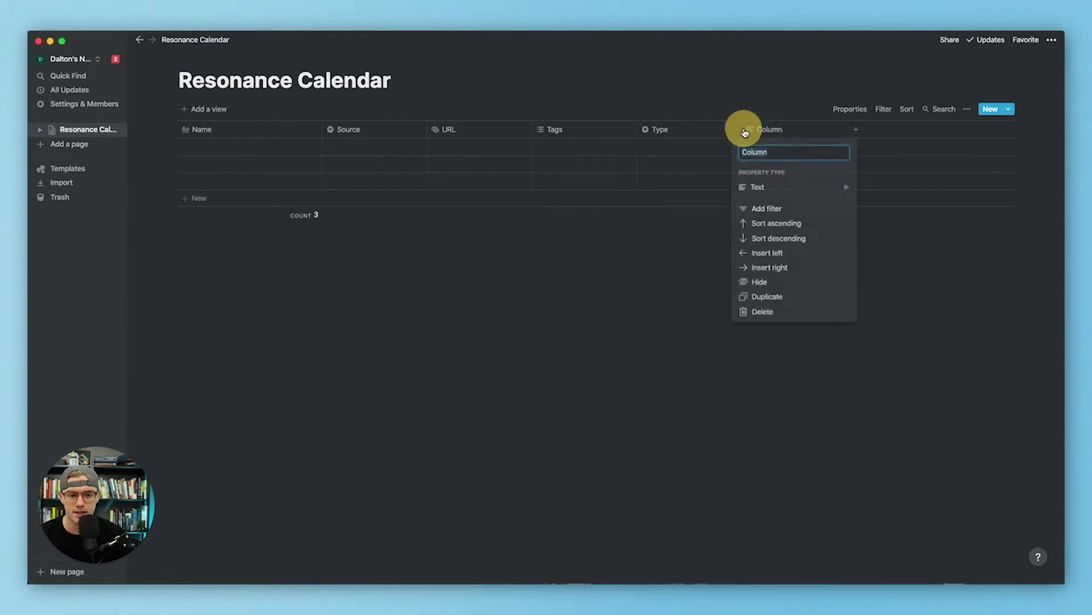
click(737, 97)
drag(743, 129, 705, 125)
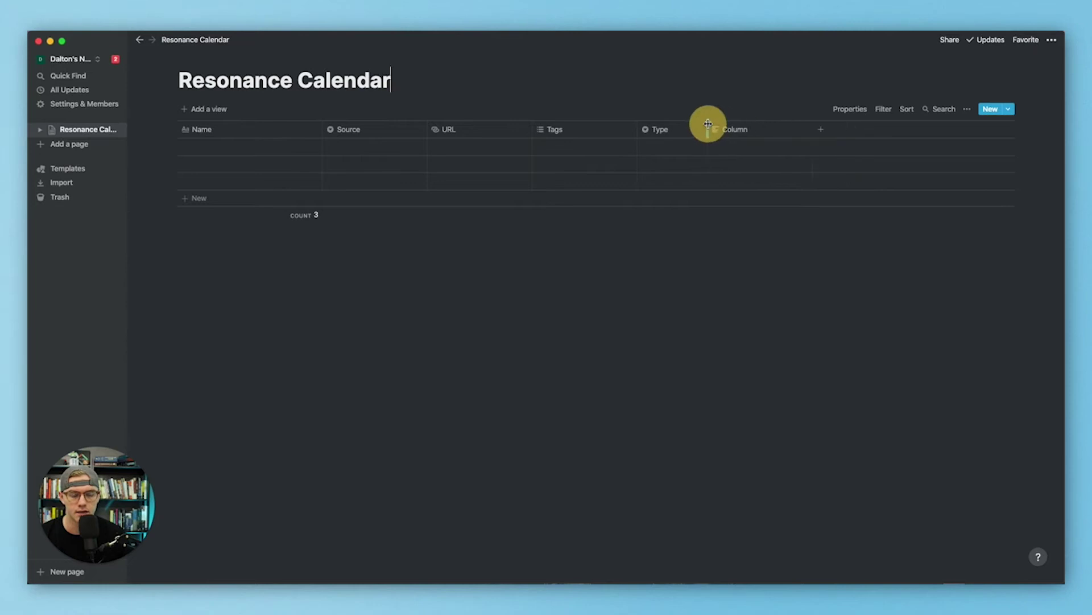
click(584, 132)
click(395, 269)
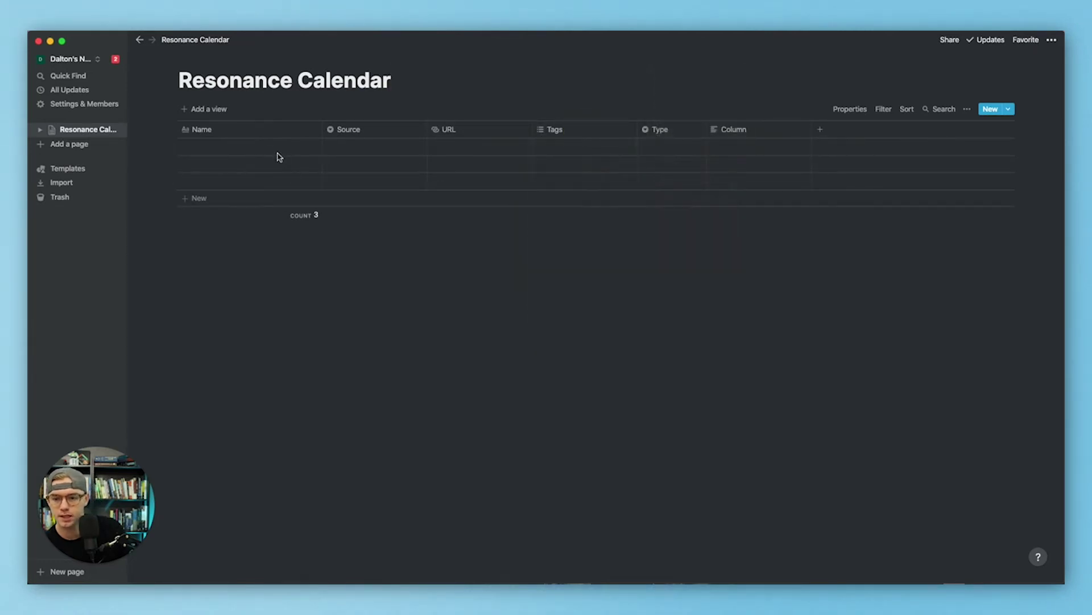
click(277, 150)
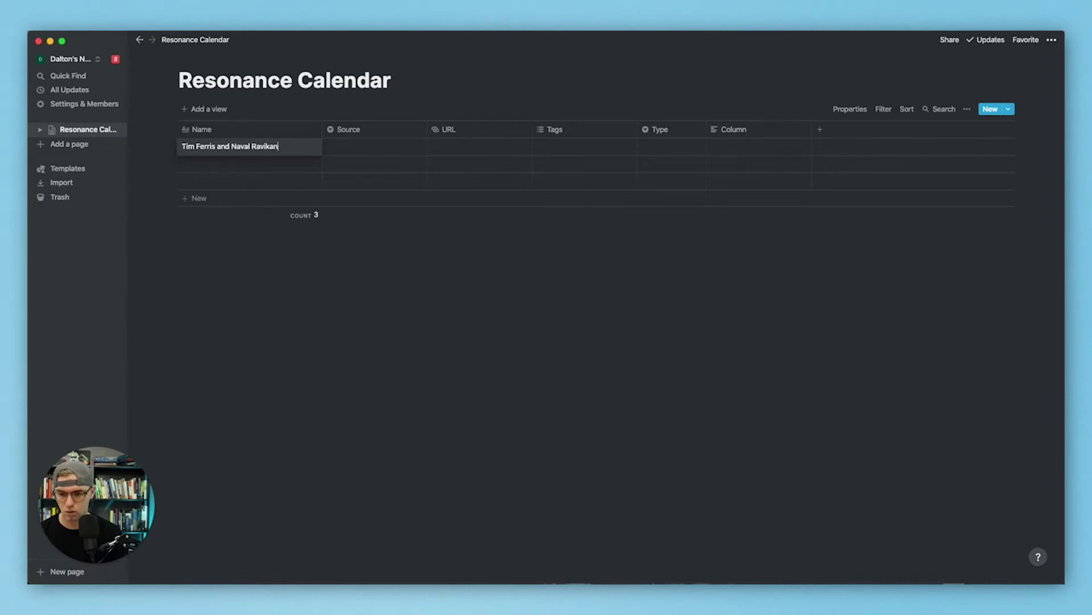
- Tag the first entry's Source with the host's name and rename the column Person
click(365, 148)
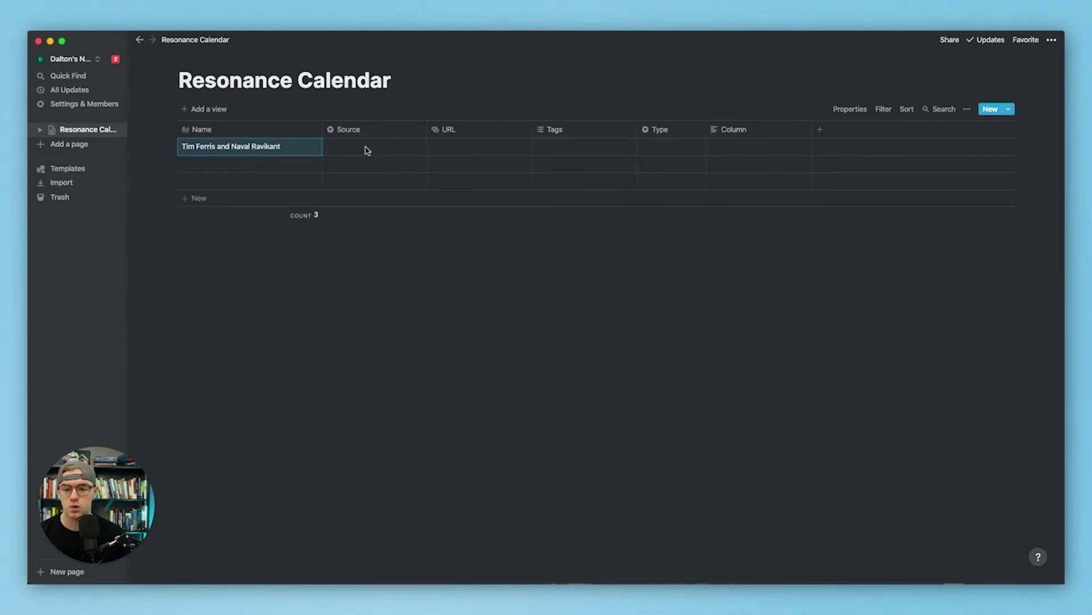
click(366, 148)
text(Tim Ferris)
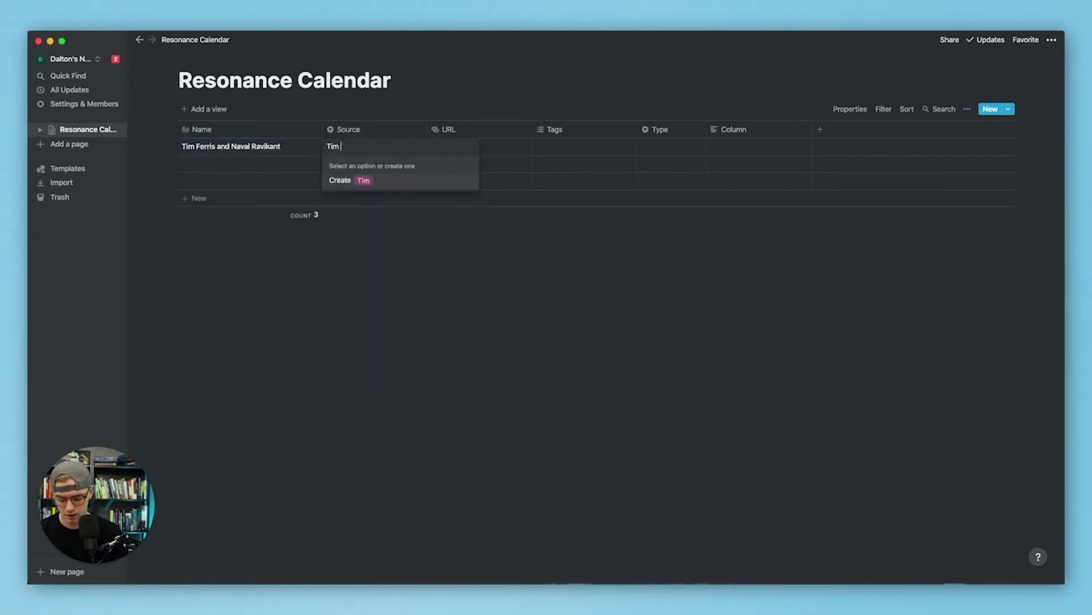
click(382, 182)
click(388, 127)
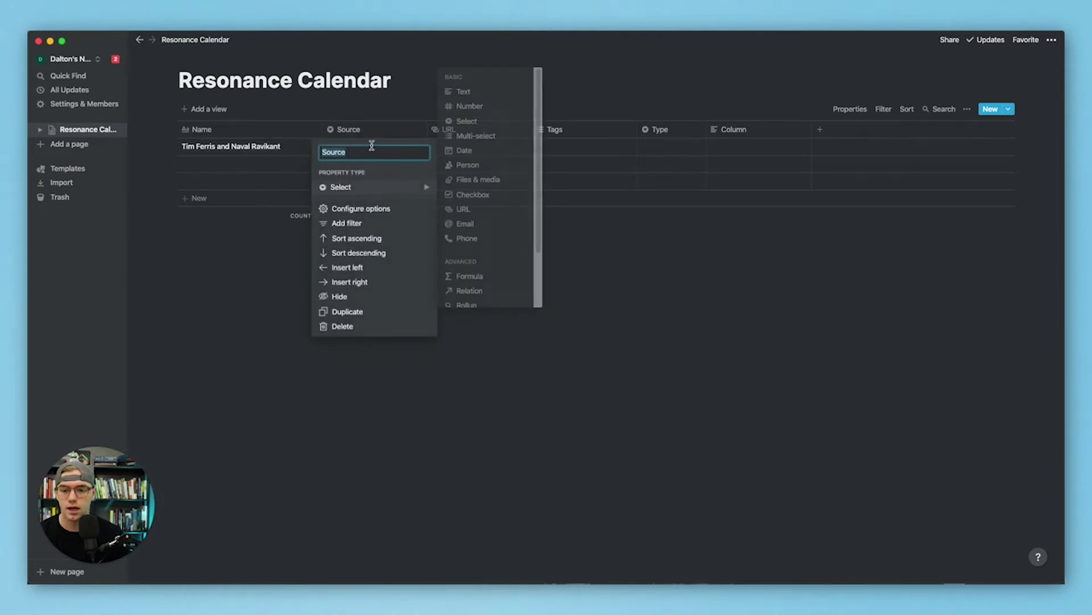
text(Person)
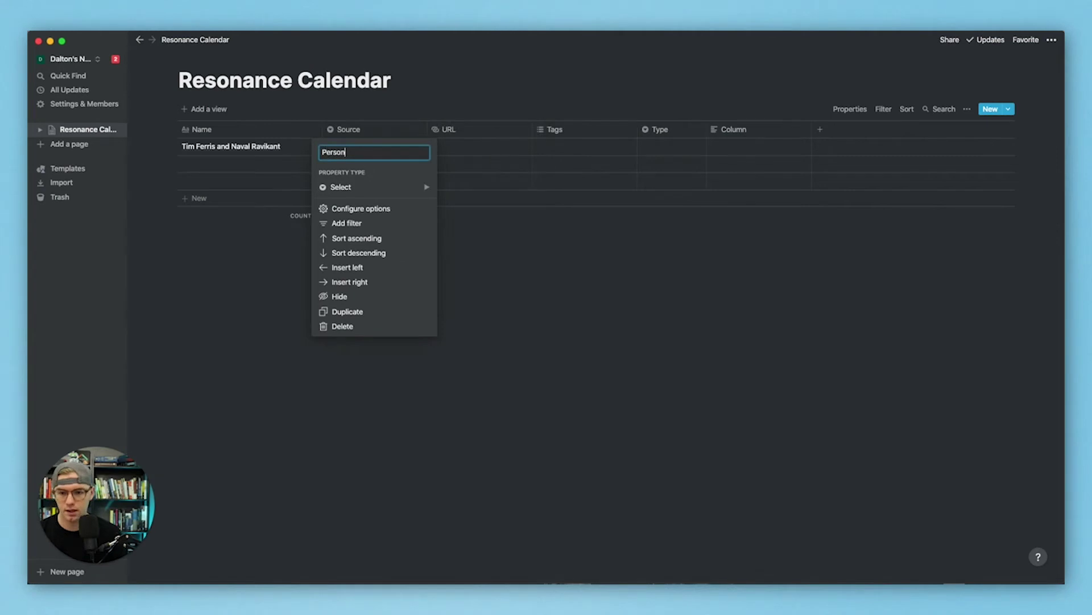
click(464, 276)
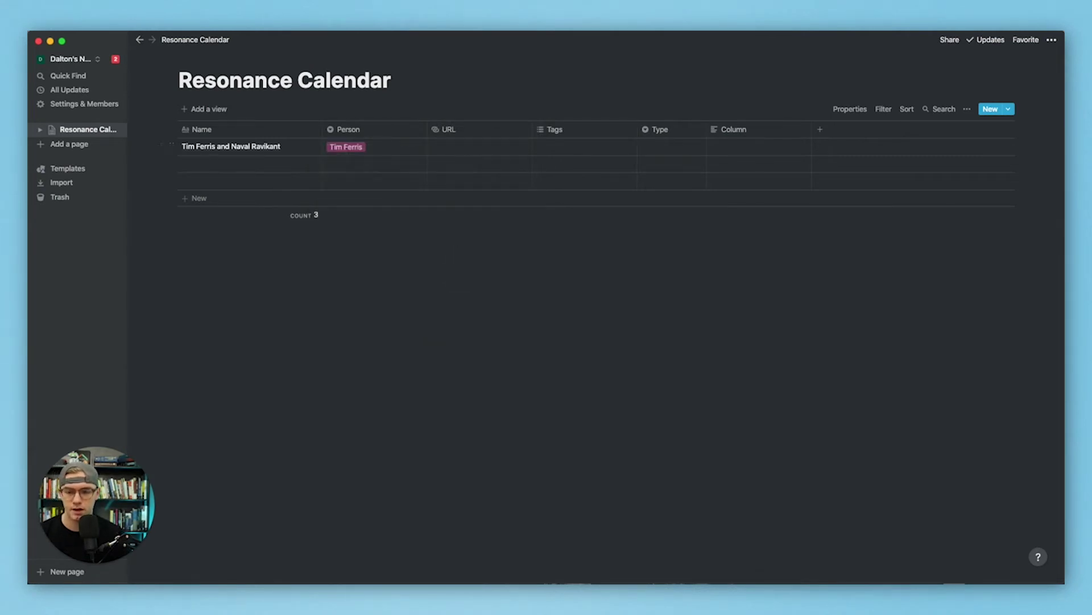
key(super+Tab)
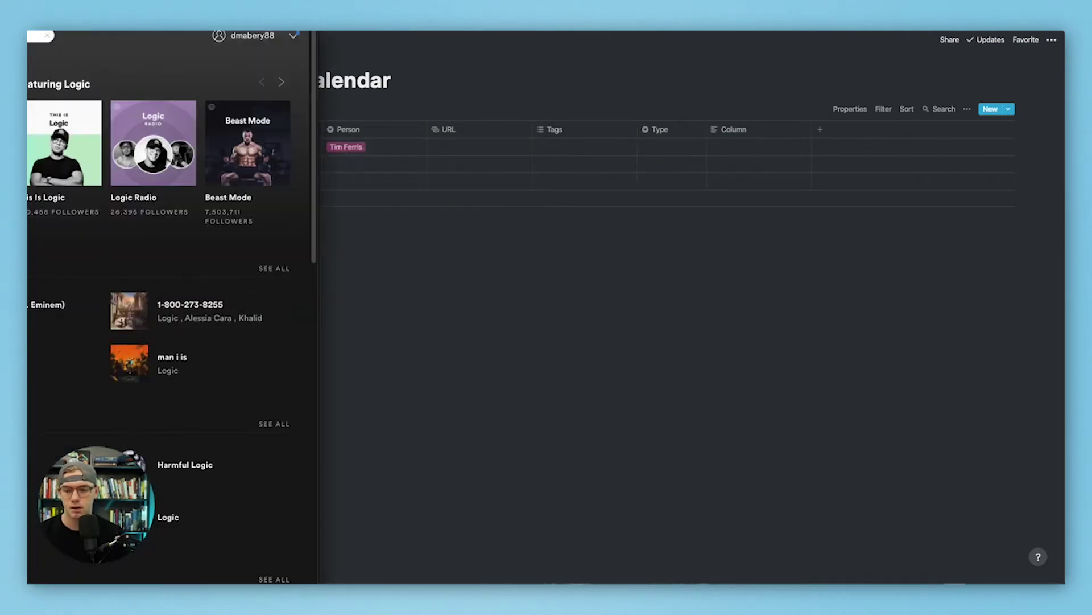
- In Spotify, find the host's podcast and copy its latest episode's share link
click(365, 104)
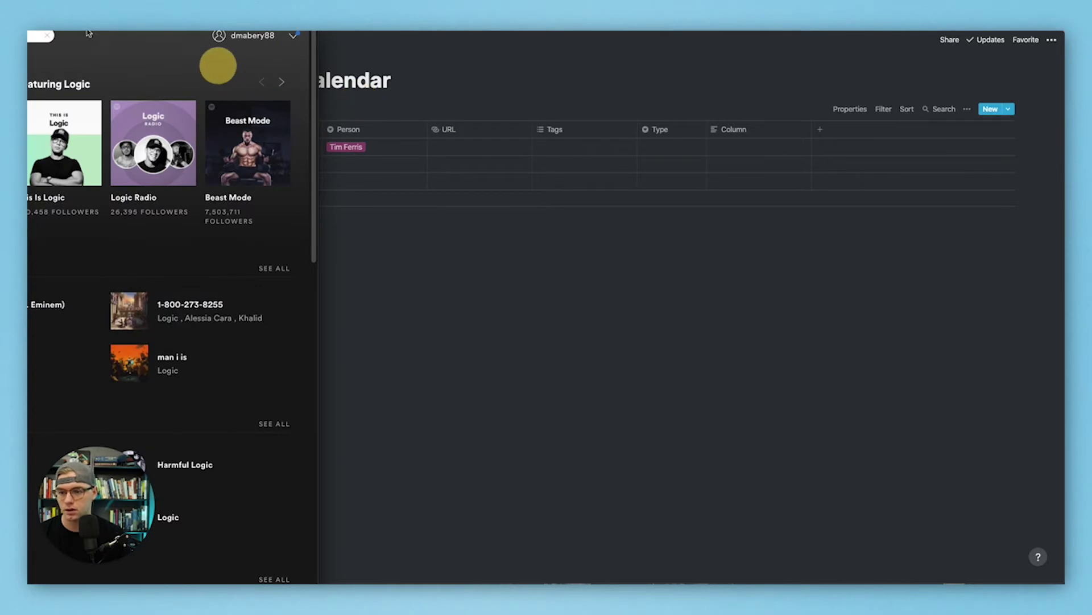
drag(218, 64, 362, 64)
drag(277, 76, 253, 82)
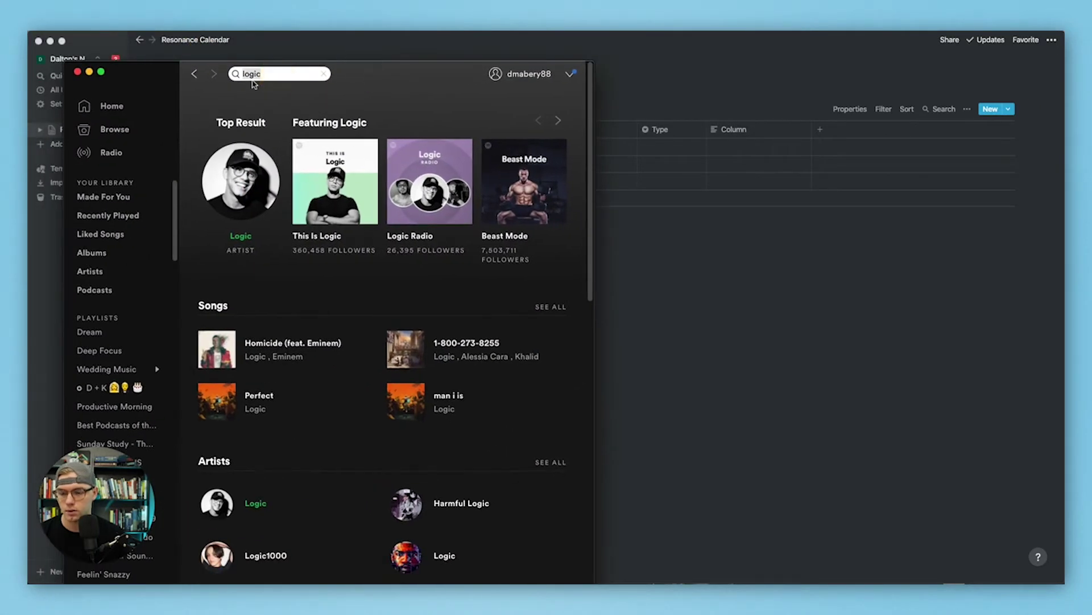
text(tim)
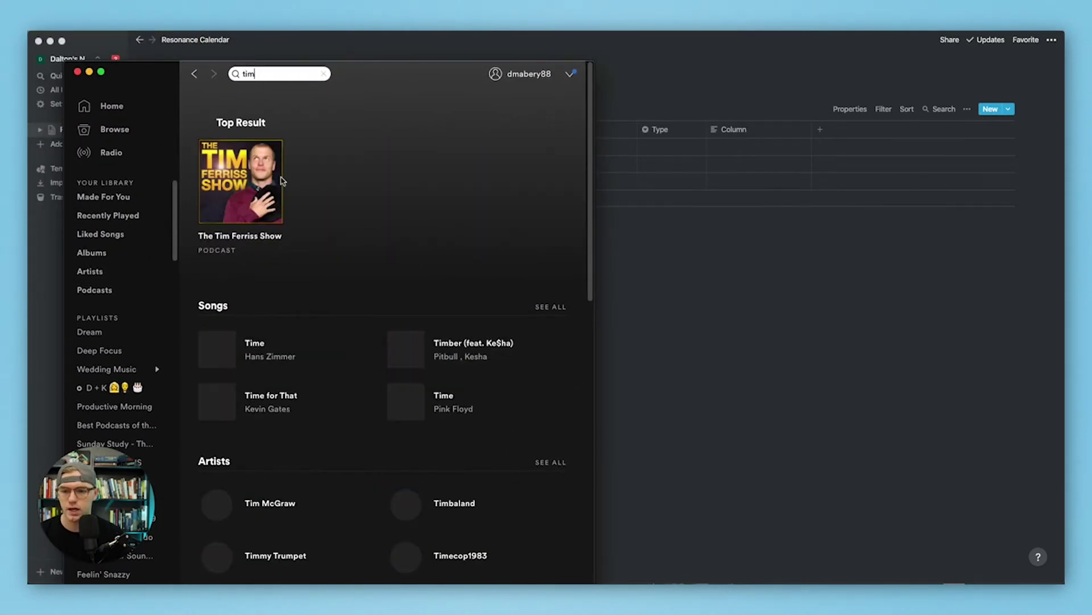
click(248, 236)
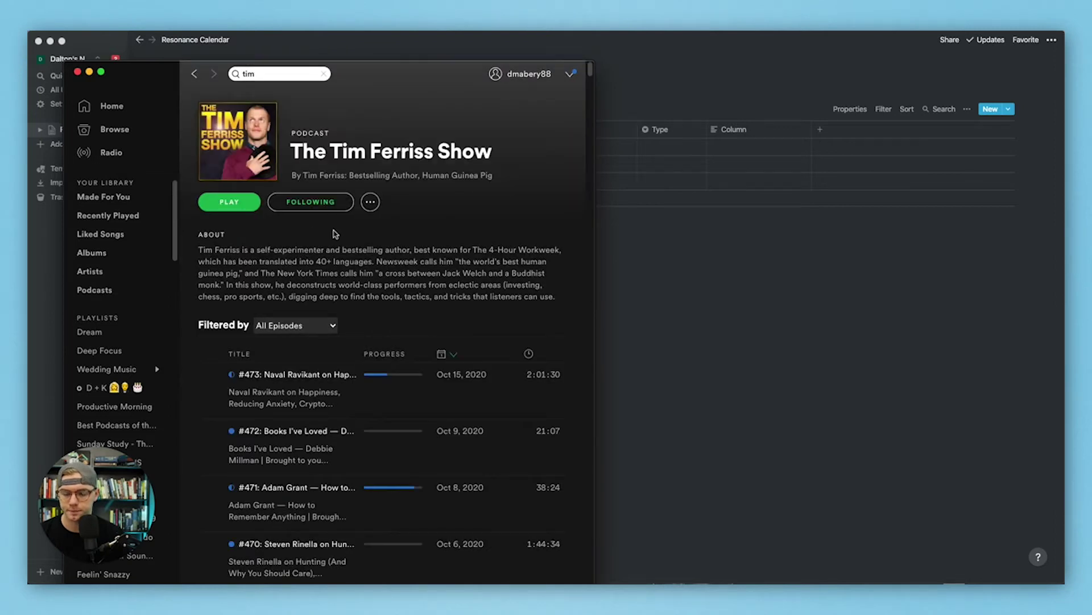
click(502, 374)
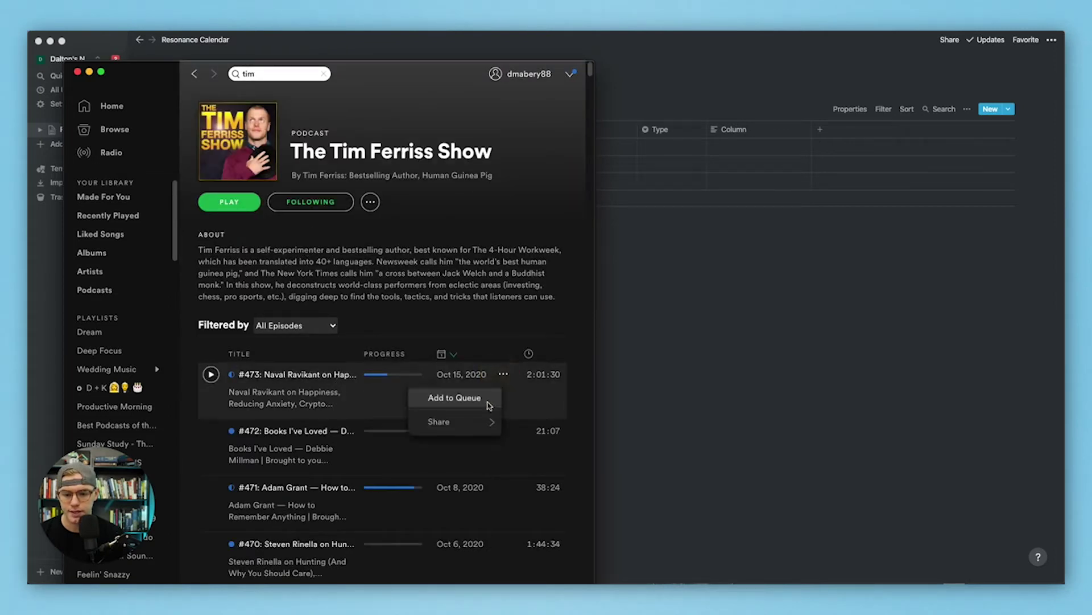
mouse_move(442, 420)
click(360, 555)
- Paste the copied Spotify episode link into the first entry's URL cell
click(718, 425)
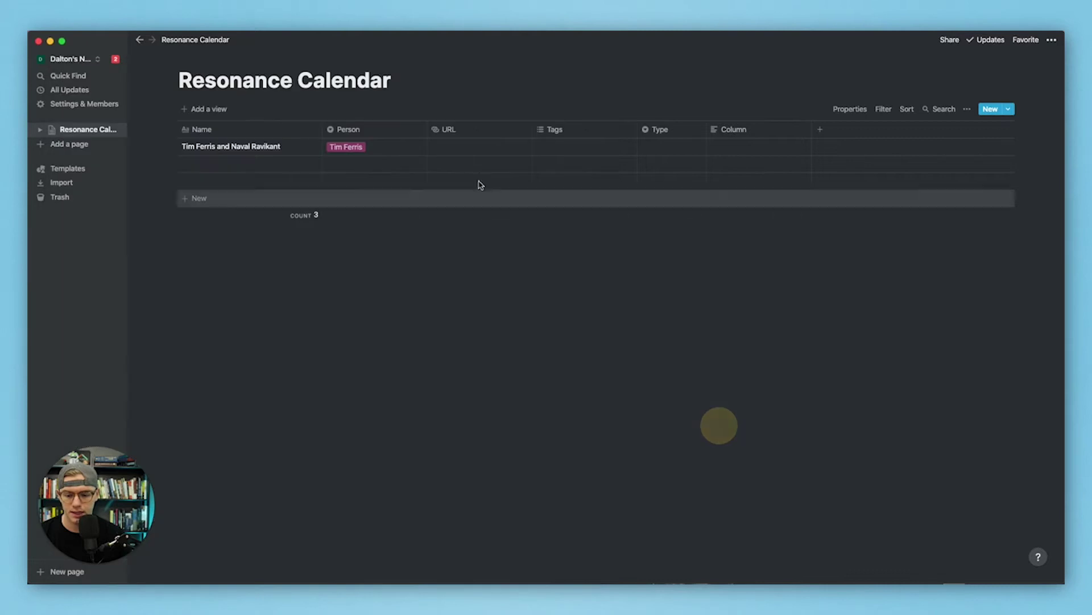
click(470, 145)
key(super+v)
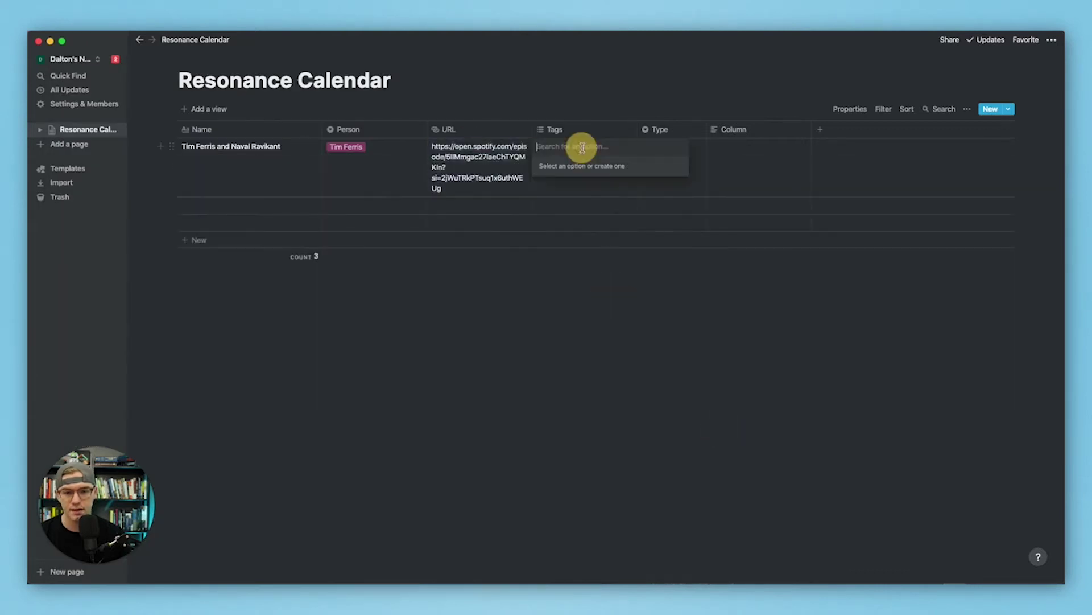
- Give the first entry the tags Life, Wealth, Health and Happiness
text(Life advice)
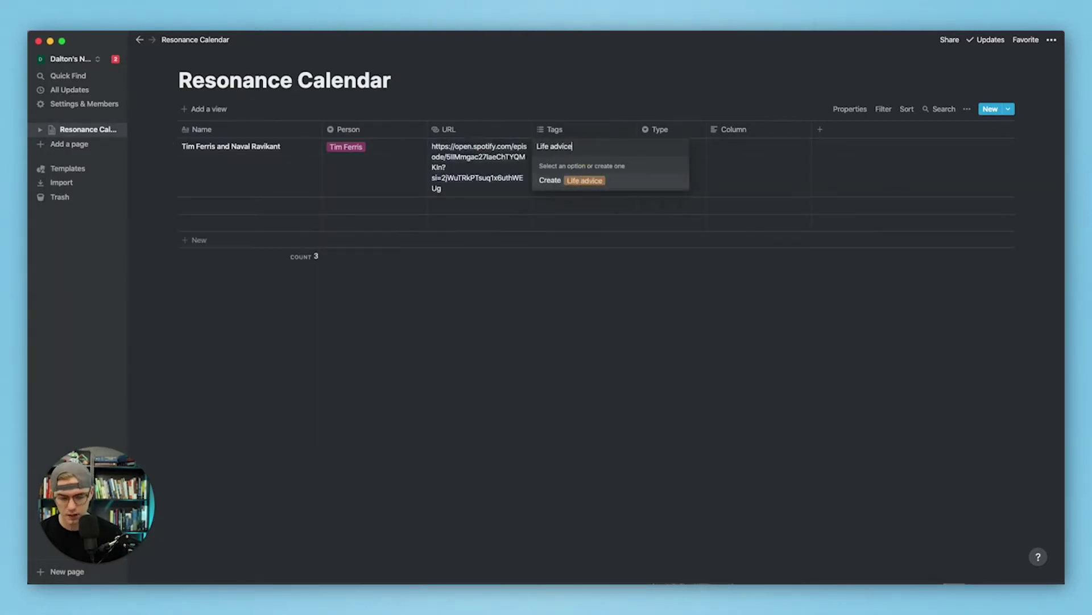
key(Return)
text(How to)
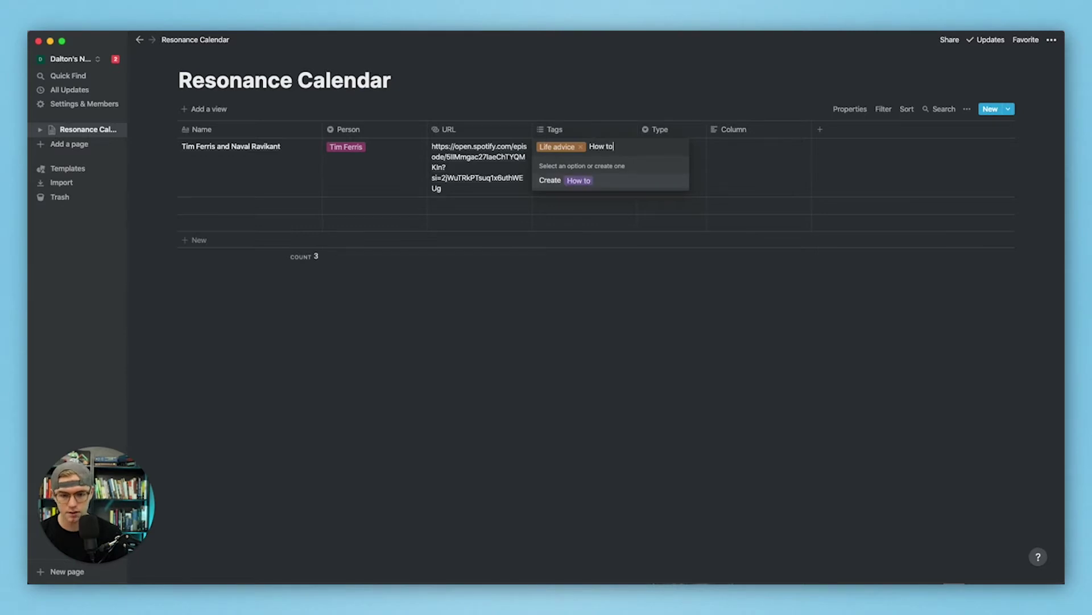
text( get)
key(BackSpace)
key(BackSpace)
key(BackSpace)
key(BackSpace)
key(BackSpace)
key(BackSpace)
key(BackSpace)
key(BackSpace)
key(BackSpace)
key(BackSpace)
key(BackSpace)
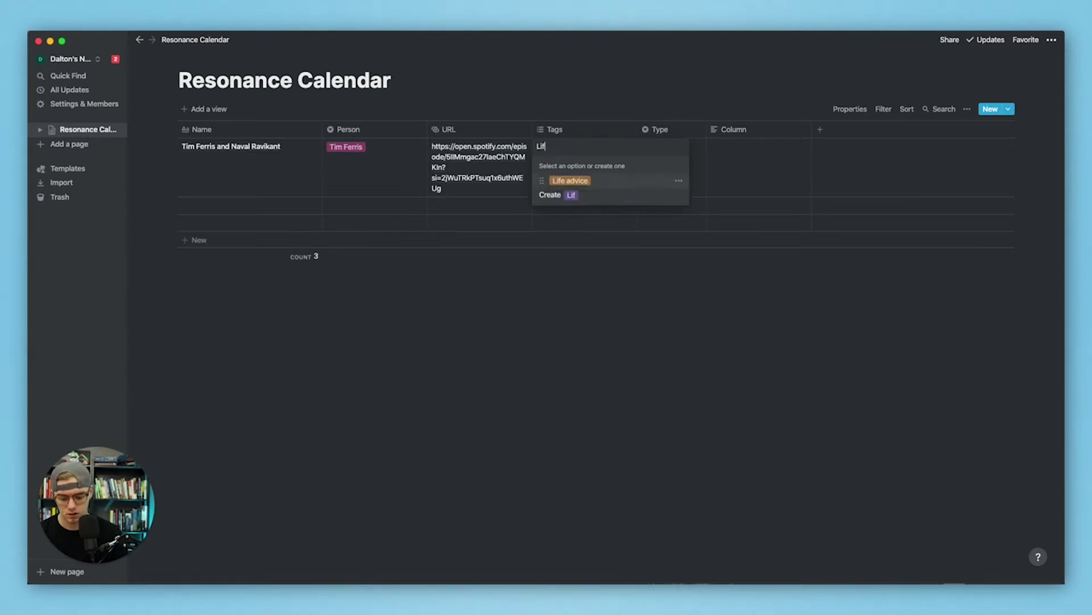
text(L)
click(588, 191)
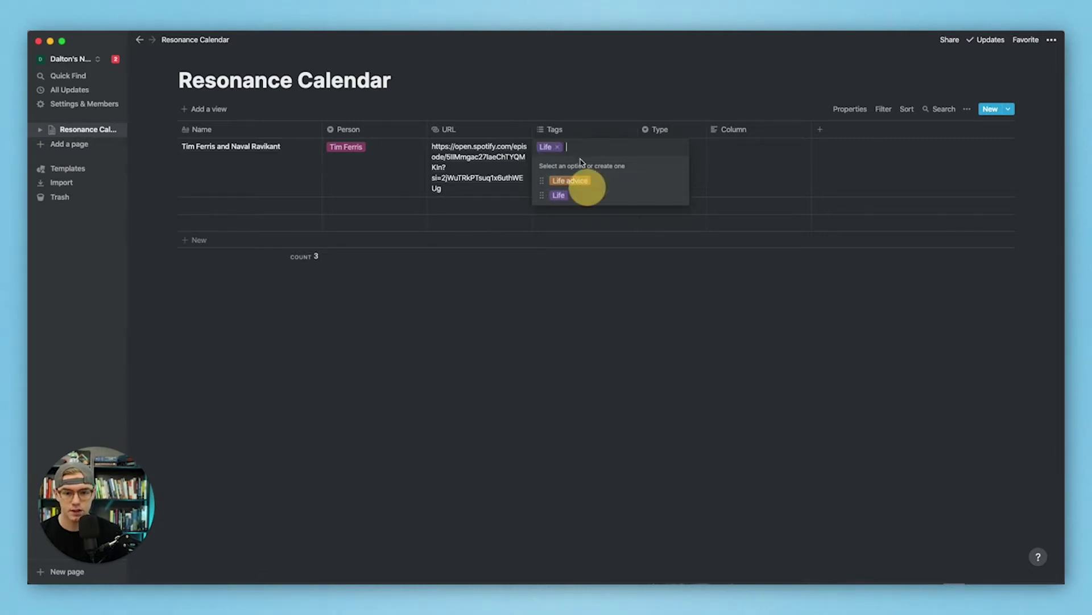
text(Wealth)
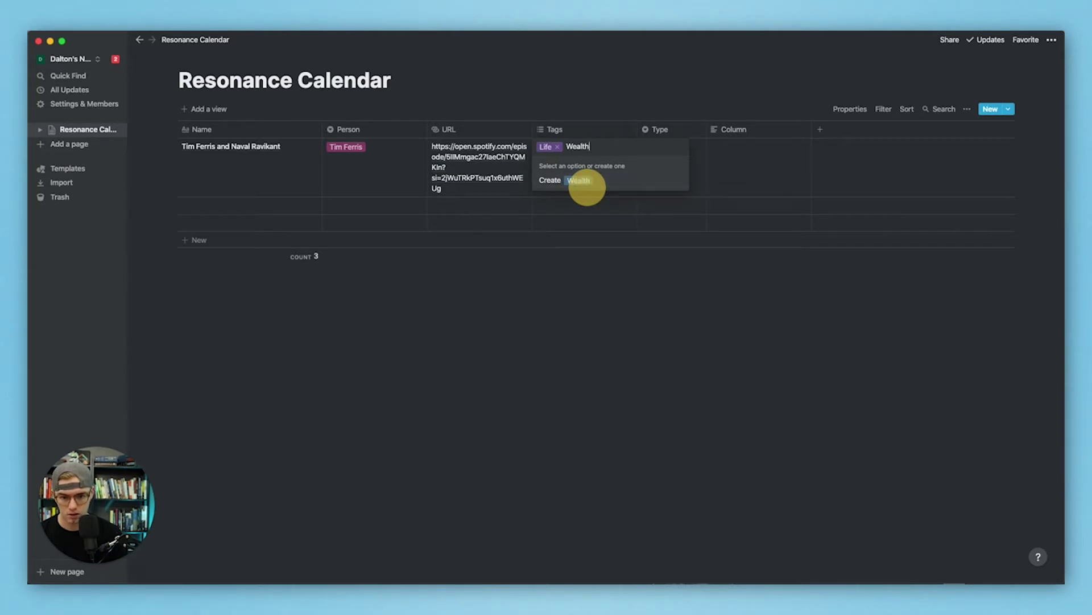
click(587, 188)
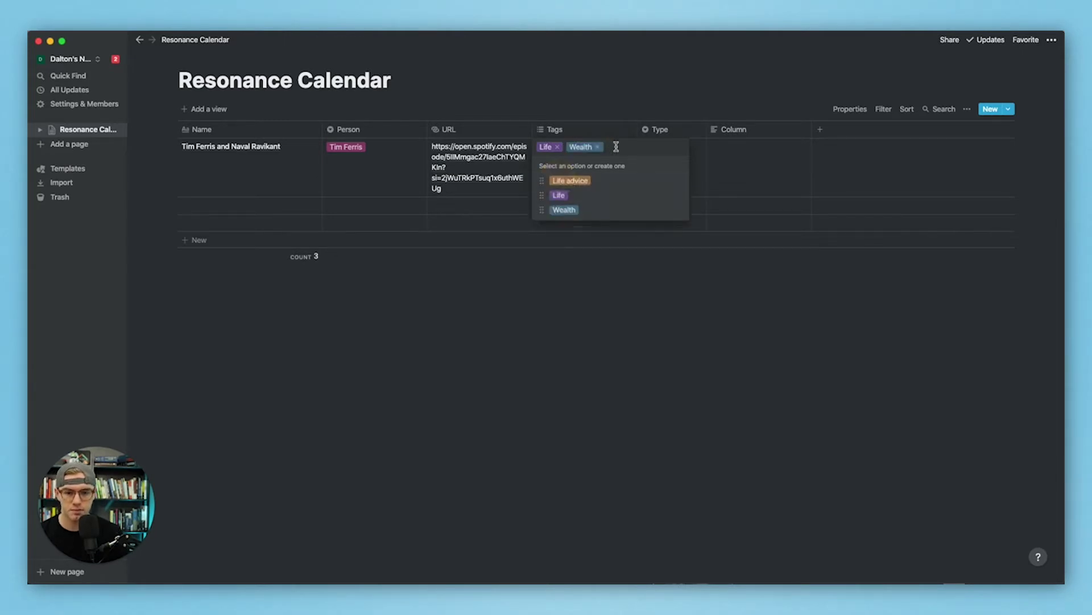
text(Health)
key(Return)
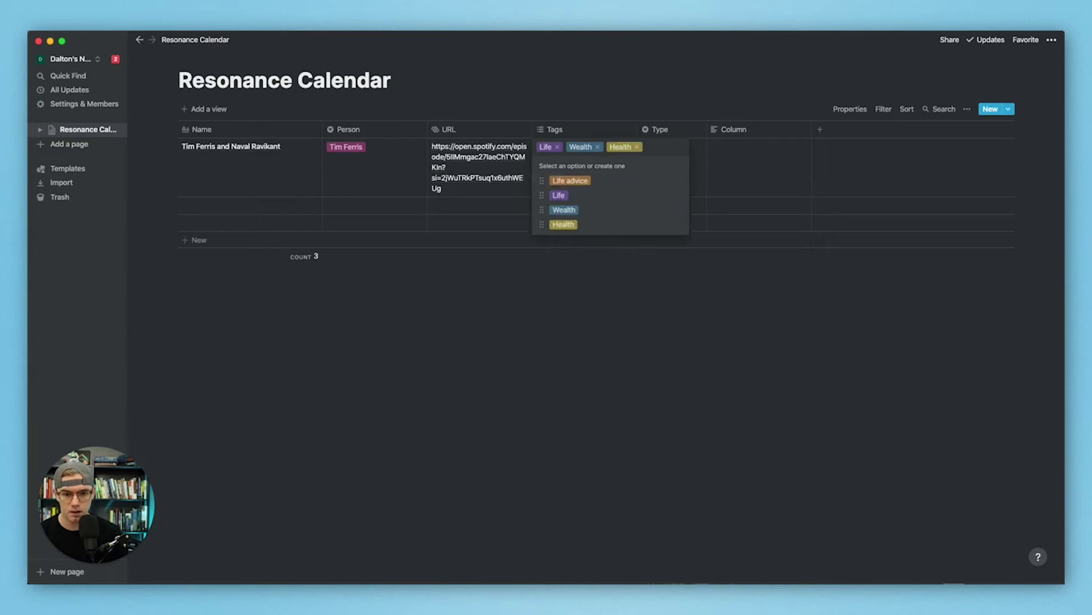
text(Happiness)
key(Return)
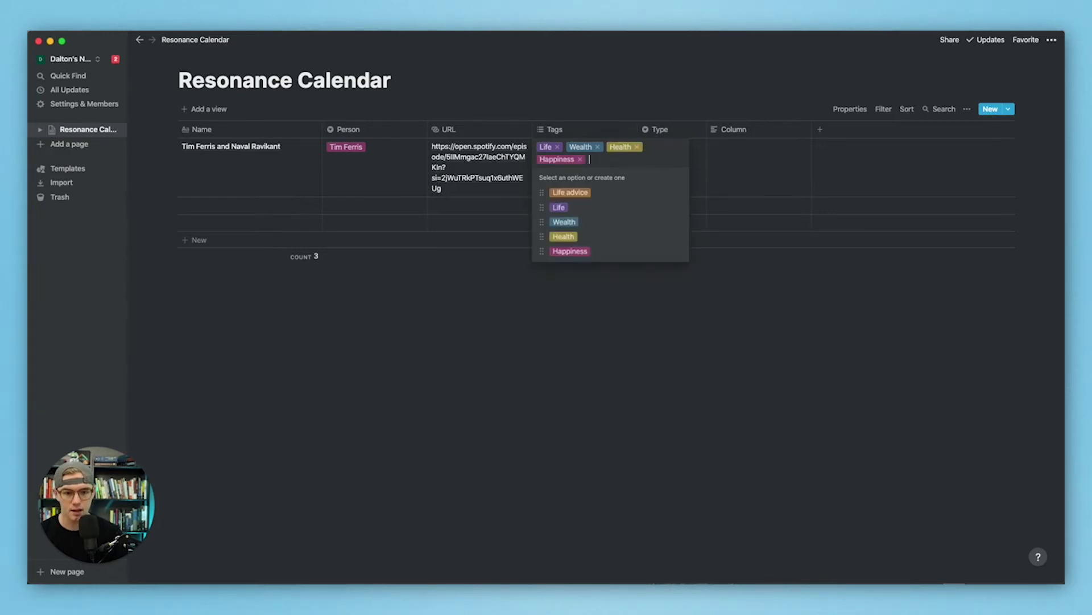
click(740, 400)
- Set the first entry's Type to Podcast, leaving its Column cell empty
click(678, 186)
click(670, 181)
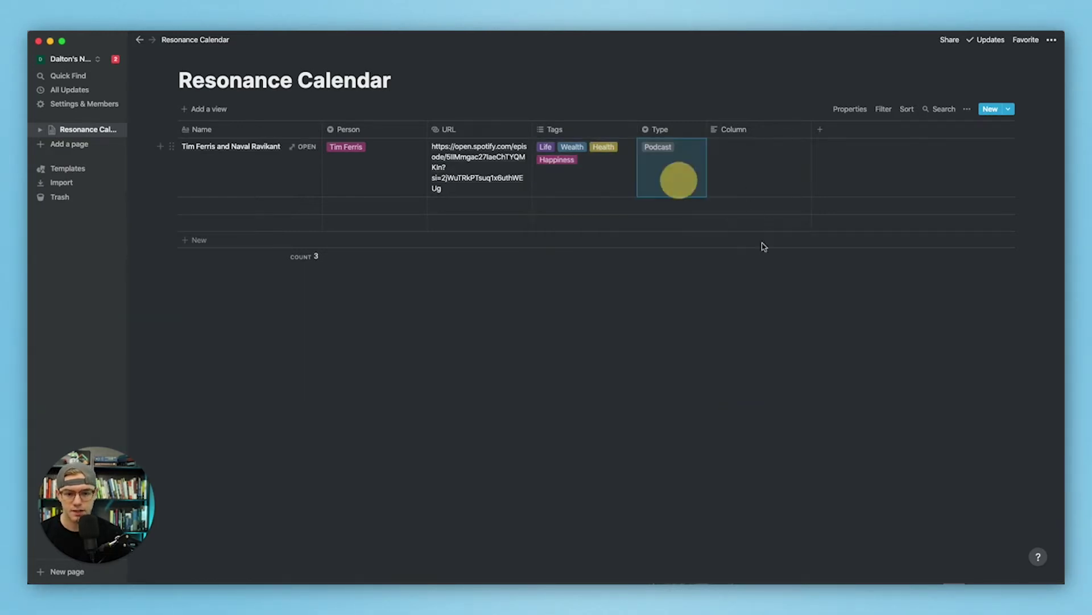
click(780, 328)
click(769, 181)
key(Escape)
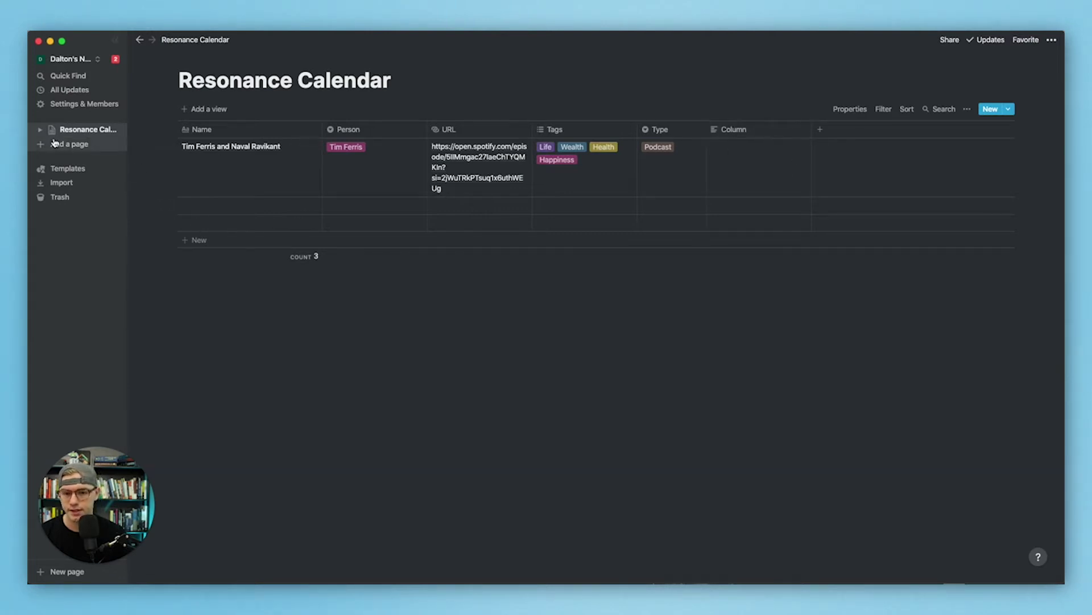
click(78, 147)
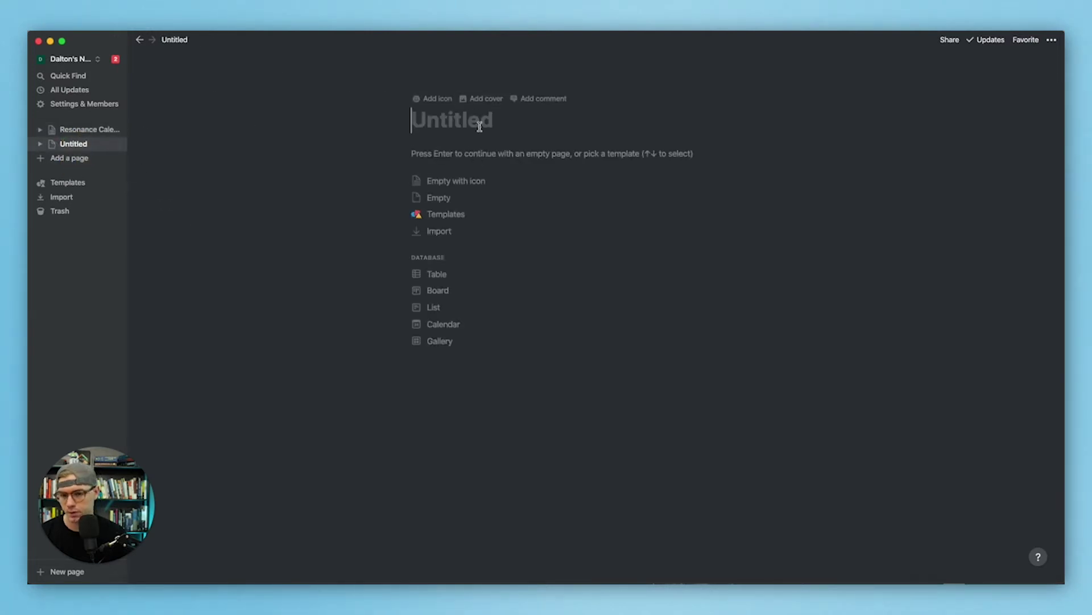
- Title a new page Ideas, make it a table, and delete its Tags column
text(Ideas)
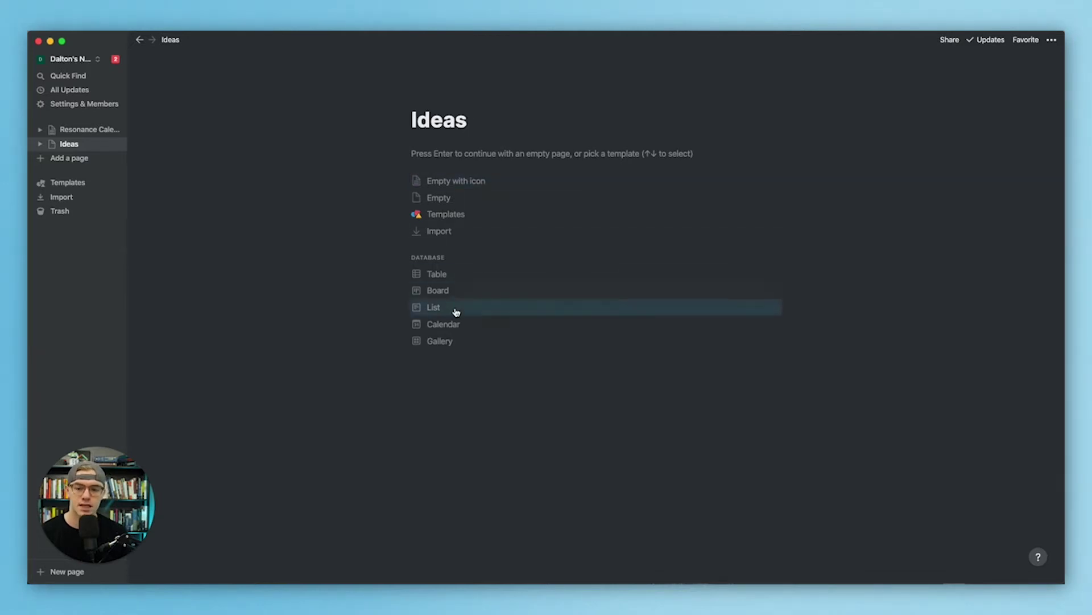
click(453, 274)
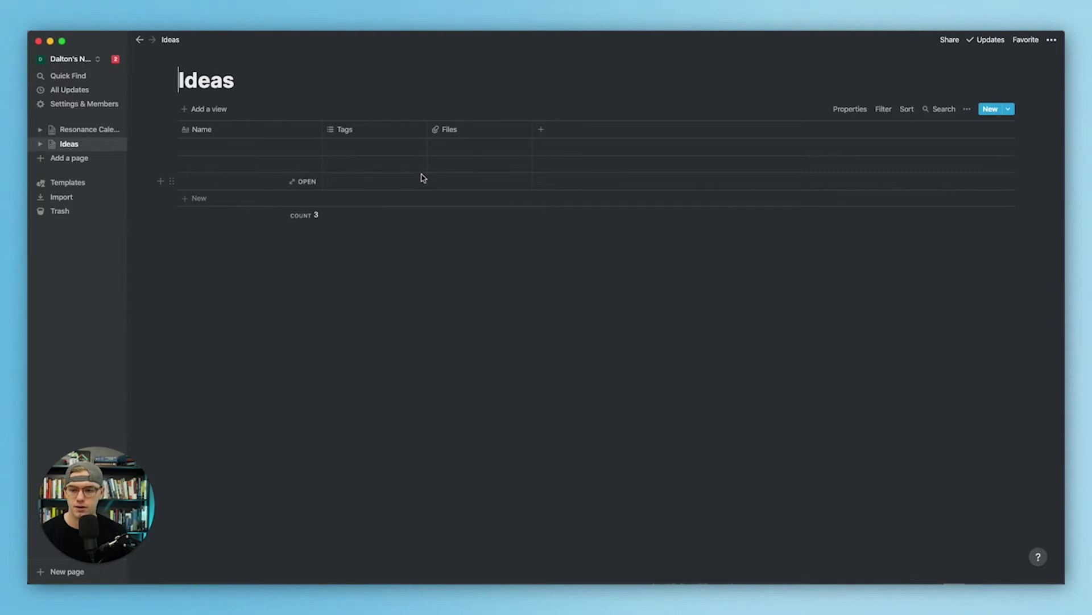
click(343, 130)
click(364, 333)
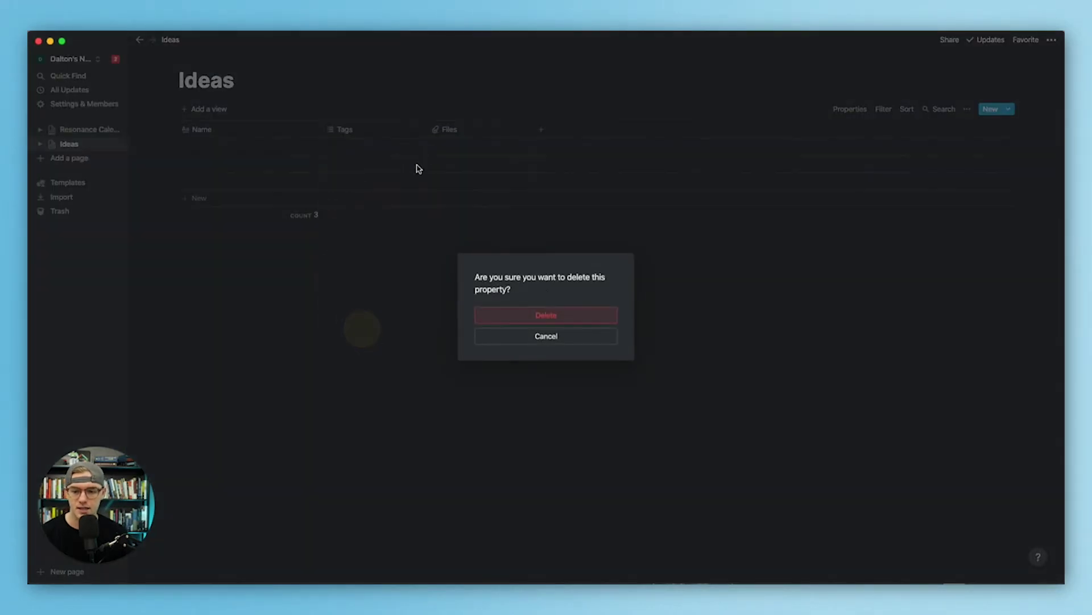
click(546, 317)
- Convert the Files column into a relation to the Resonance Calendar database
click(353, 130)
click(361, 116)
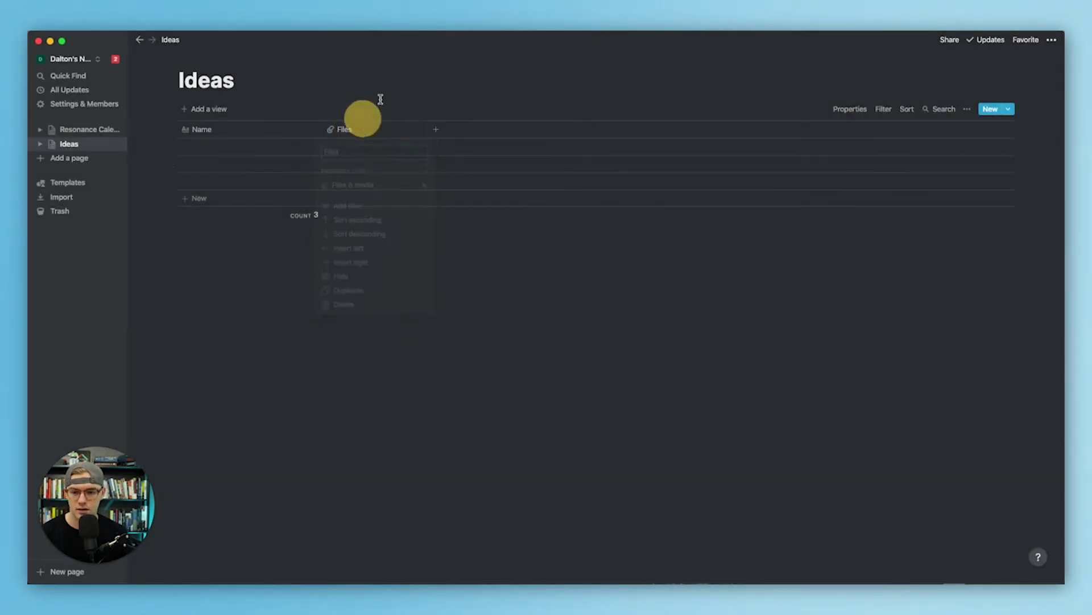
click(378, 126)
click(381, 196)
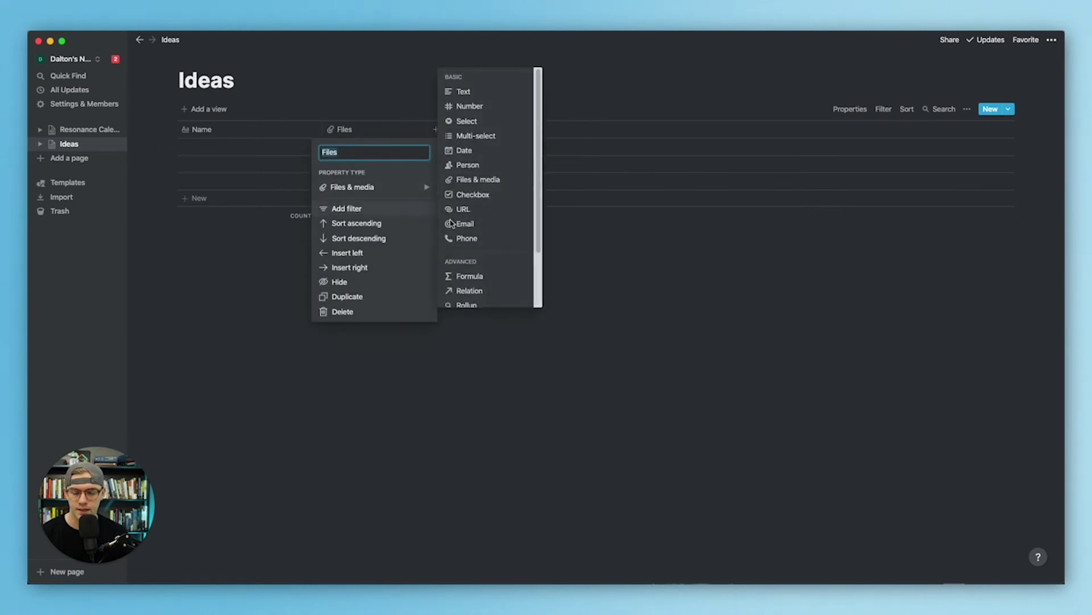
mouse_move(415, 189)
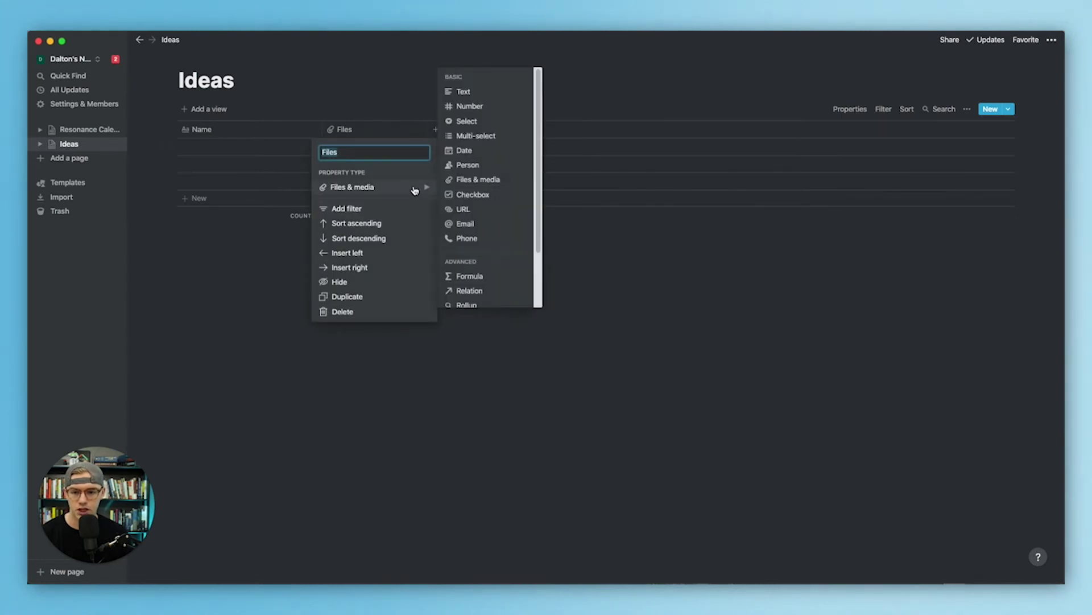
click(481, 288)
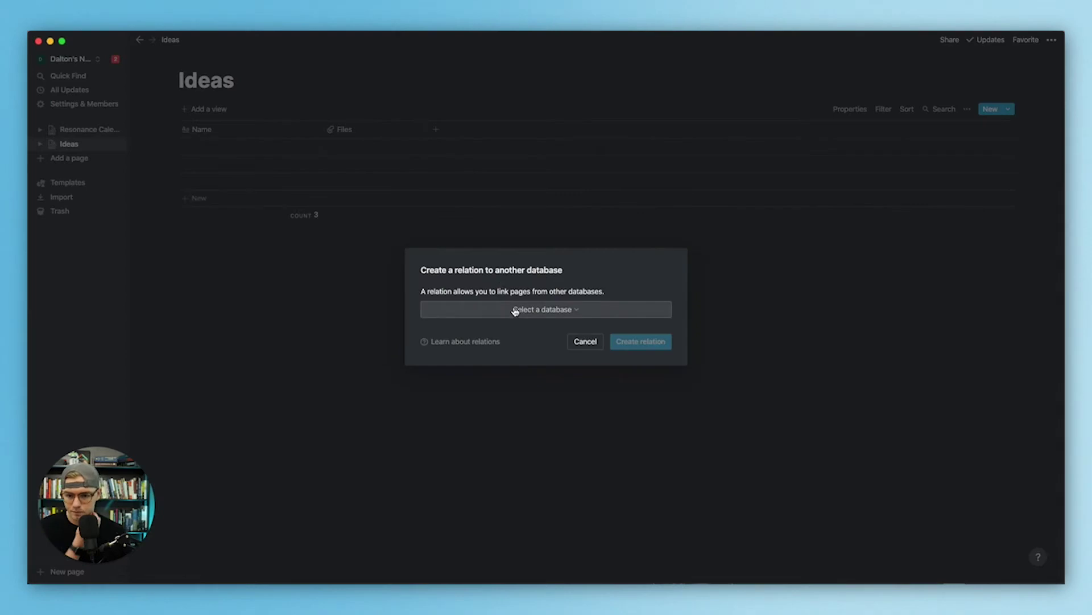
click(516, 311)
click(522, 352)
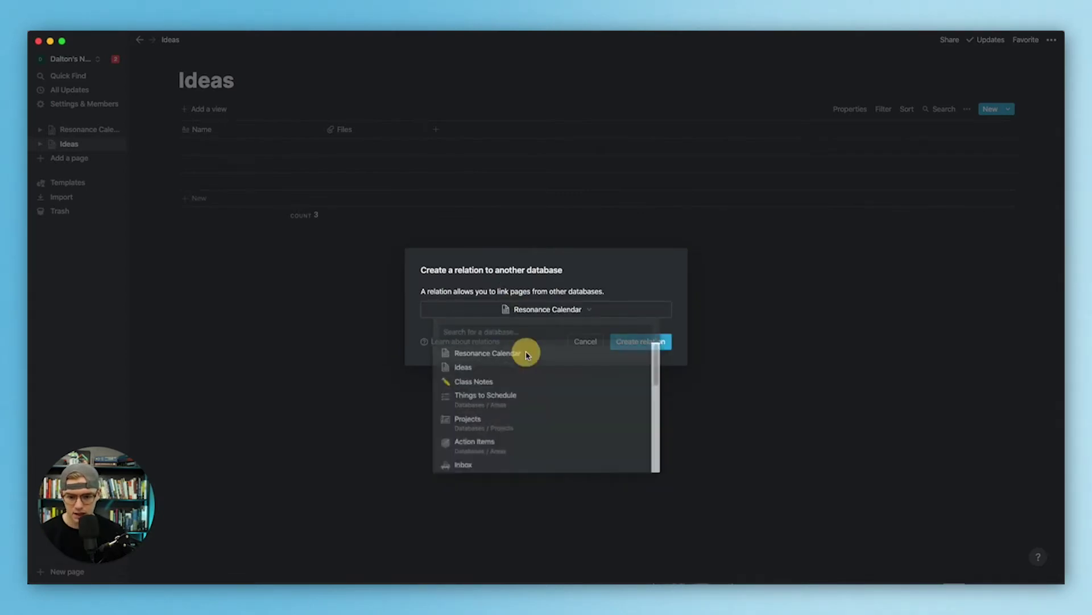
click(651, 348)
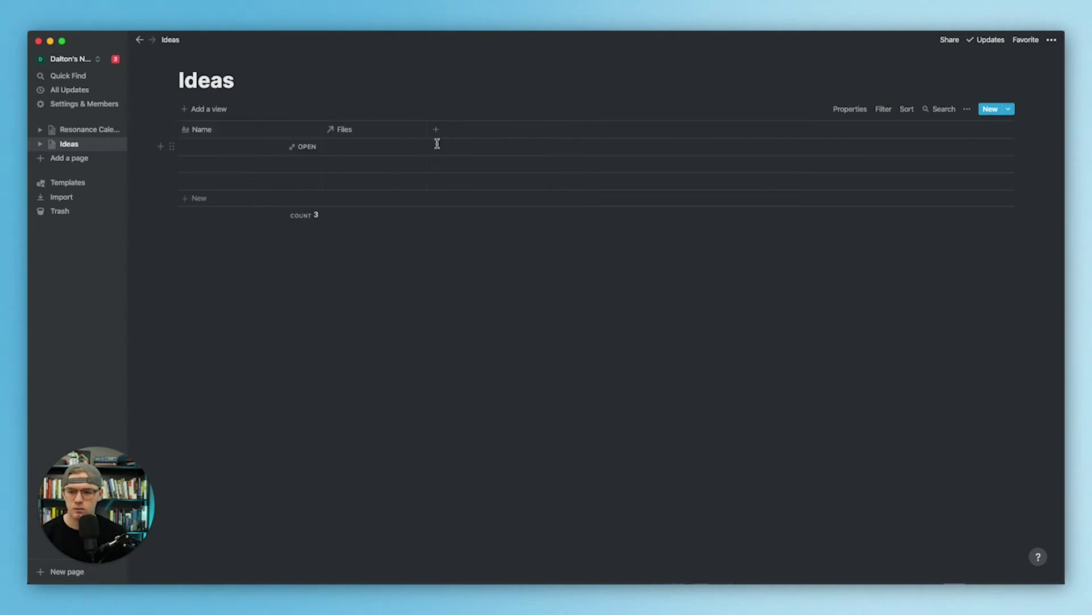
- Add a column named Tags to Ideas, then delete it again
click(440, 134)
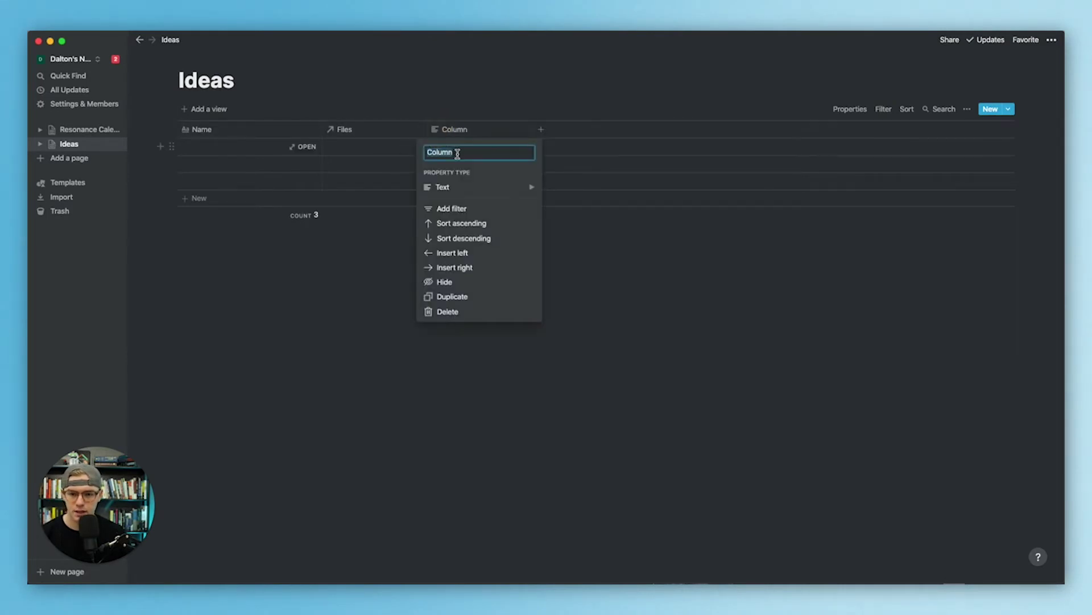
text(Tags)
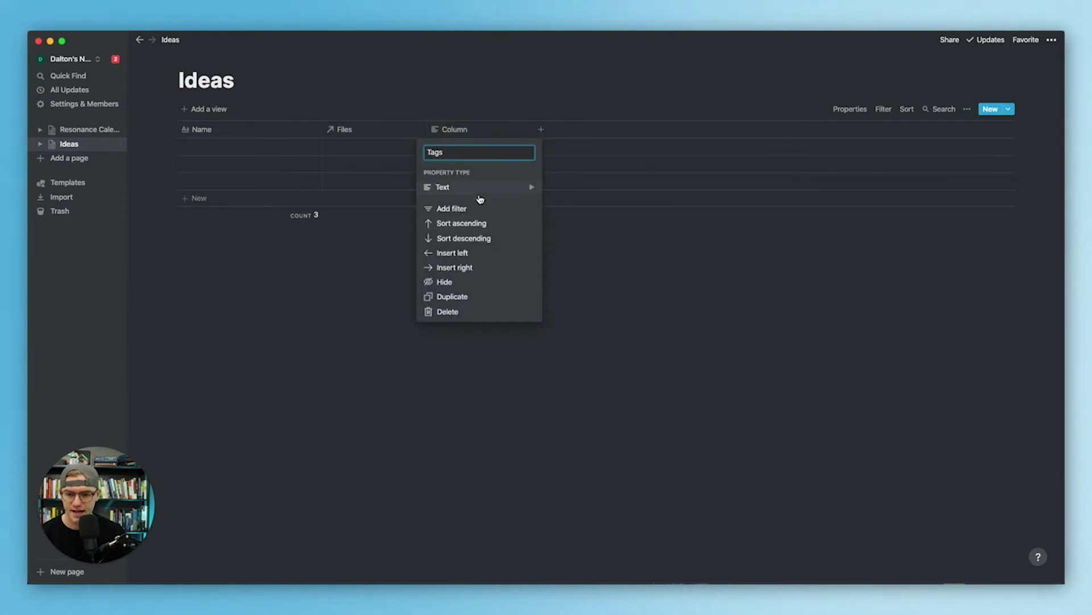
click(676, 378)
click(483, 128)
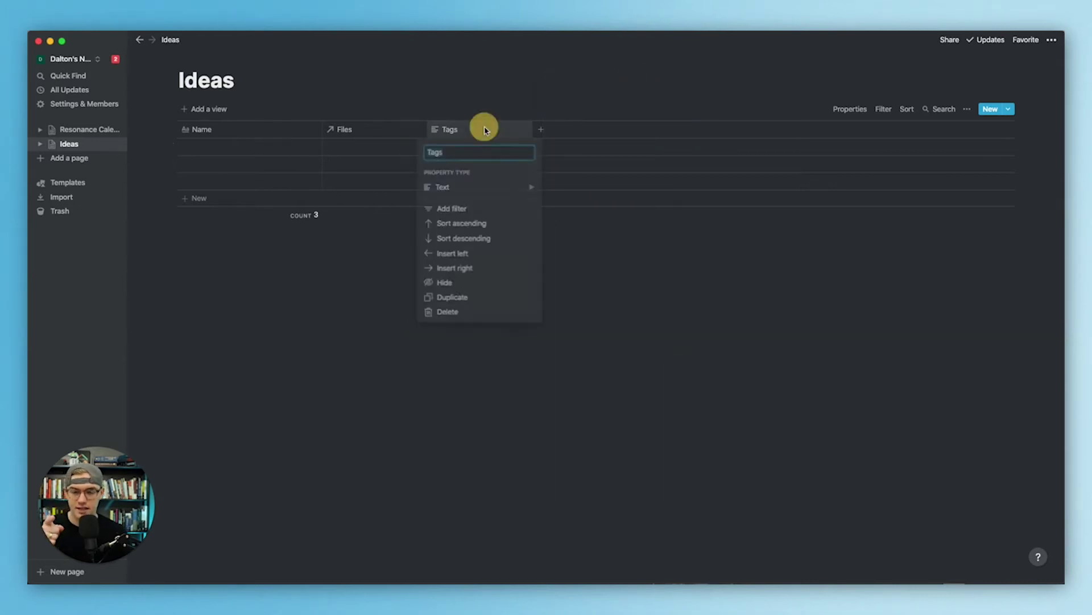
click(463, 313)
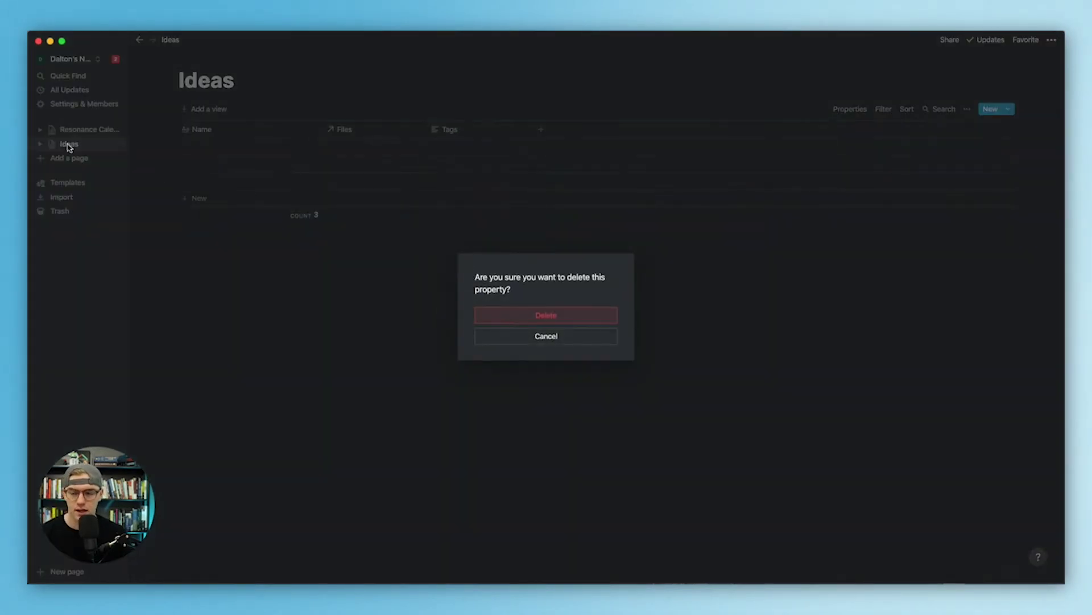
click(586, 321)
click(68, 157)
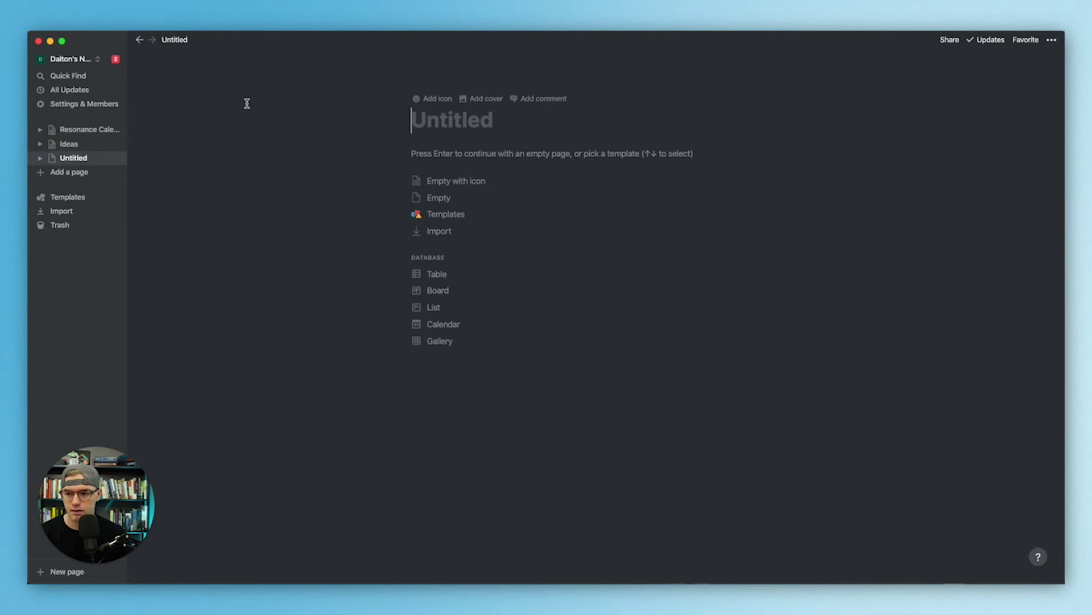
- Title the new page Tags, make it a table, and delete its Tags and Files columns
text(Tags)
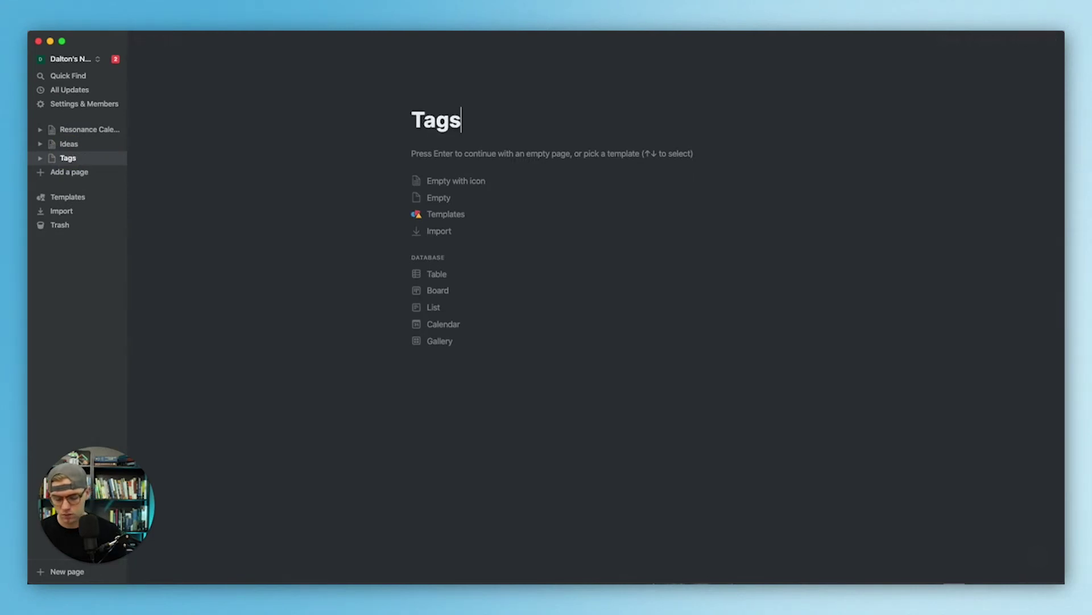
click(437, 273)
click(376, 131)
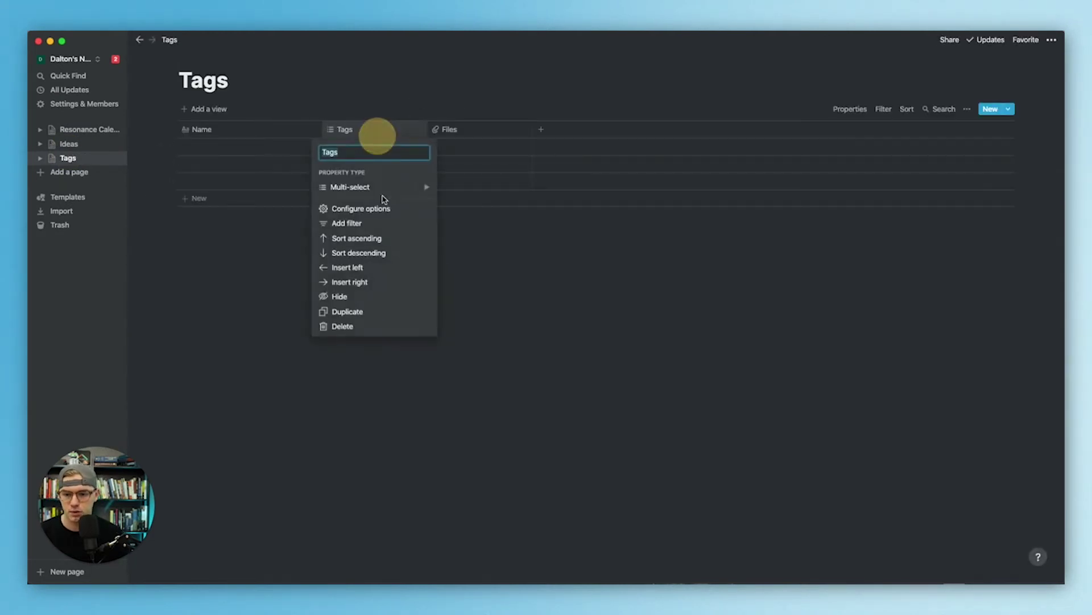
click(360, 326)
click(549, 317)
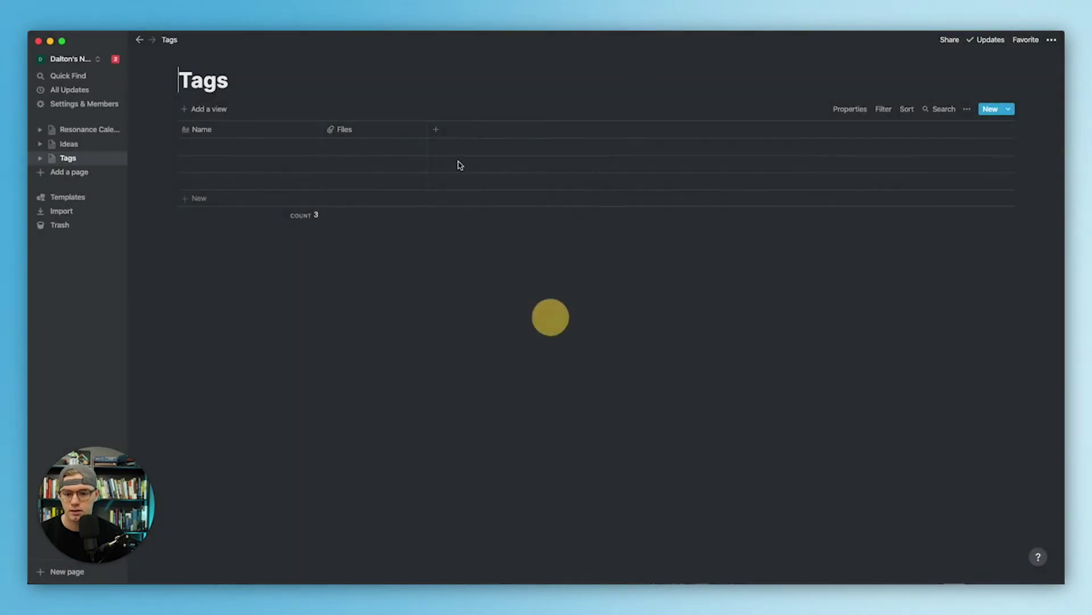
click(415, 137)
click(383, 310)
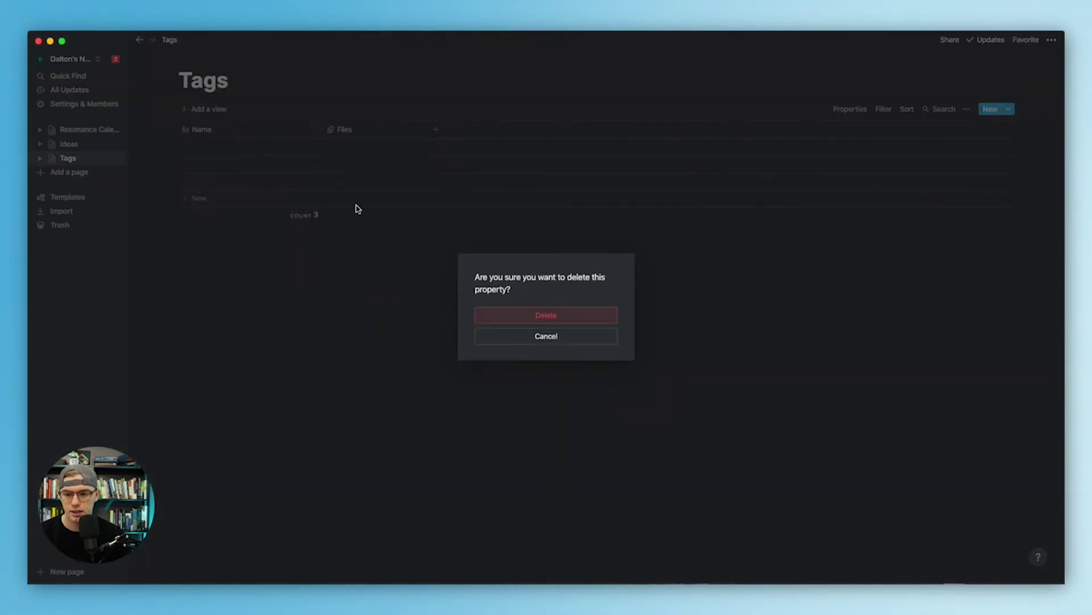
click(541, 313)
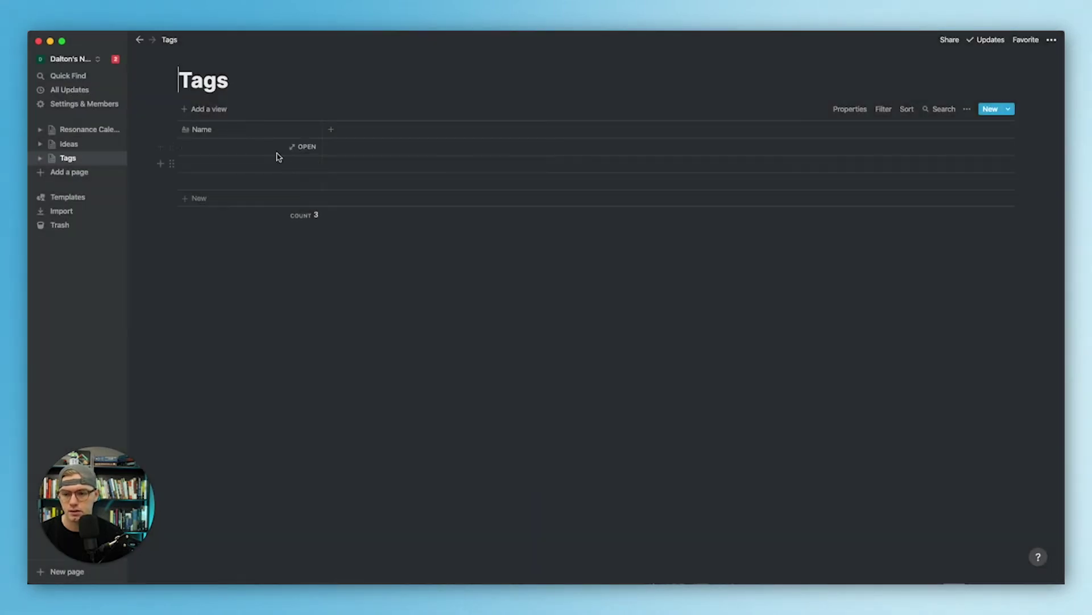
- Enter Motivation, Life Advice, Pyschology and Business as the table's rows
click(228, 150)
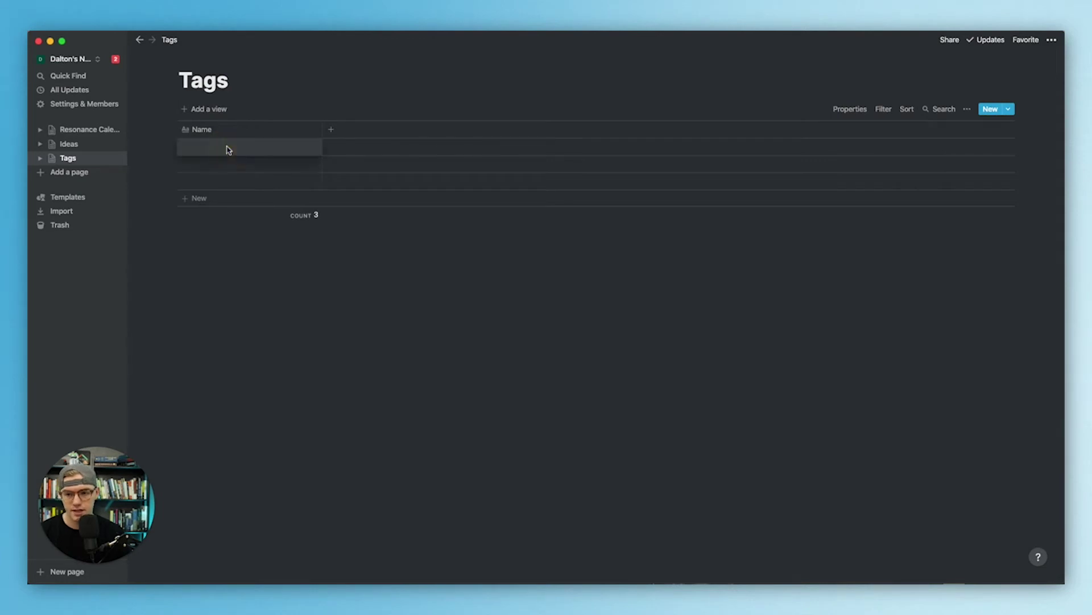
text(Mo)
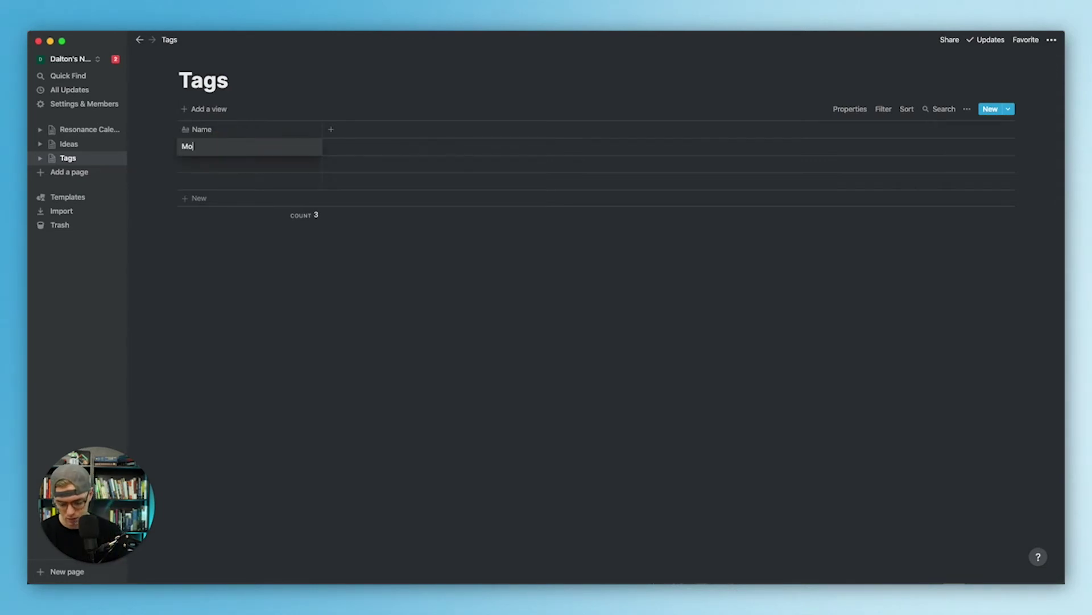
text(tivation)
key(Return)
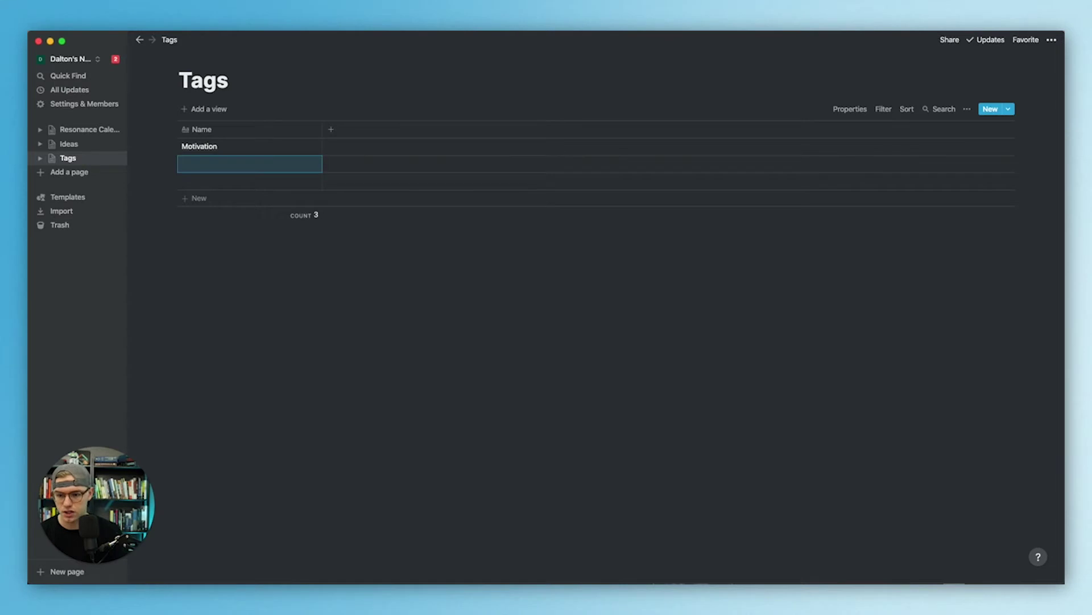
text(Life Advice)
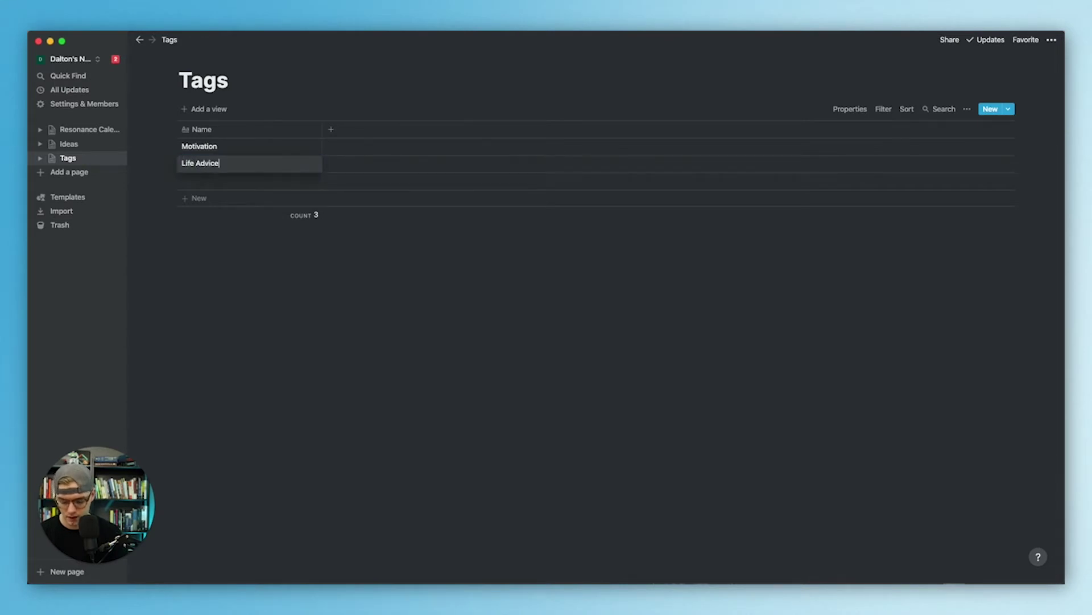
key(Return)
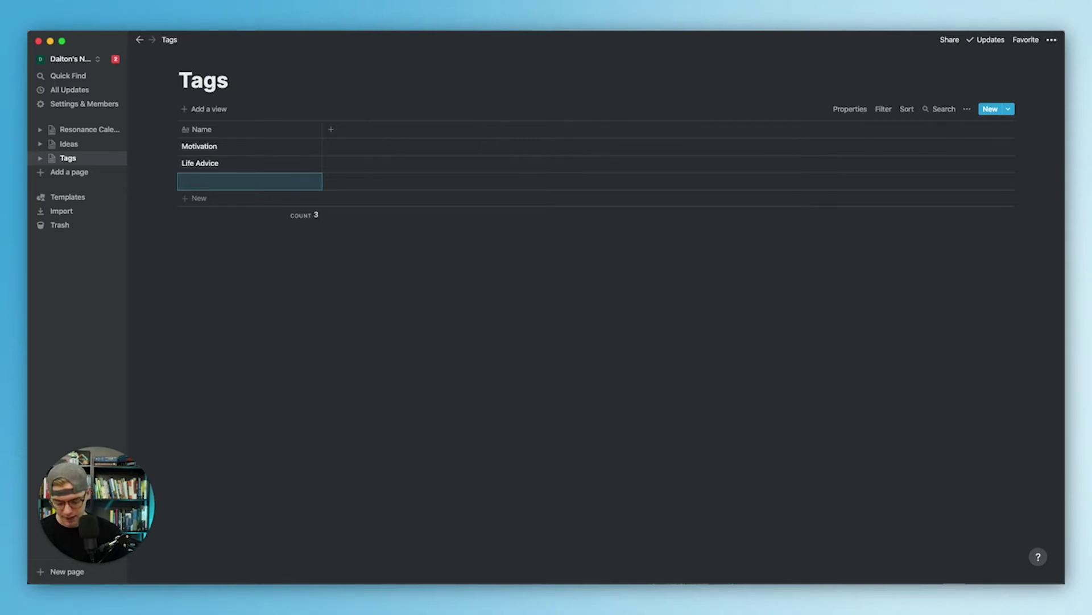
text(Pyschology)
key(Return)
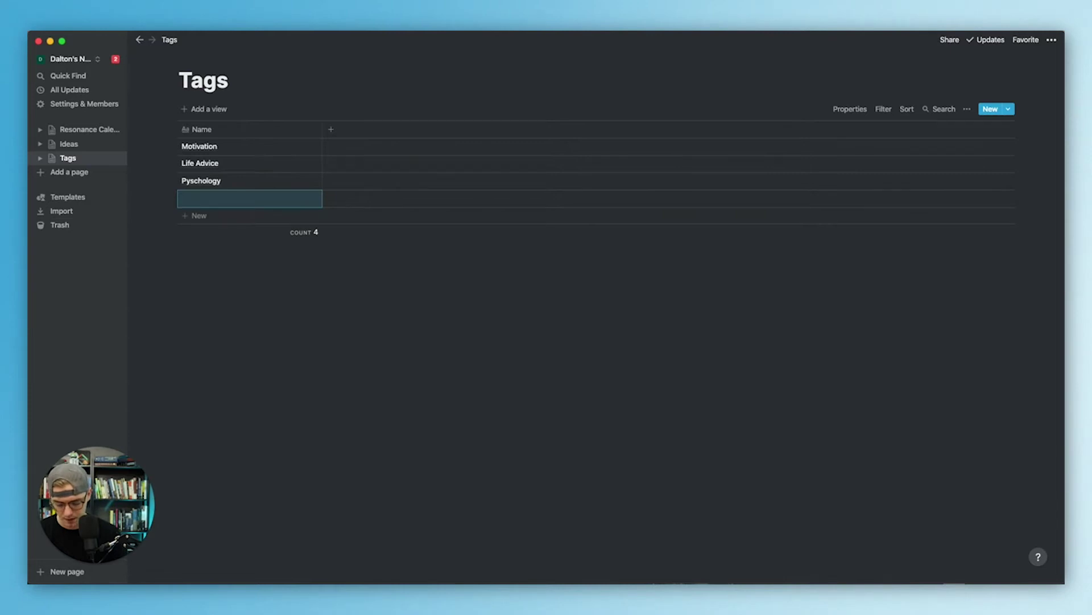
text(Busines)
click(285, 312)
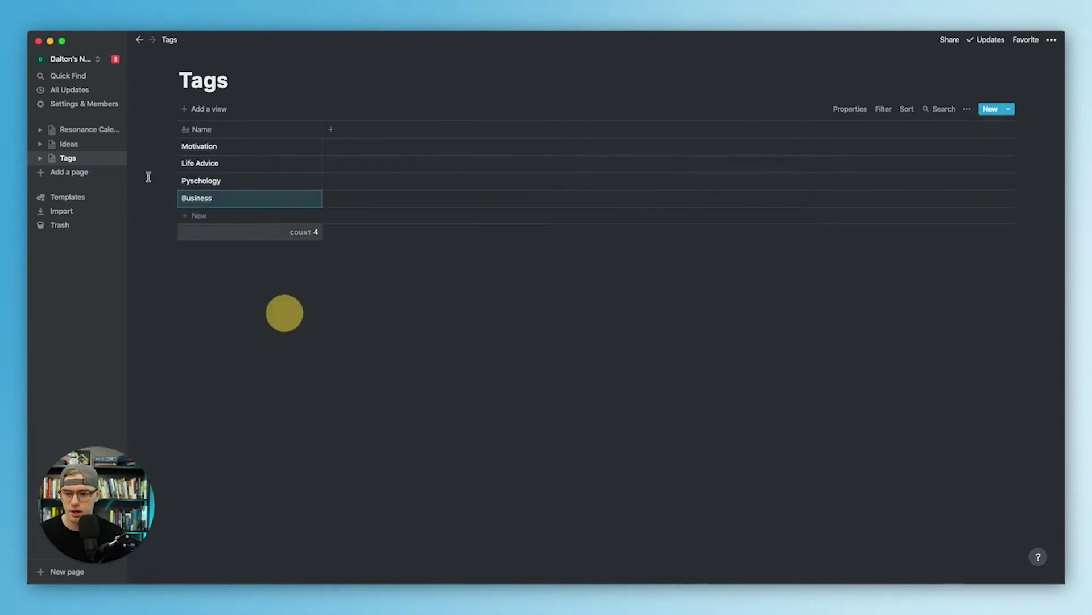
right_click(91, 133)
- Change the Resonance Calendar's Tags column to a Relation targeting the Tags database
click(85, 132)
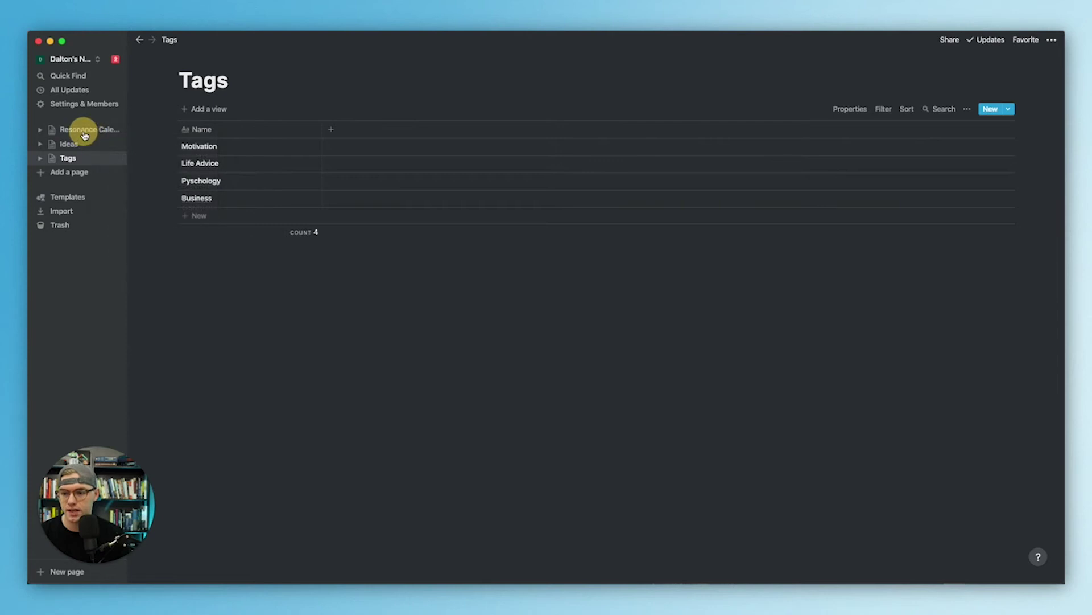
click(74, 131)
click(585, 129)
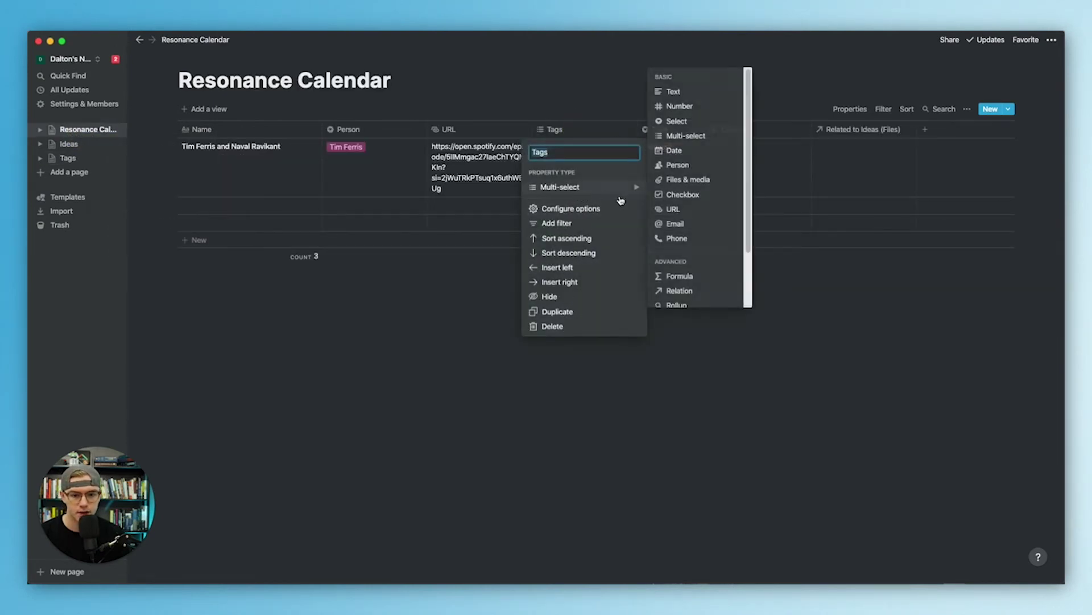
mouse_move(614, 187)
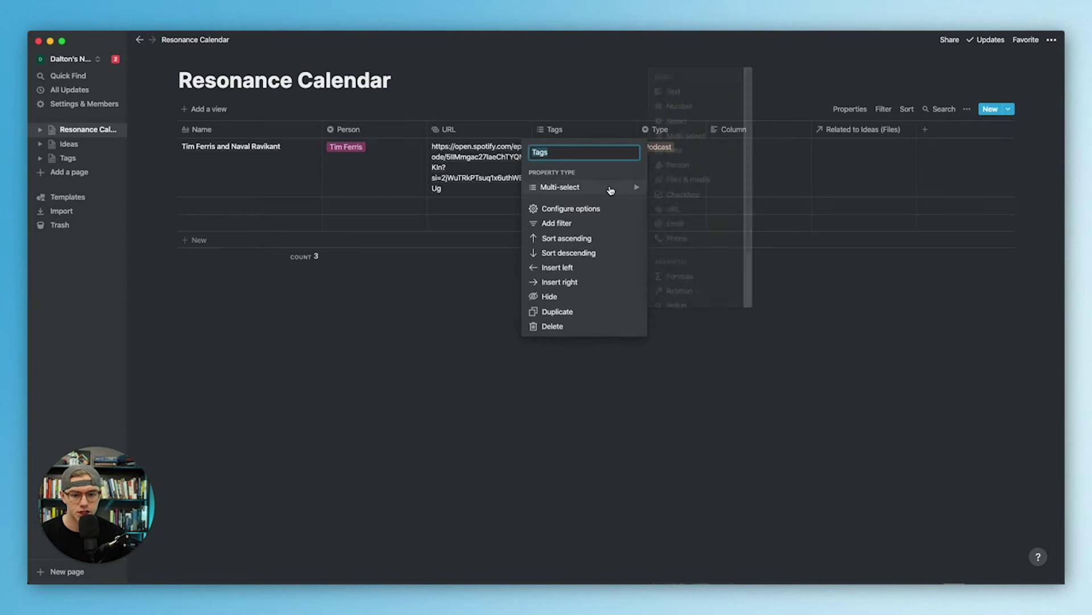
click(688, 288)
click(554, 317)
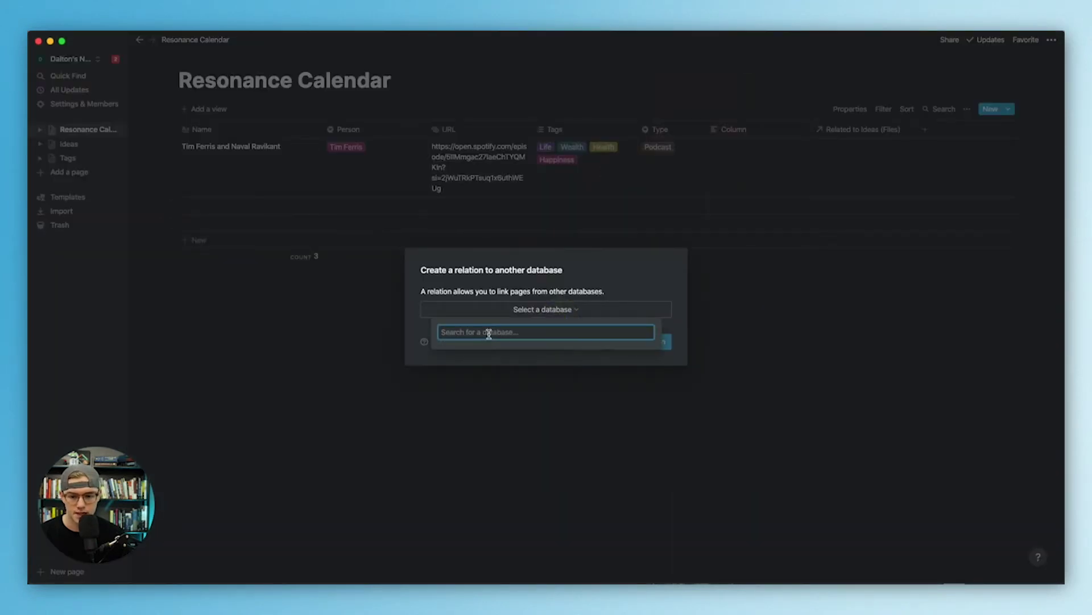
text(Tags)
click(480, 354)
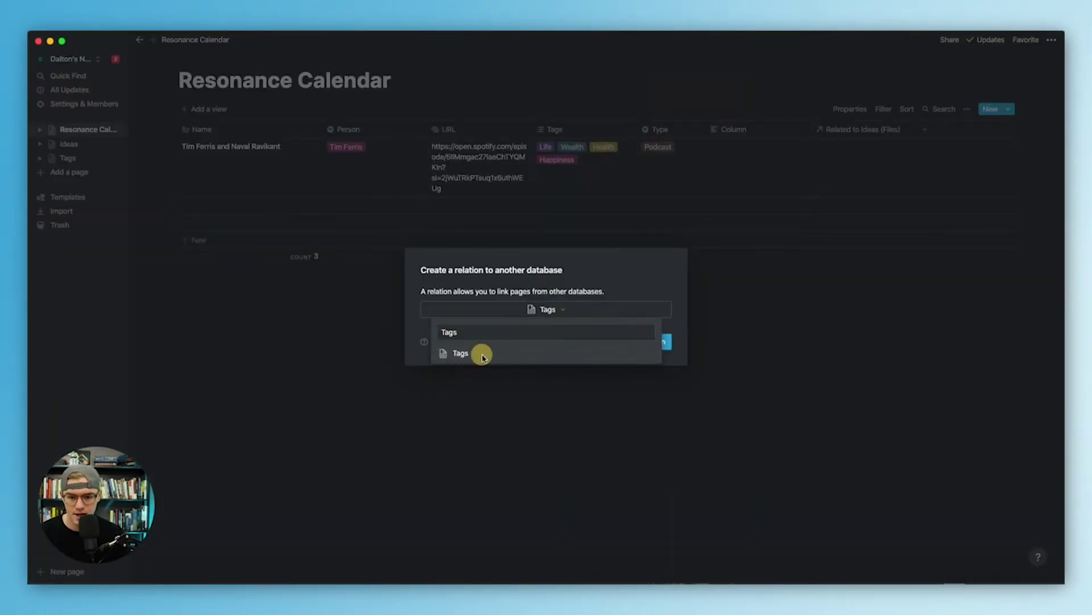
click(639, 341)
click(580, 178)
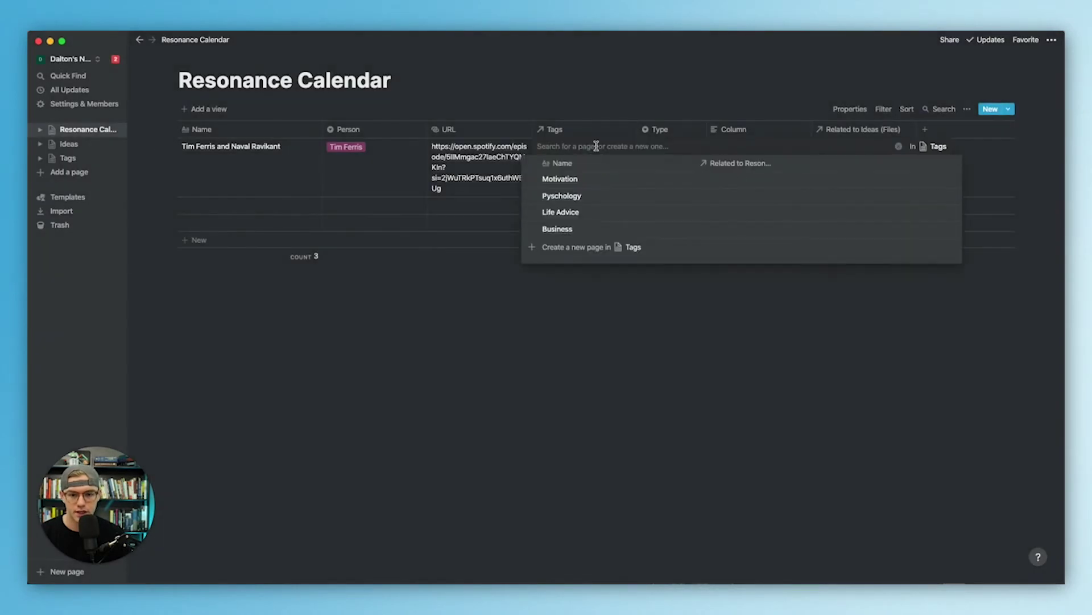
click(642, 327)
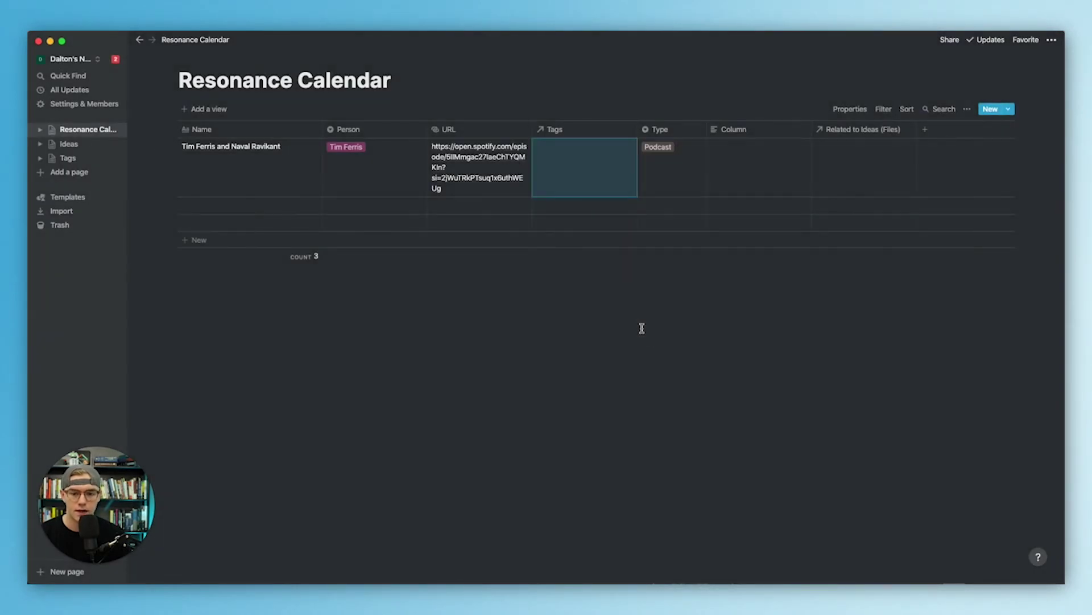
- Link the podcast row's Tags cell to the Life Advice tag
click(577, 164)
click(588, 178)
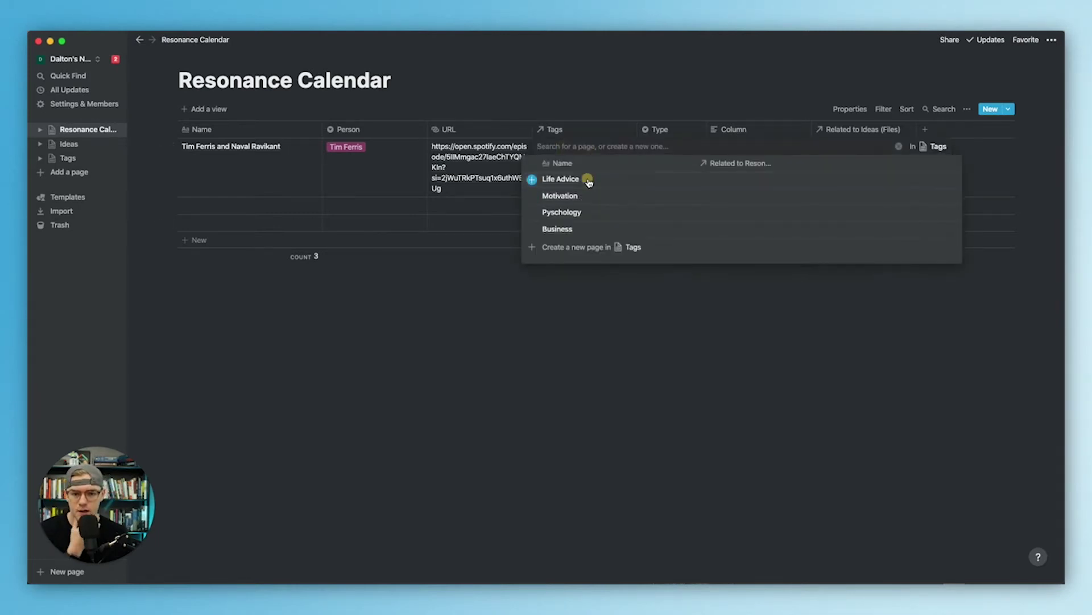
click(656, 346)
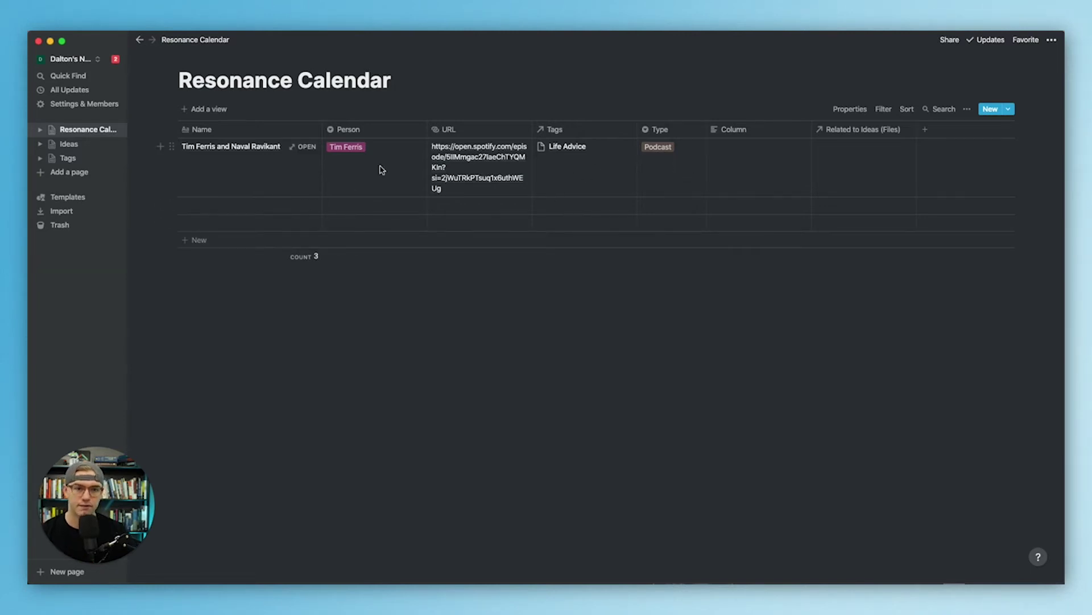
click(94, 145)
- Name the first idea 'How not to be rich' and rename the Files column to 'Resonance Calendar'
click(215, 147)
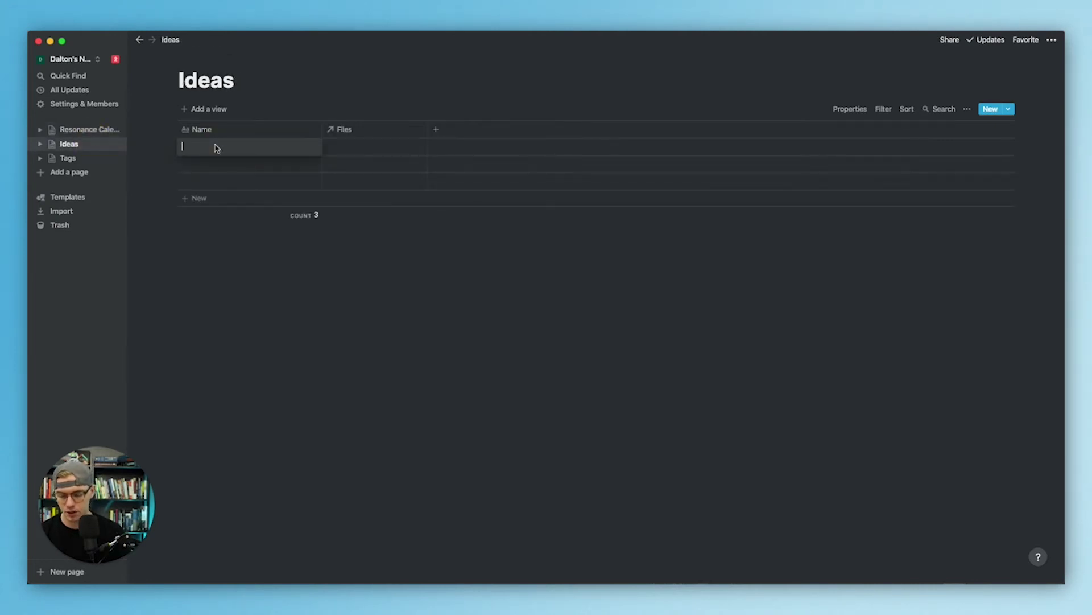
text(How not to be rich)
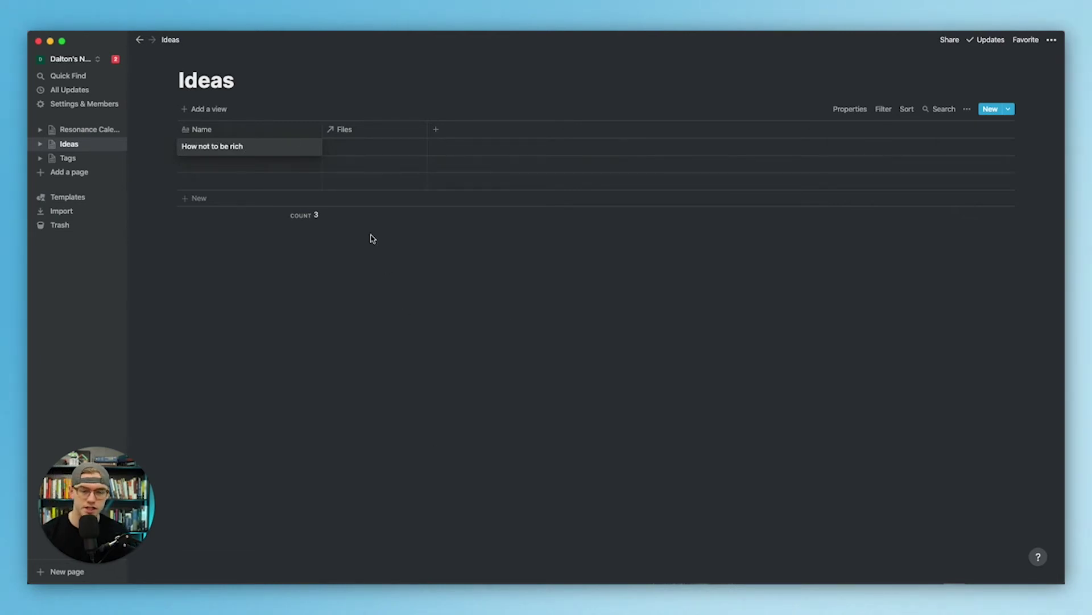
click(372, 134)
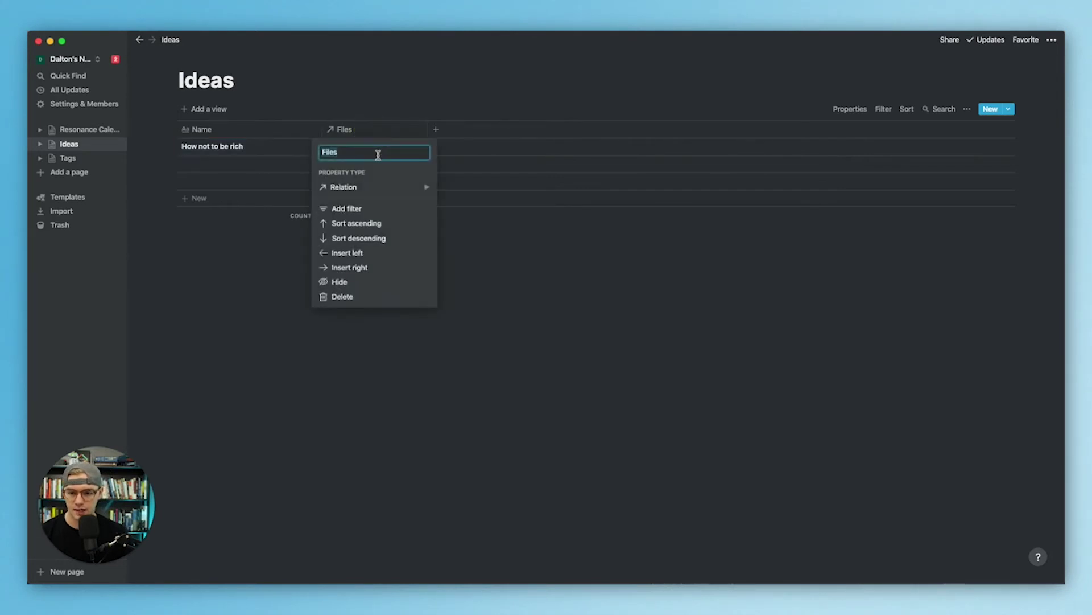
text(Resonance Ca)
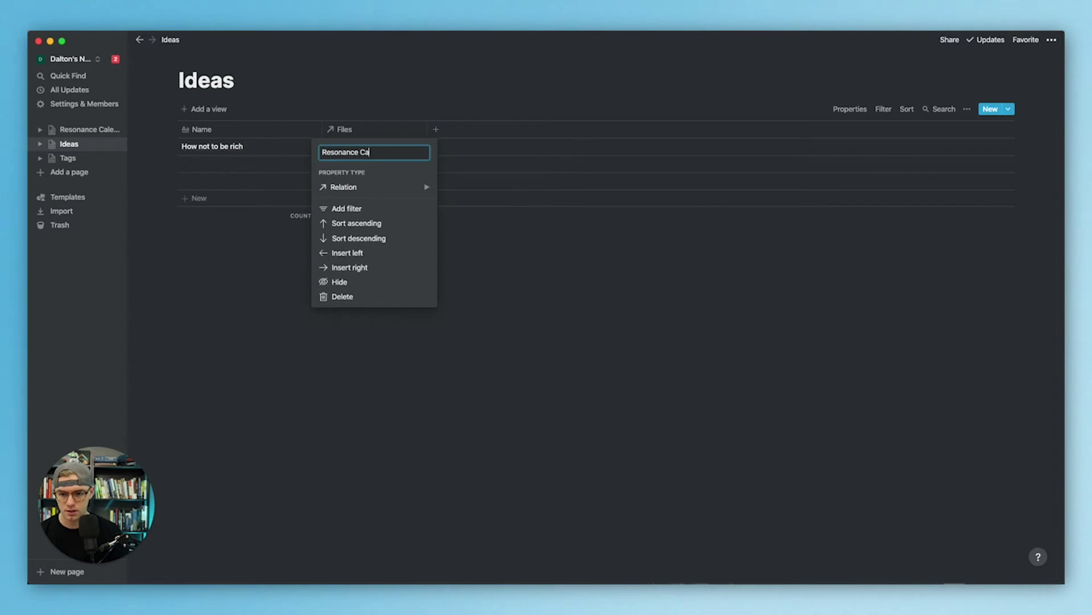
text(lendar)
key(Return)
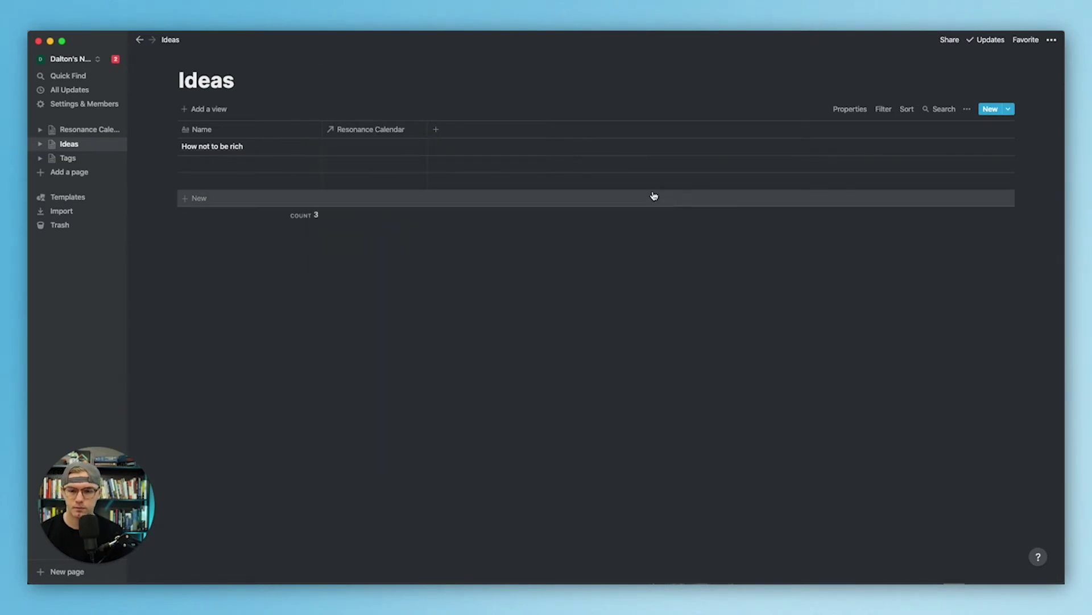
- Link the idea's Resonance Calendar cell to the podcast entry
click(378, 146)
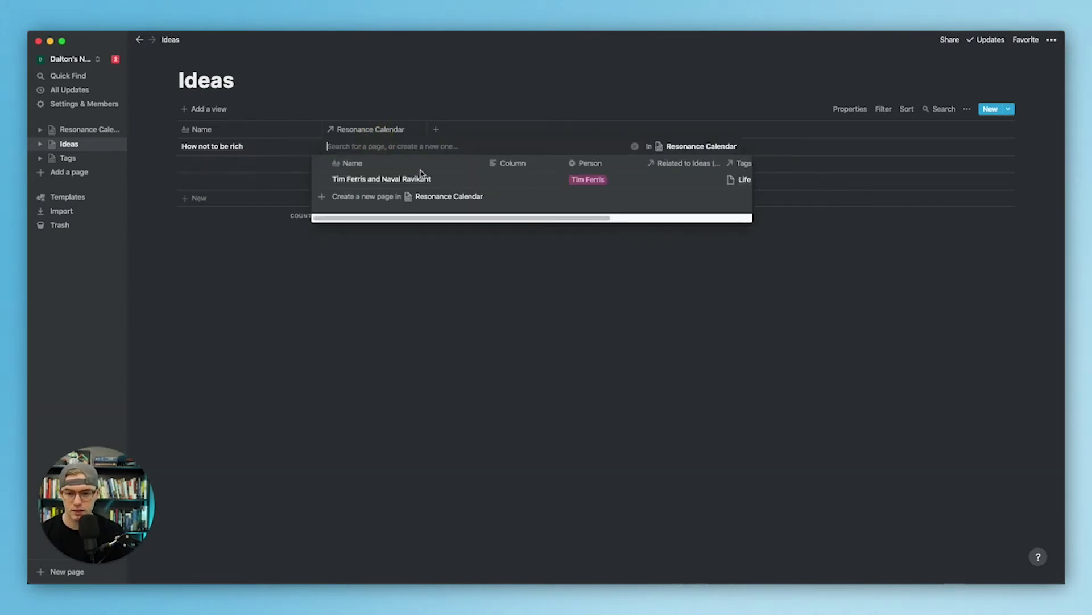
click(421, 178)
click(457, 303)
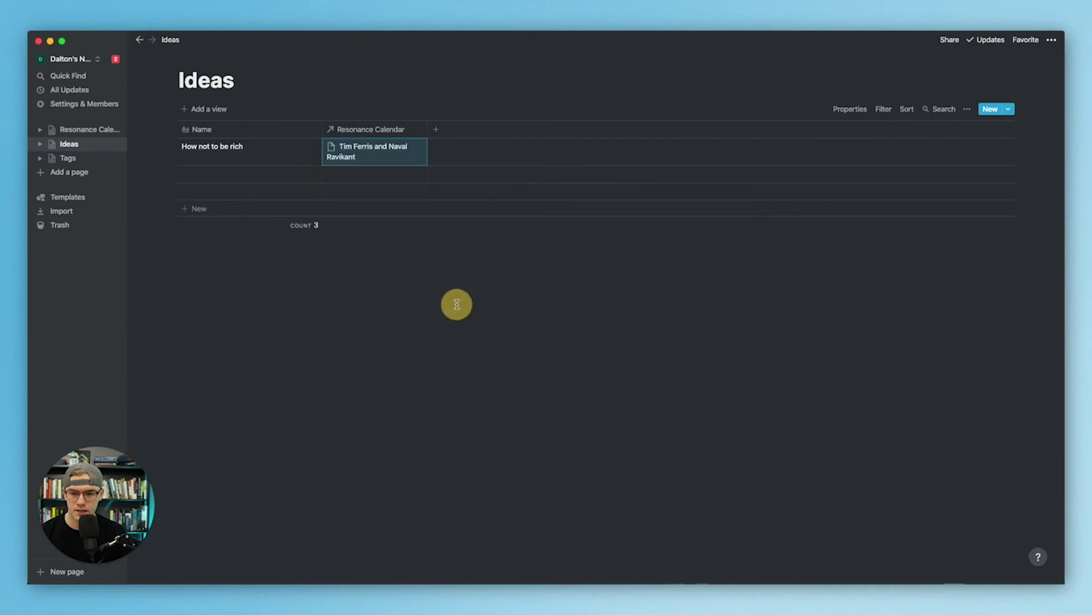
click(440, 133)
- Add a 'Tags' column to Ideas as a Relation to the Tags database
text(Tags)
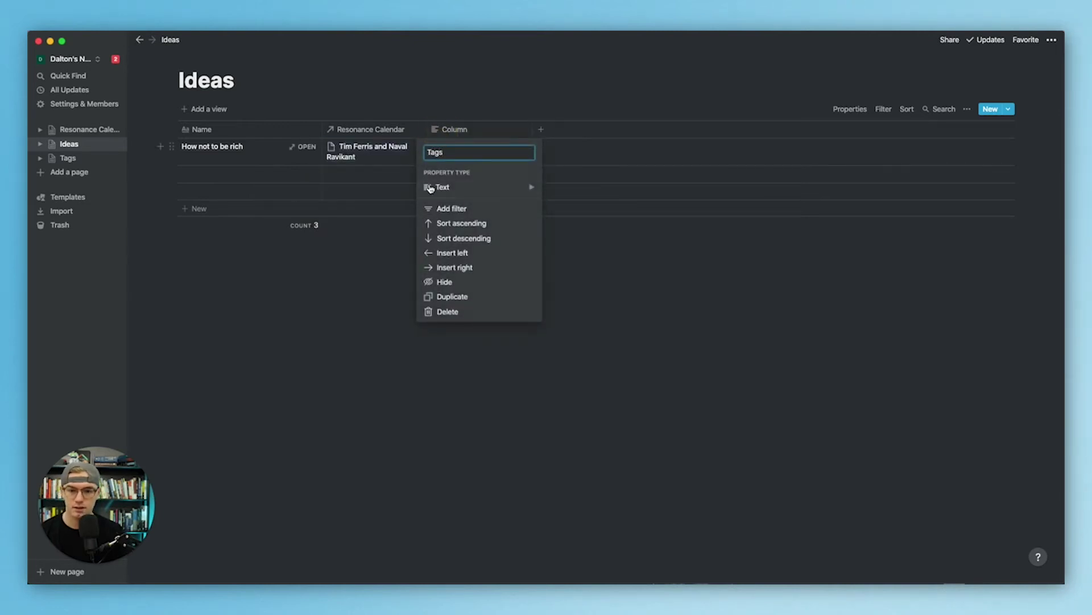
mouse_move(524, 178)
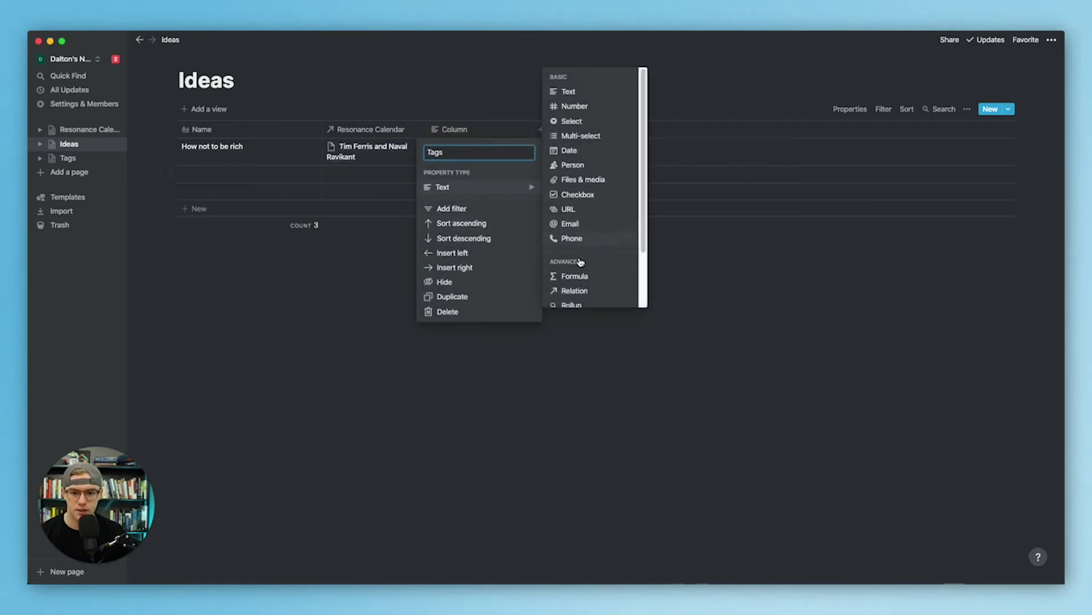
click(575, 290)
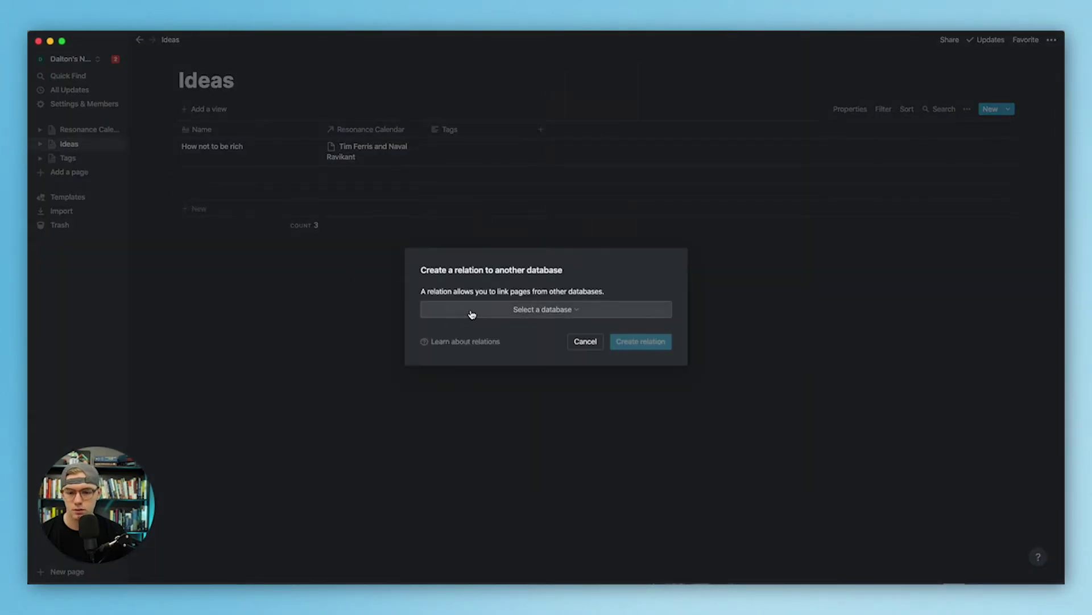
click(471, 312)
text(Ta)
key(Return)
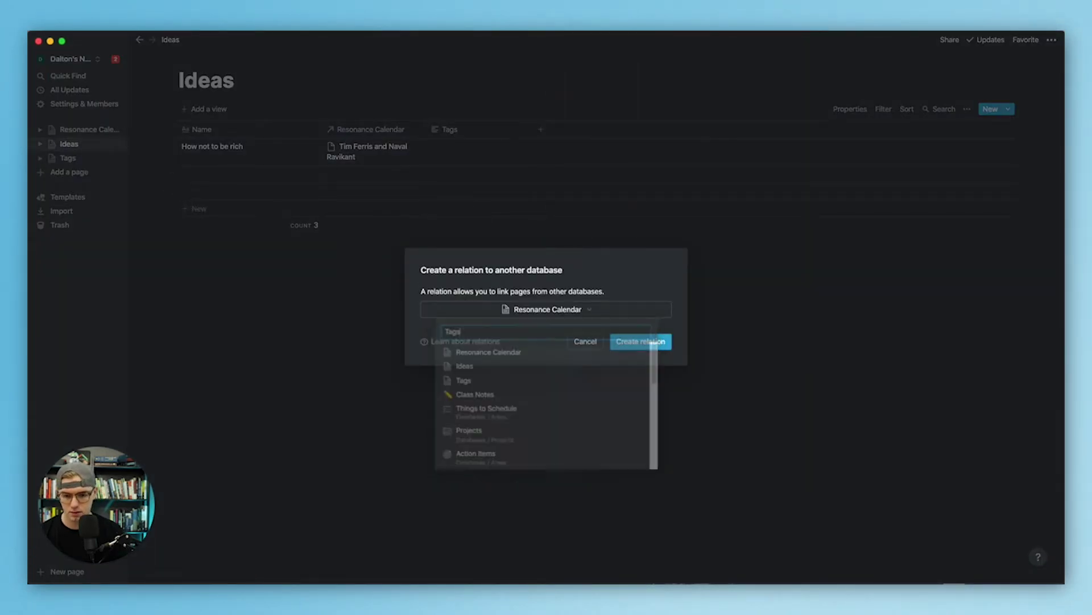
click(512, 309)
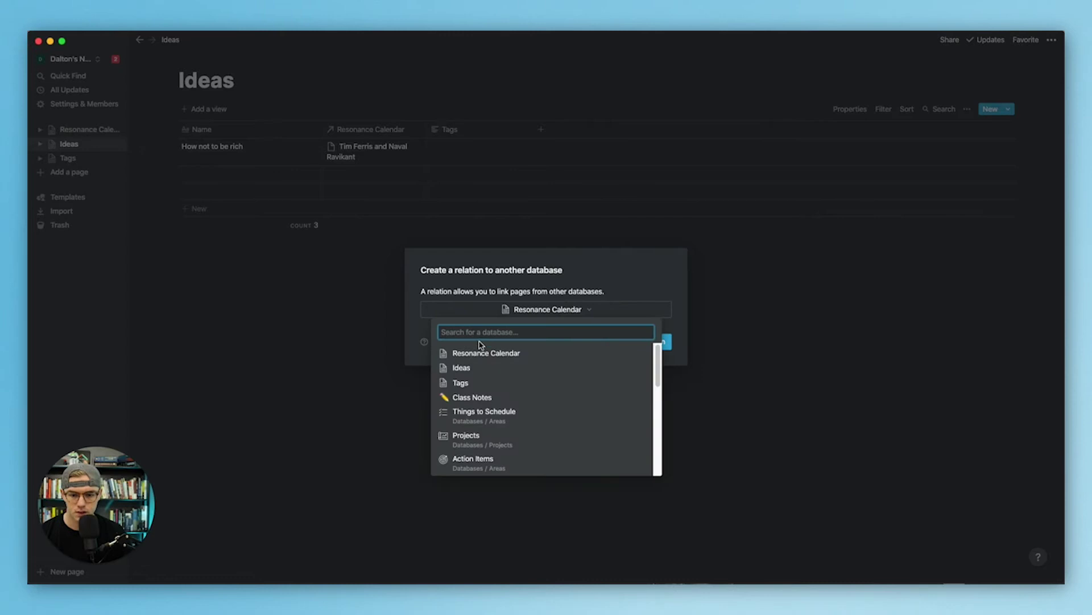
text(Tags)
click(471, 357)
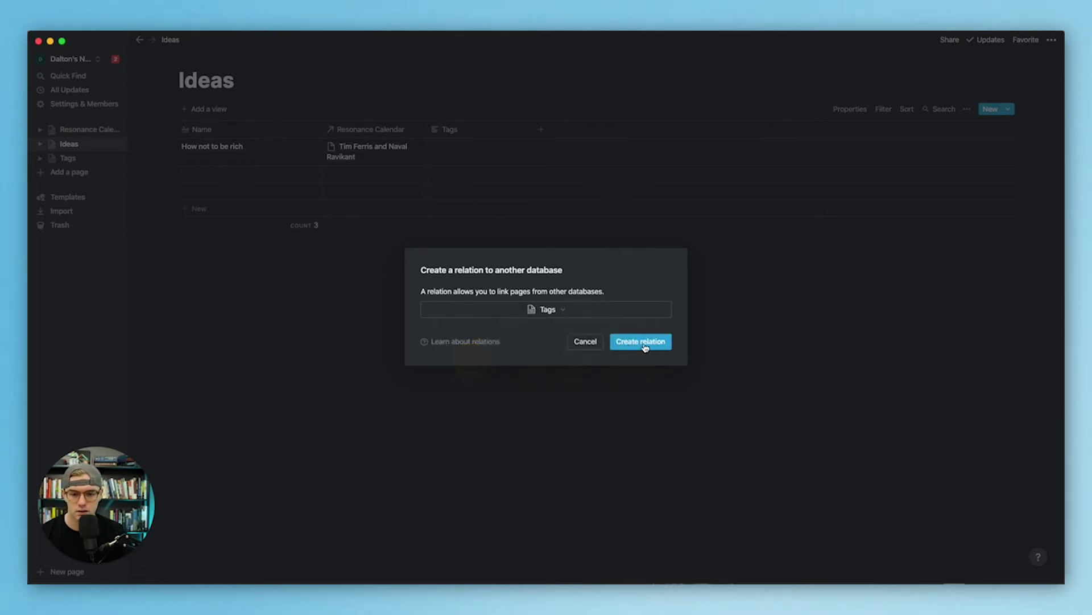
click(639, 340)
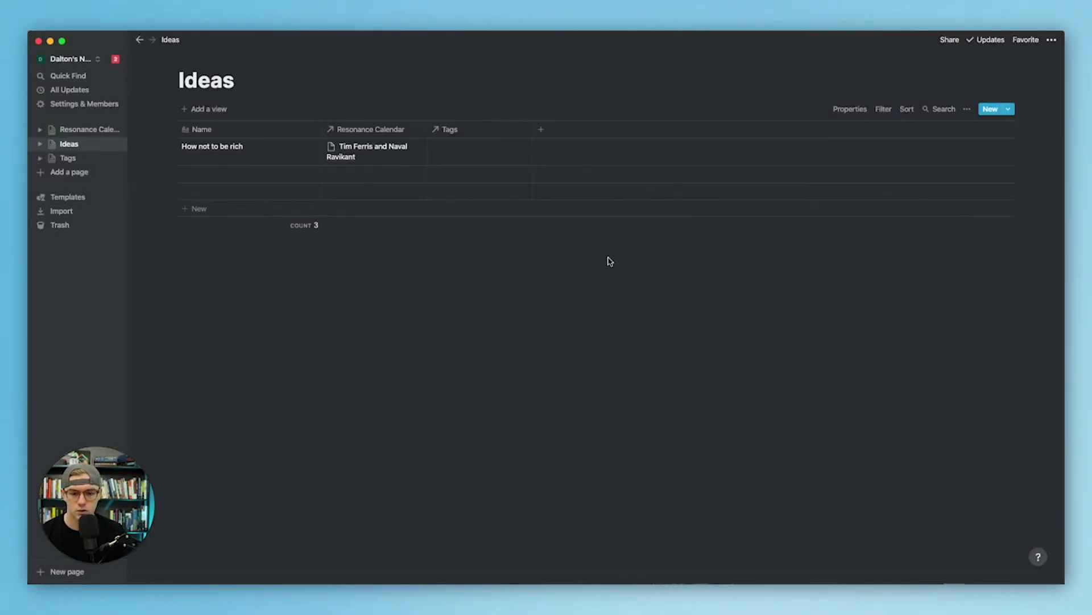
- Tag 'How not to be rich' with newly created Wealthy and Business tags
click(490, 150)
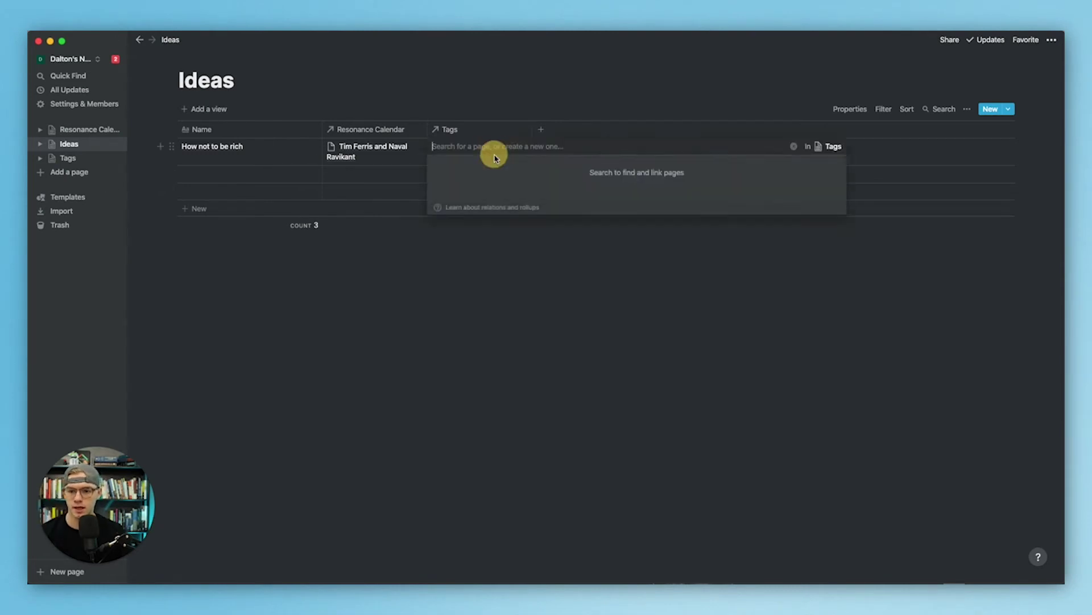
text(W)
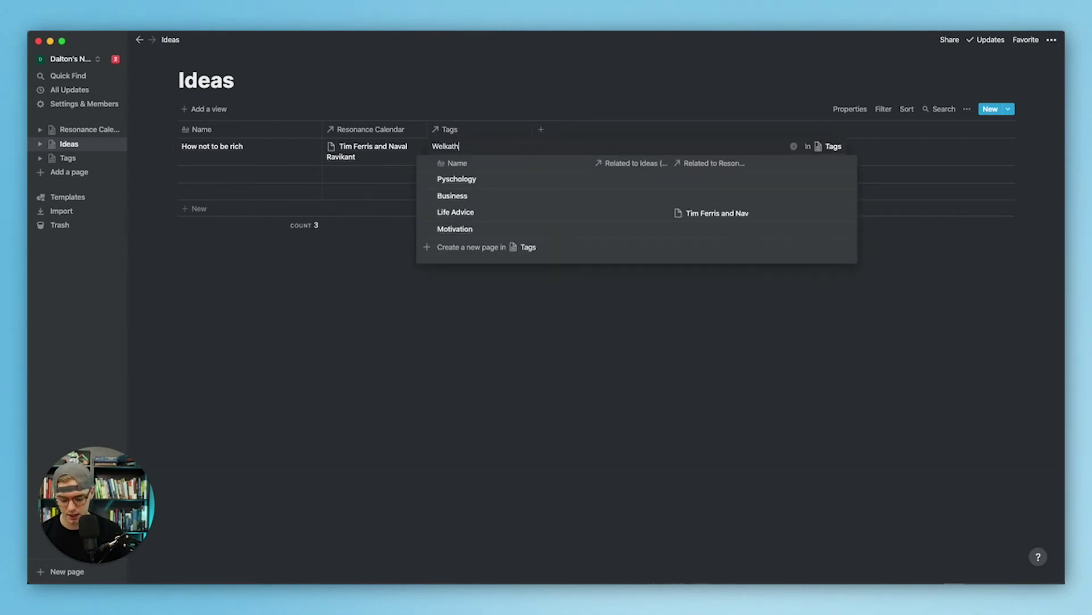
text(elkat)
key(BackSpace)
key(BackSpace)
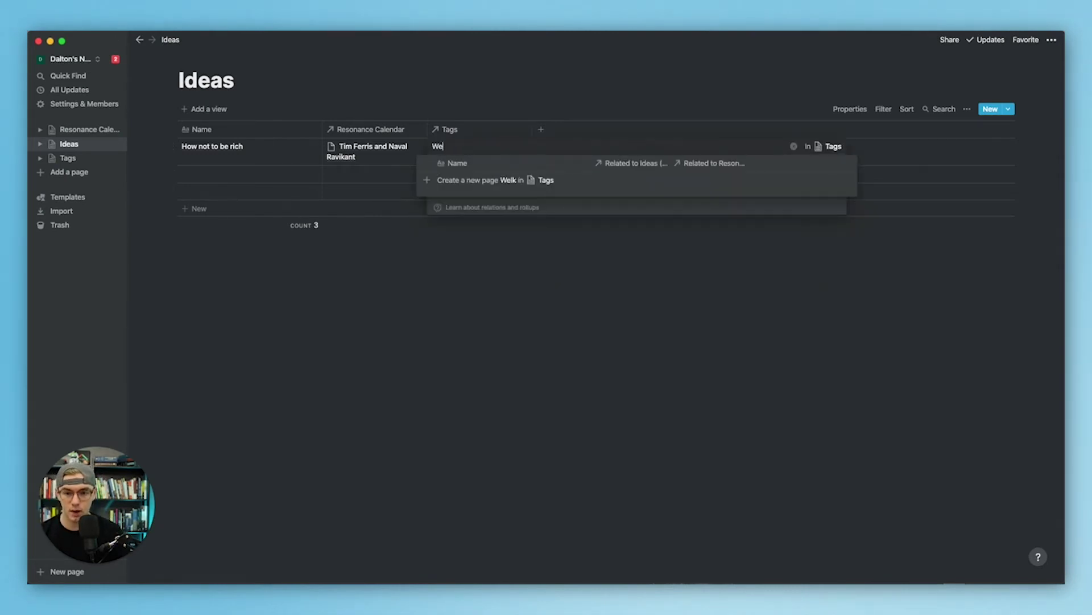
text(hy)
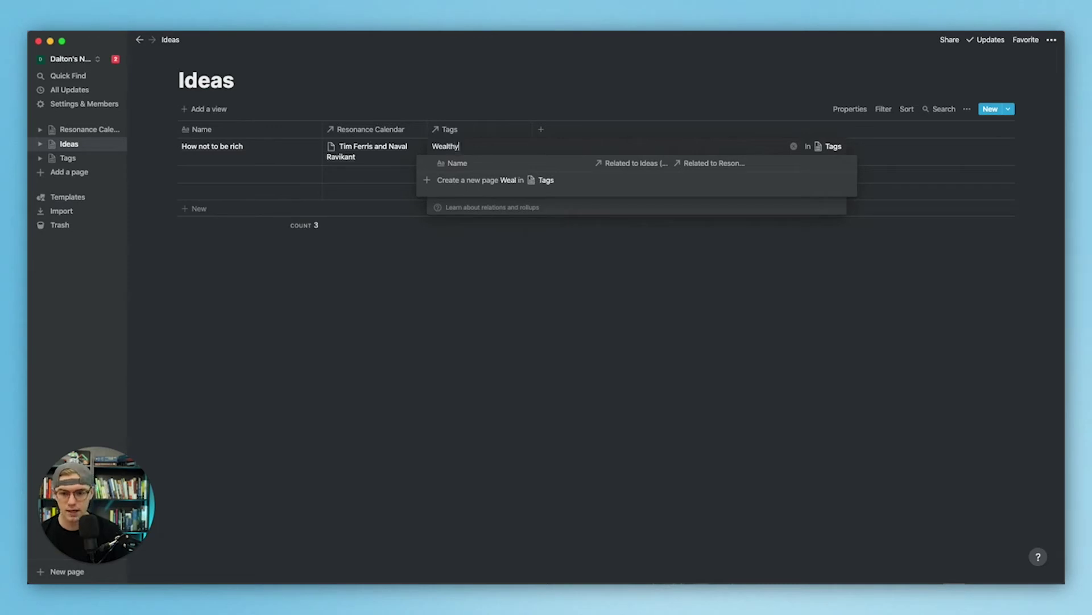
click(477, 180)
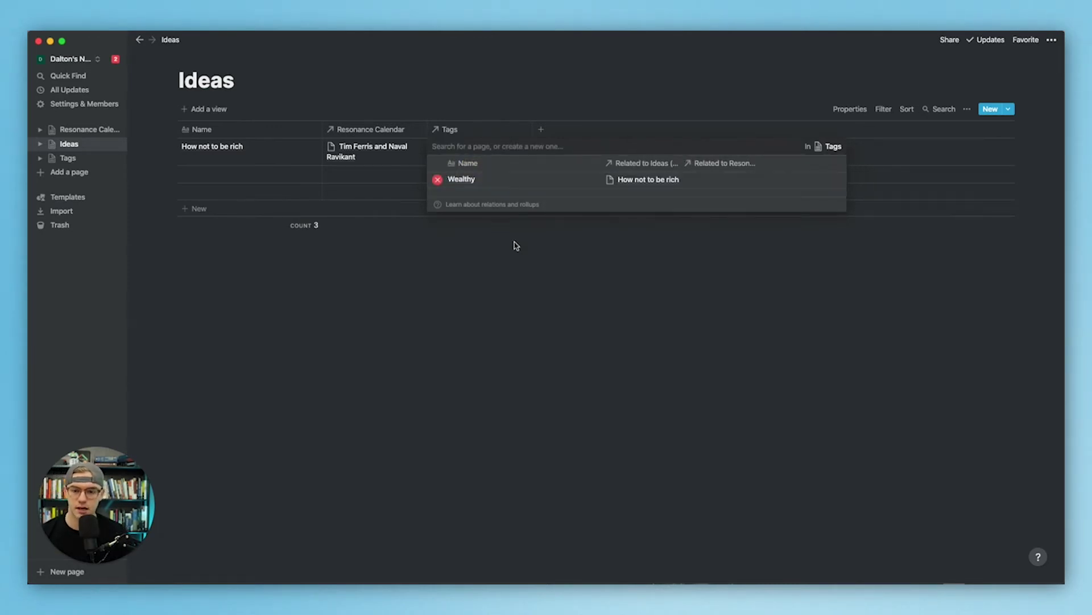
click(533, 263)
click(483, 152)
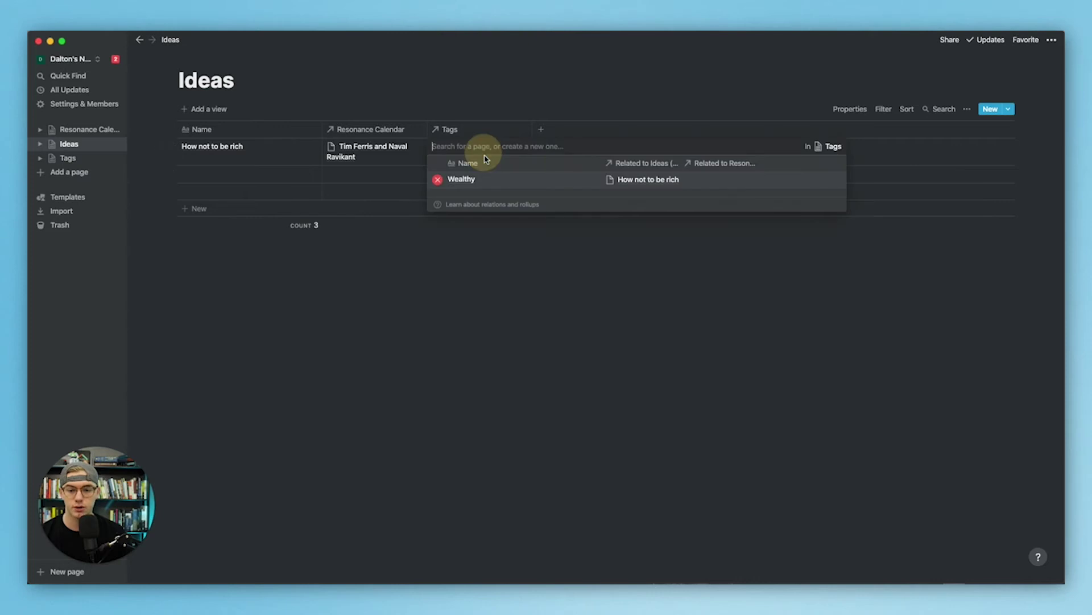
text(Business)
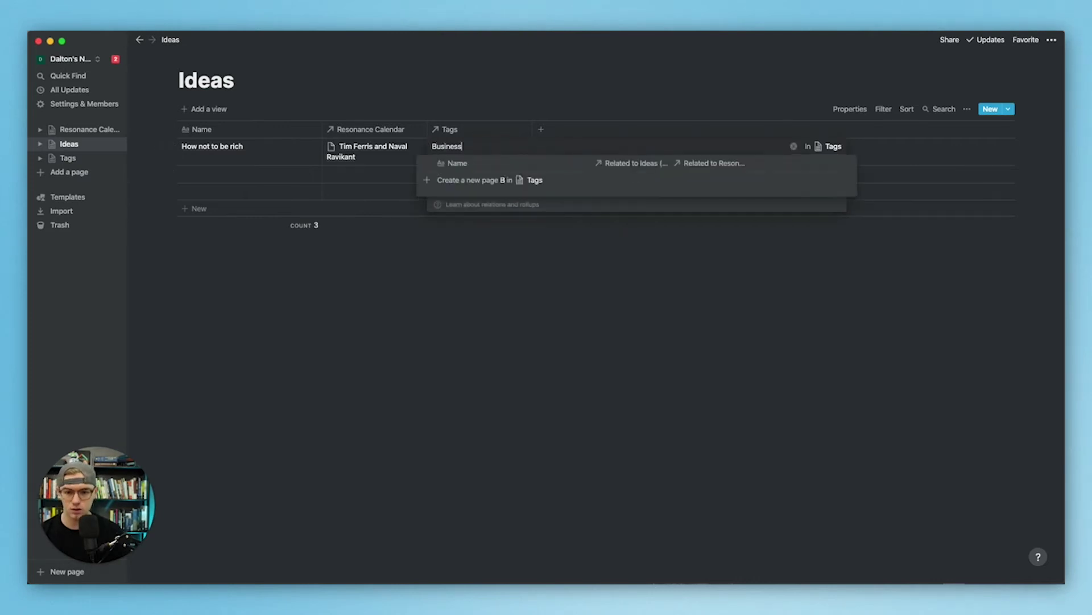
click(468, 190)
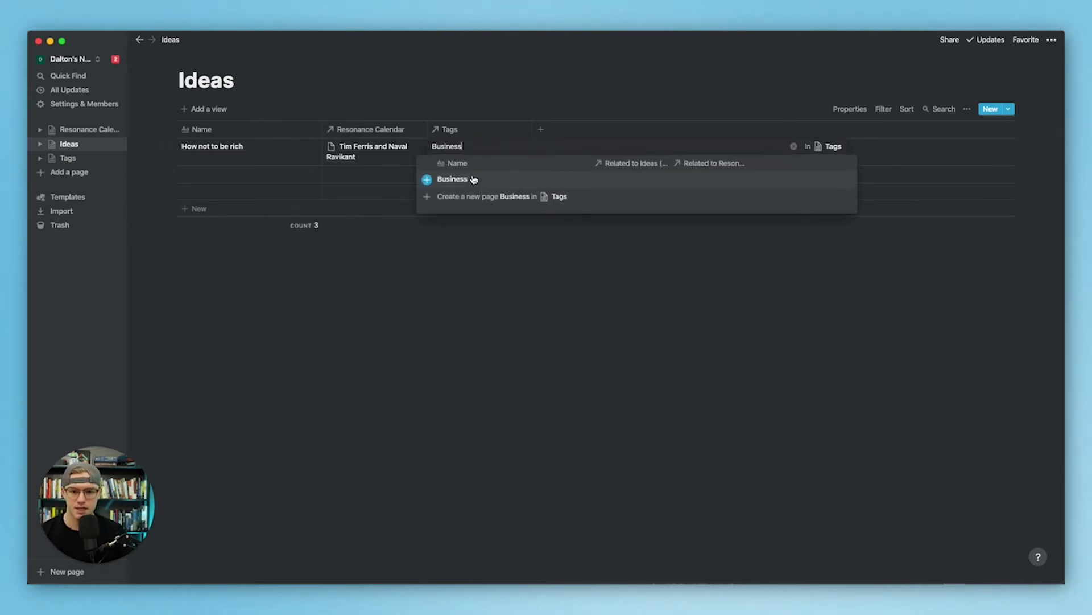
click(602, 318)
click(519, 281)
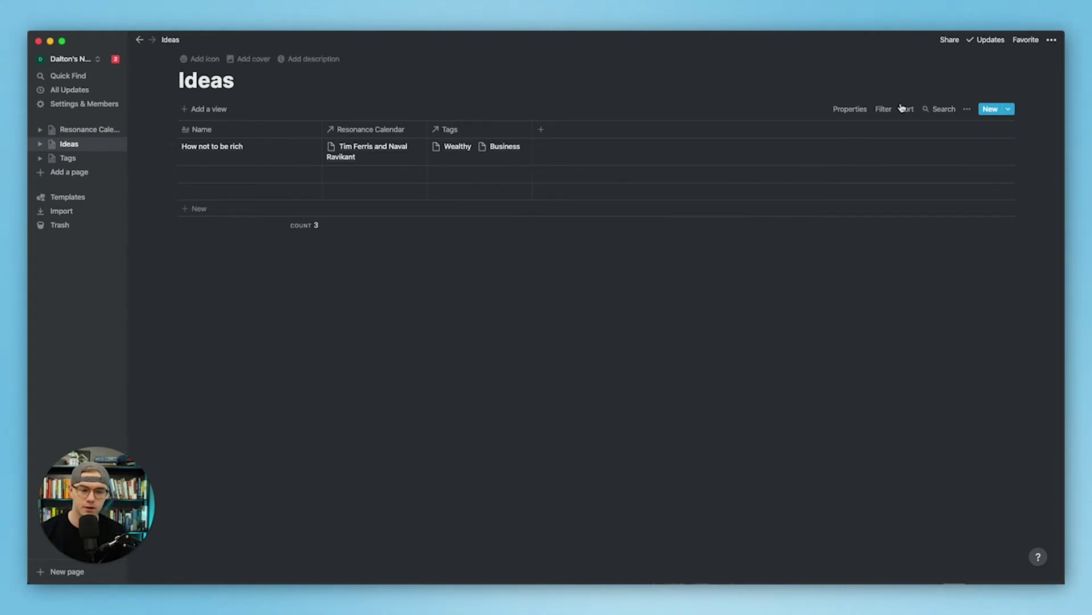
- Add a view filter so Ideas shows only rows whose Tags contain Business
click(885, 110)
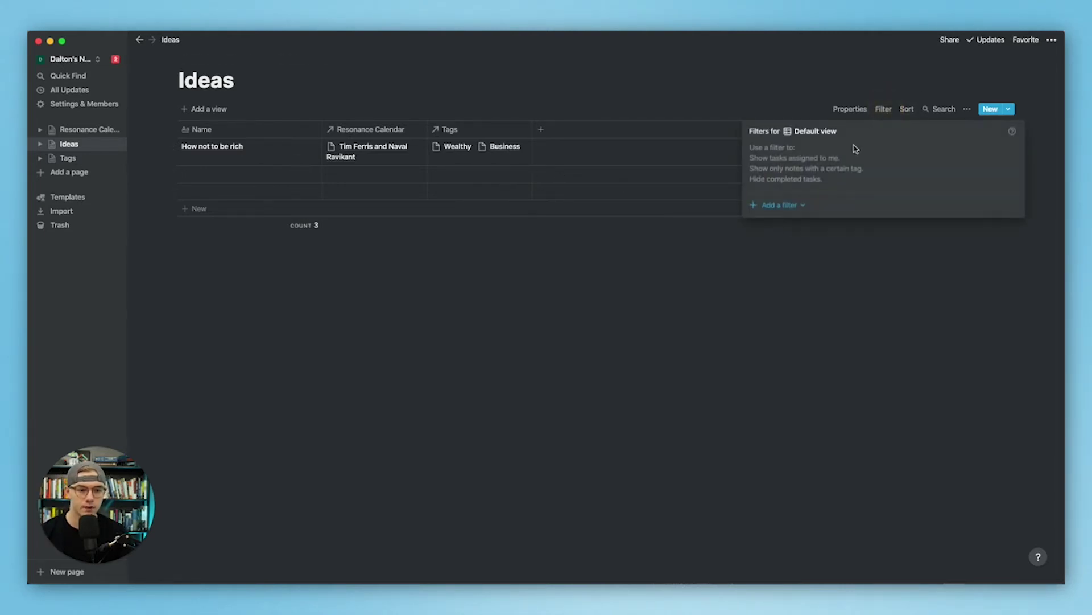
click(799, 206)
click(806, 221)
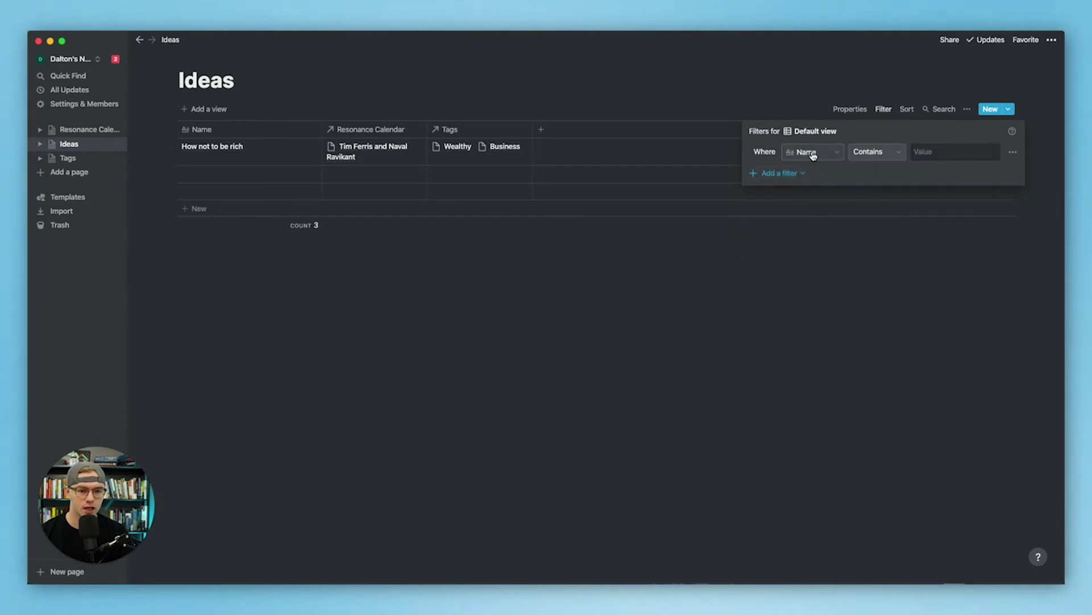
click(814, 155)
click(781, 225)
click(869, 153)
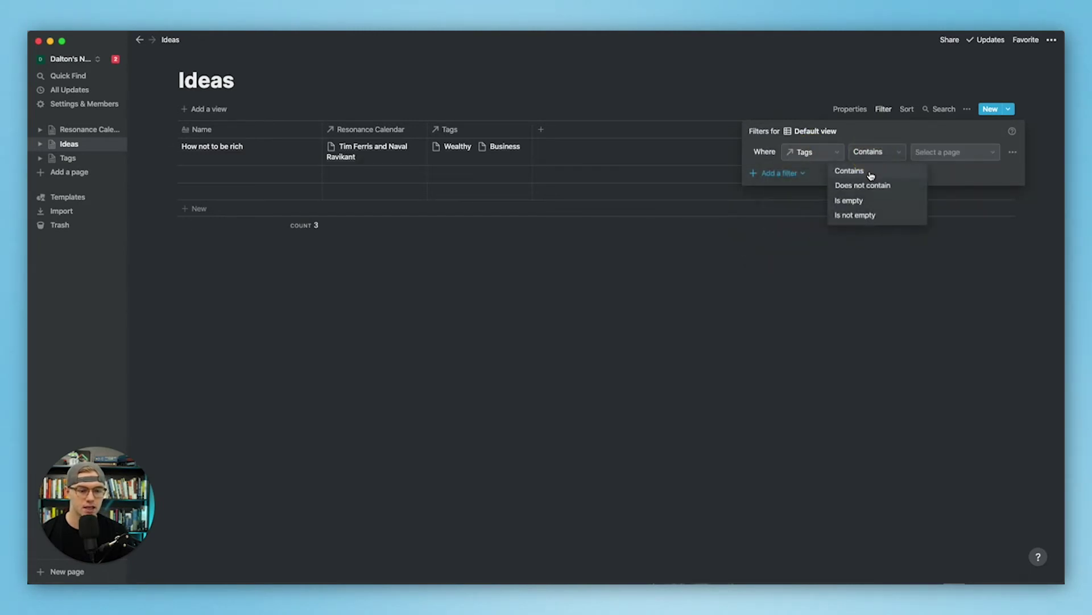
click(870, 172)
click(939, 152)
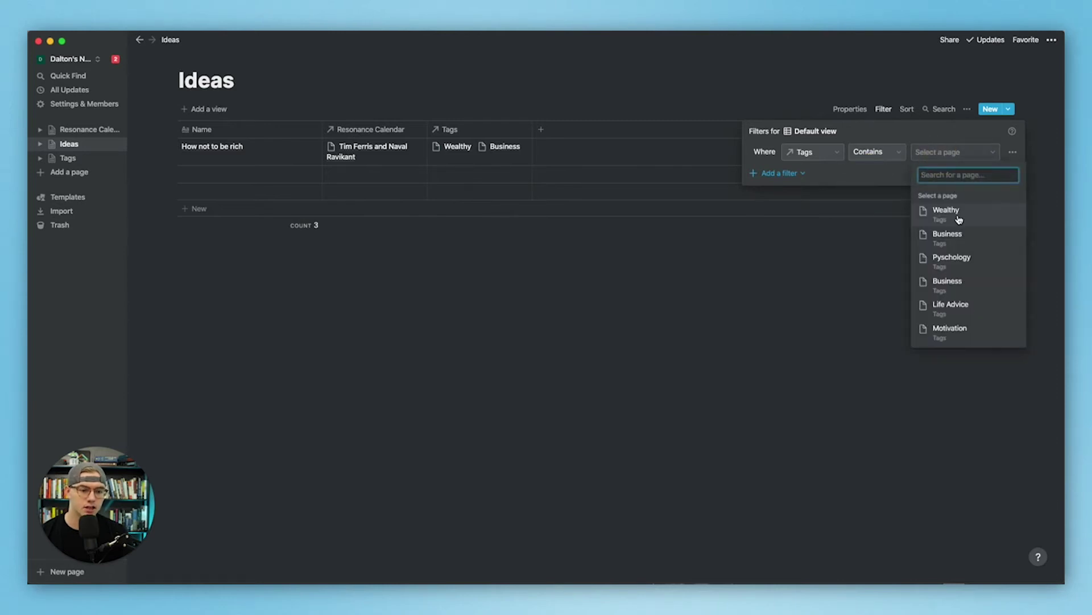
click(980, 279)
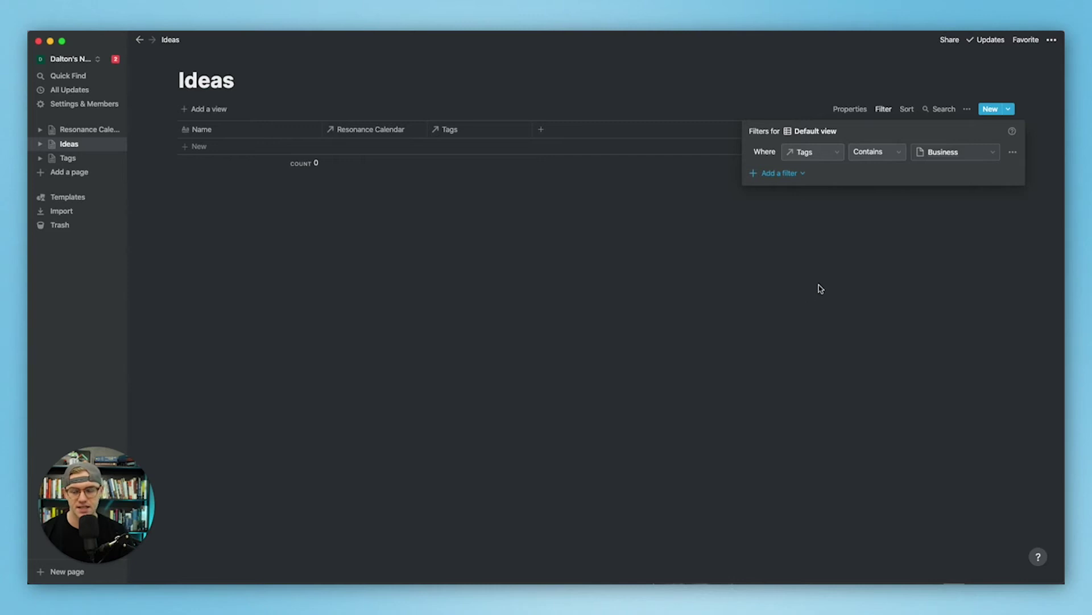
click(839, 237)
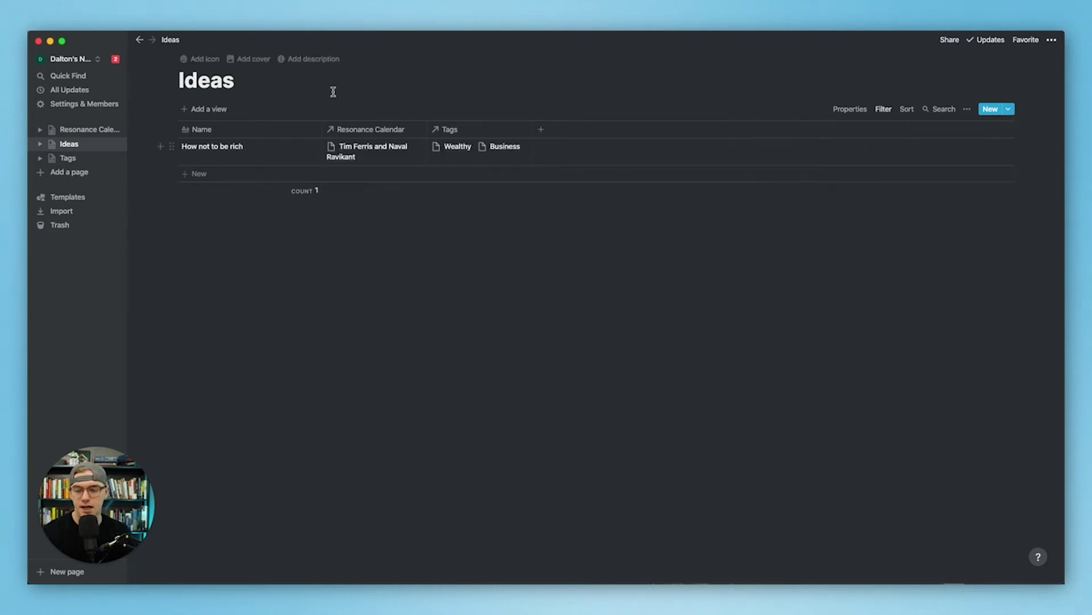
click(233, 173)
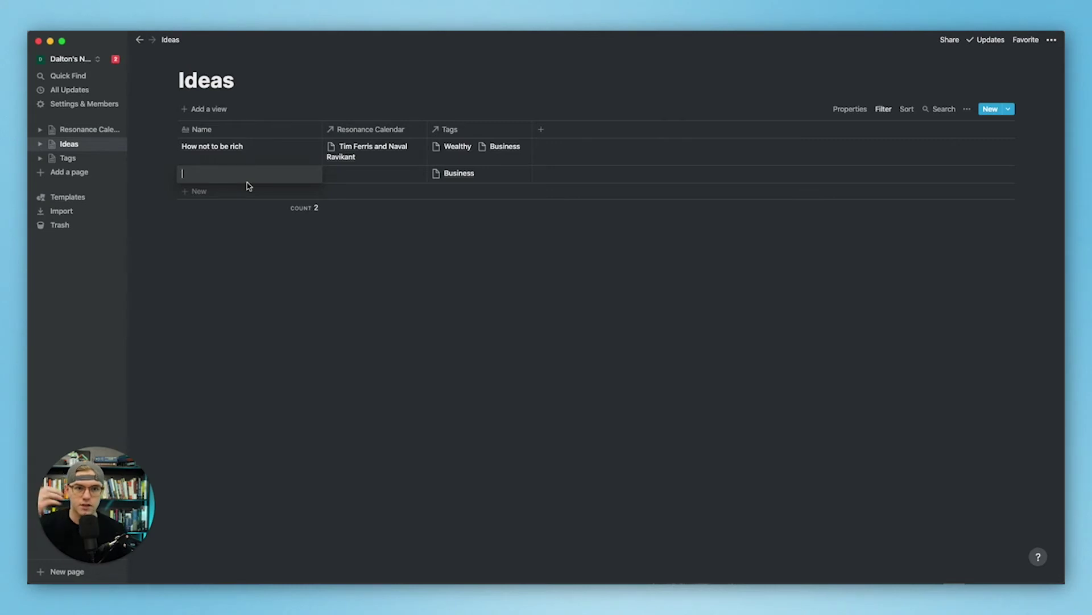
- Name the new idea 'Social science is not actual science' and link it to the podcast entry
text(So)
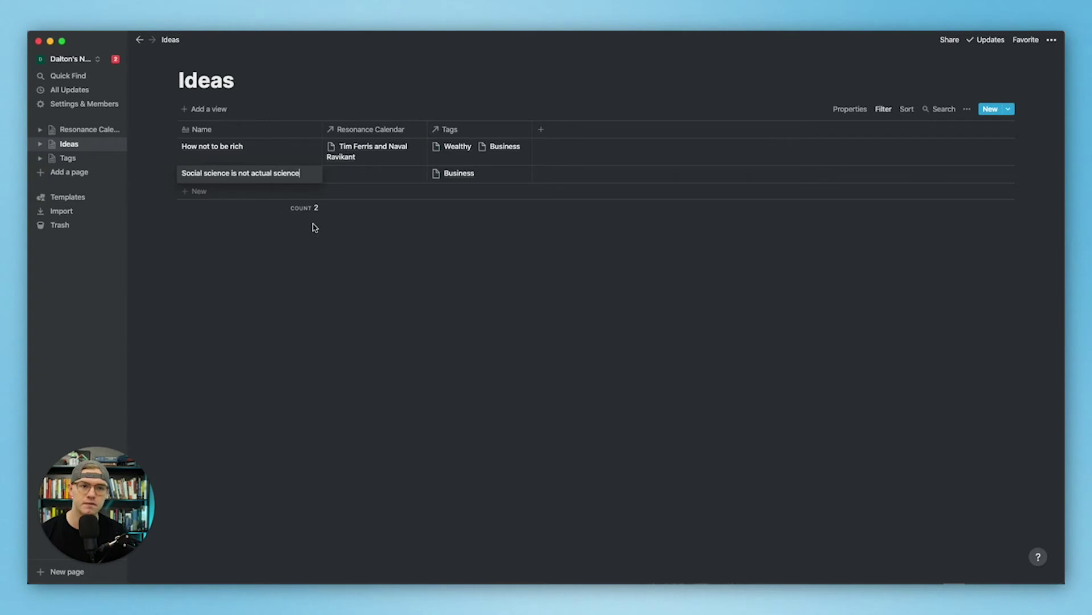
click(358, 175)
click(381, 213)
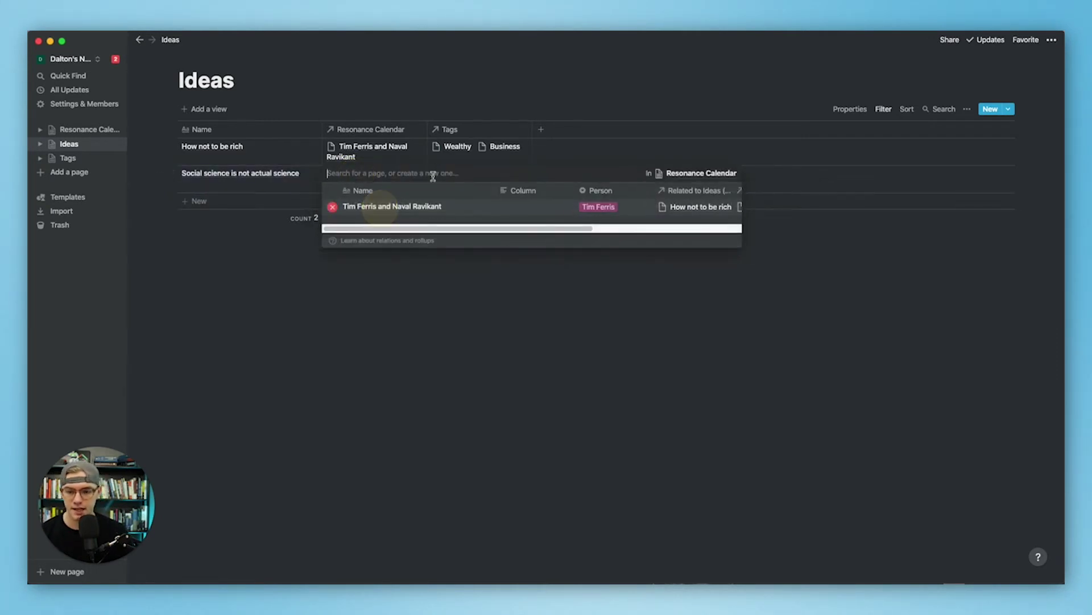
click(555, 312)
- Remove the Business tag from the new idea and delete the Tags filter
click(485, 182)
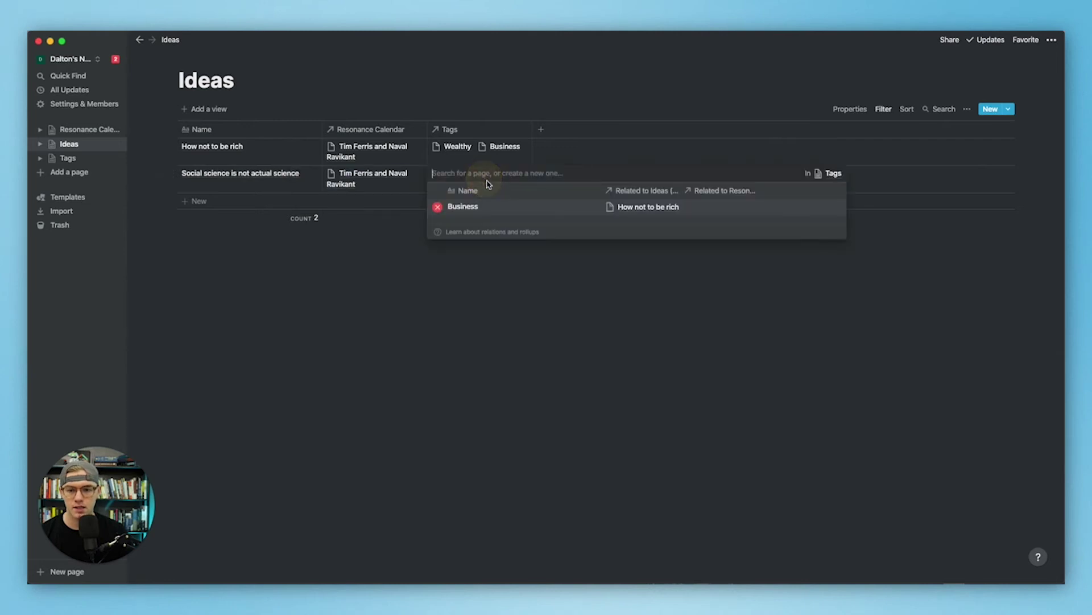
click(438, 207)
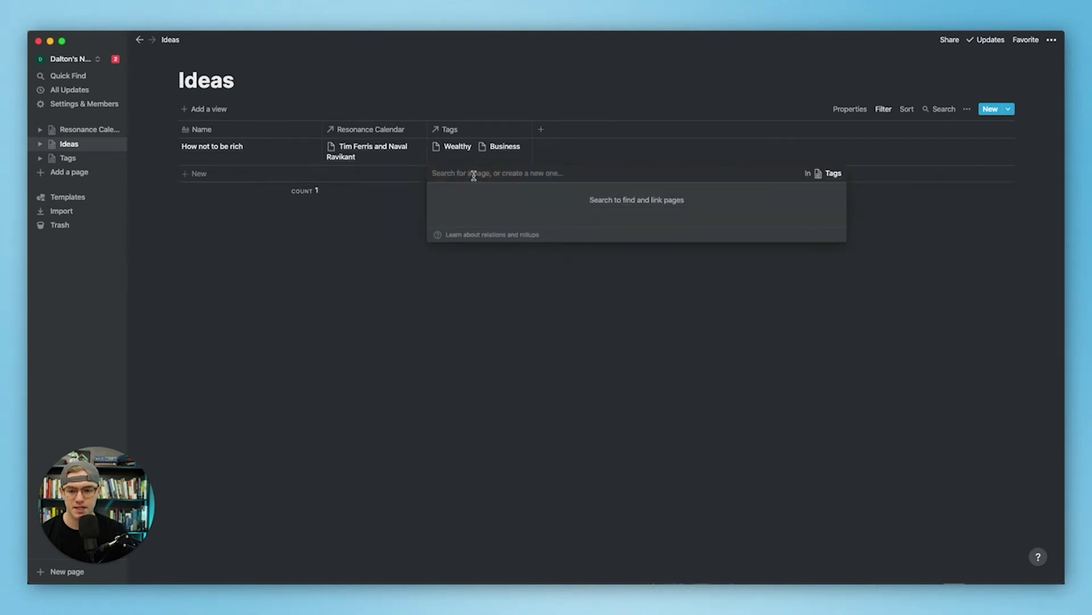
click(383, 239)
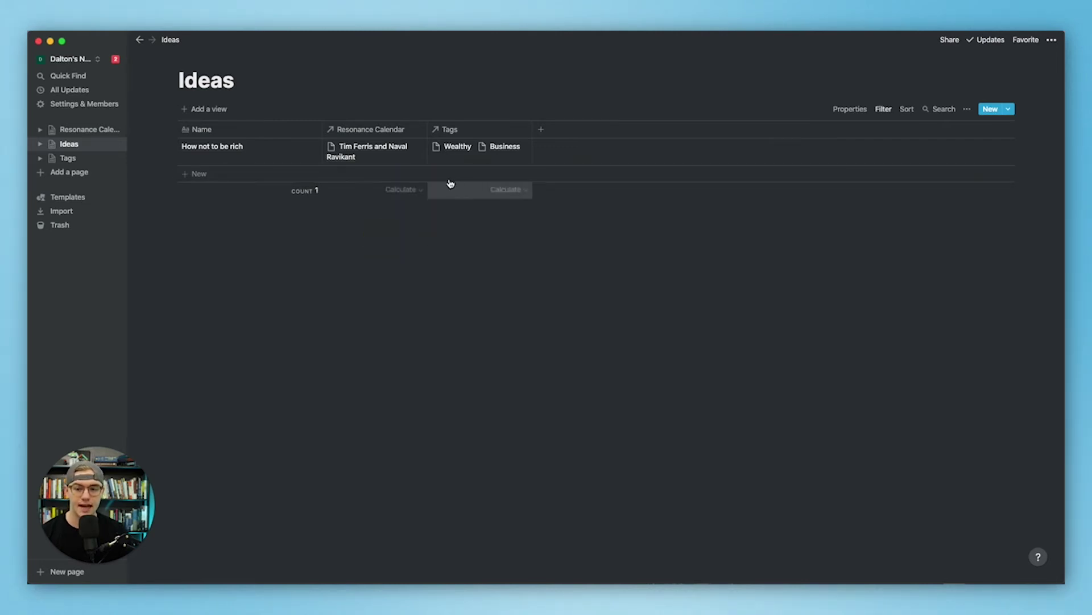
click(883, 109)
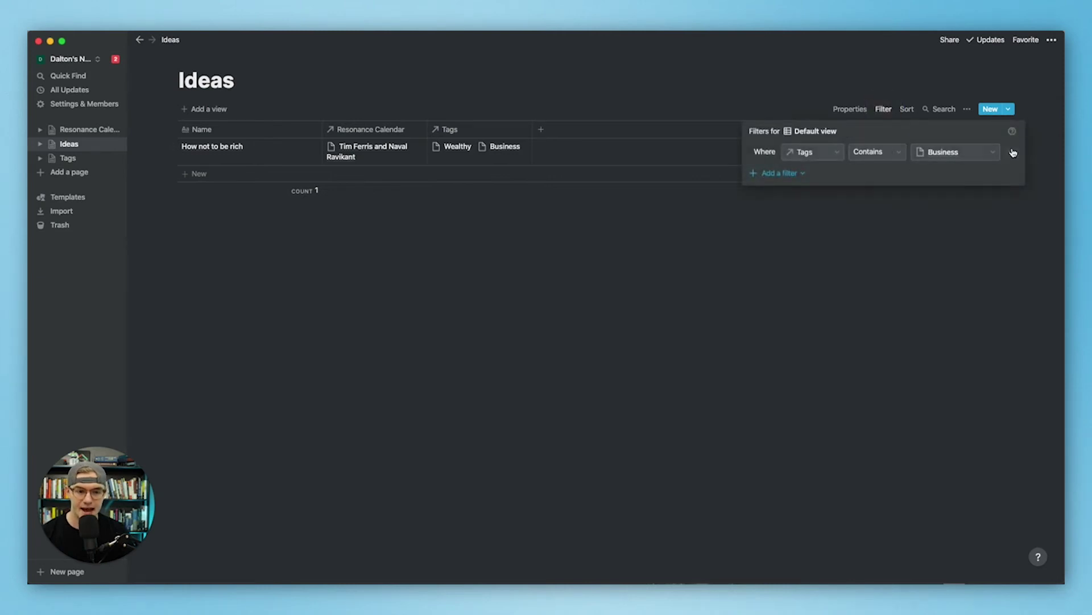
click(1013, 151)
click(1013, 172)
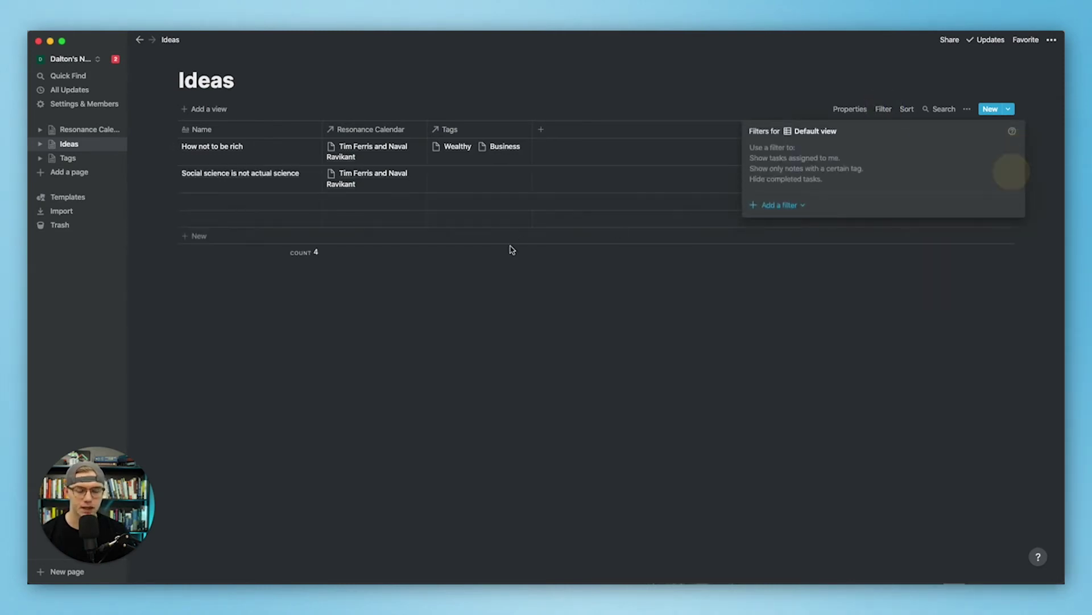
click(492, 285)
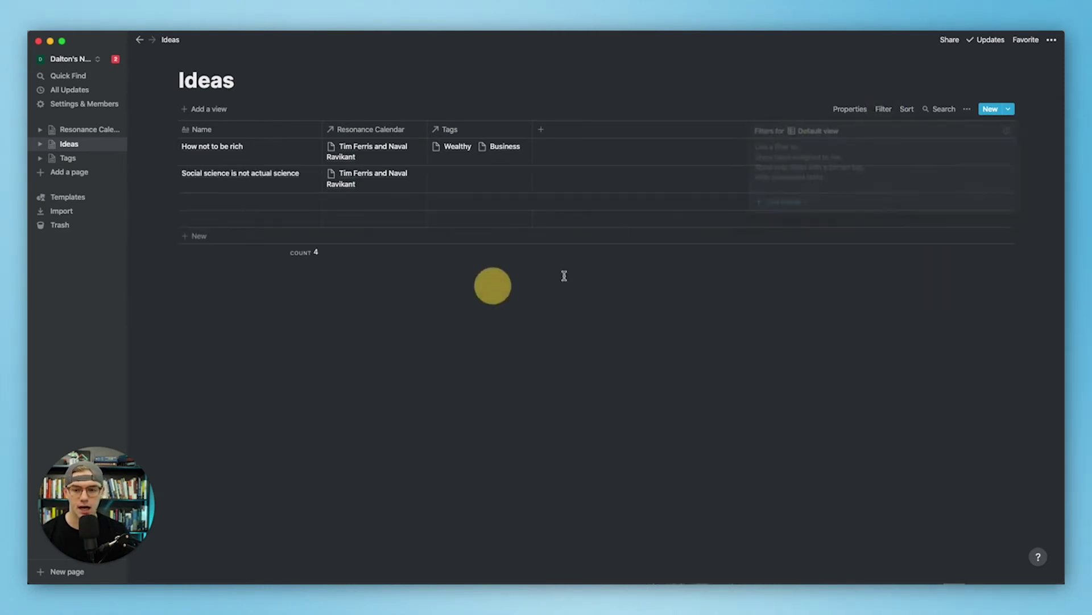
- Tag the idea with Life Advice and a newly created Science tag
click(462, 183)
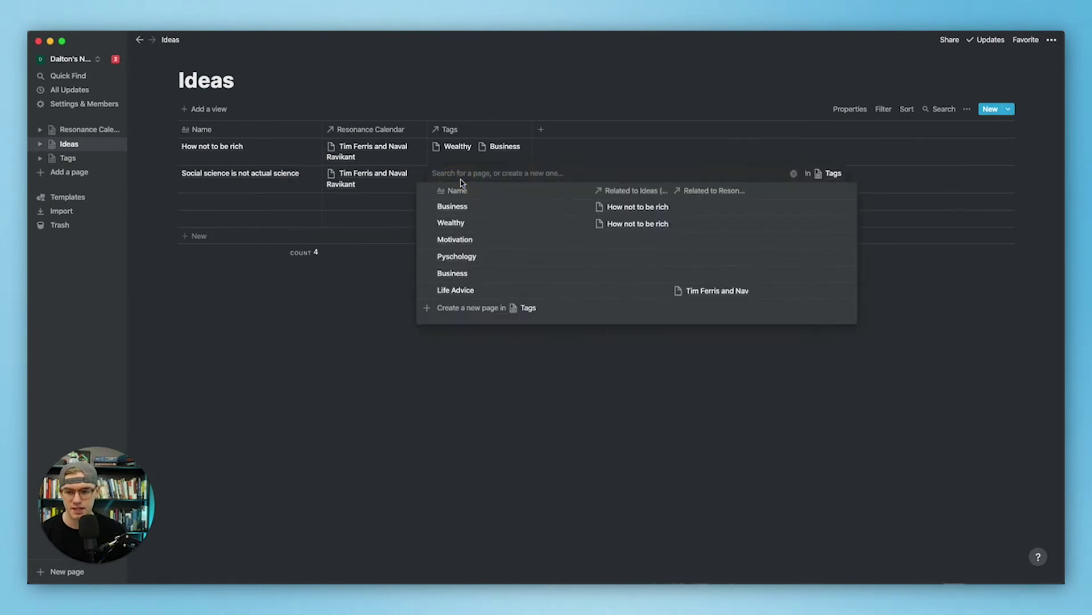
click(472, 290)
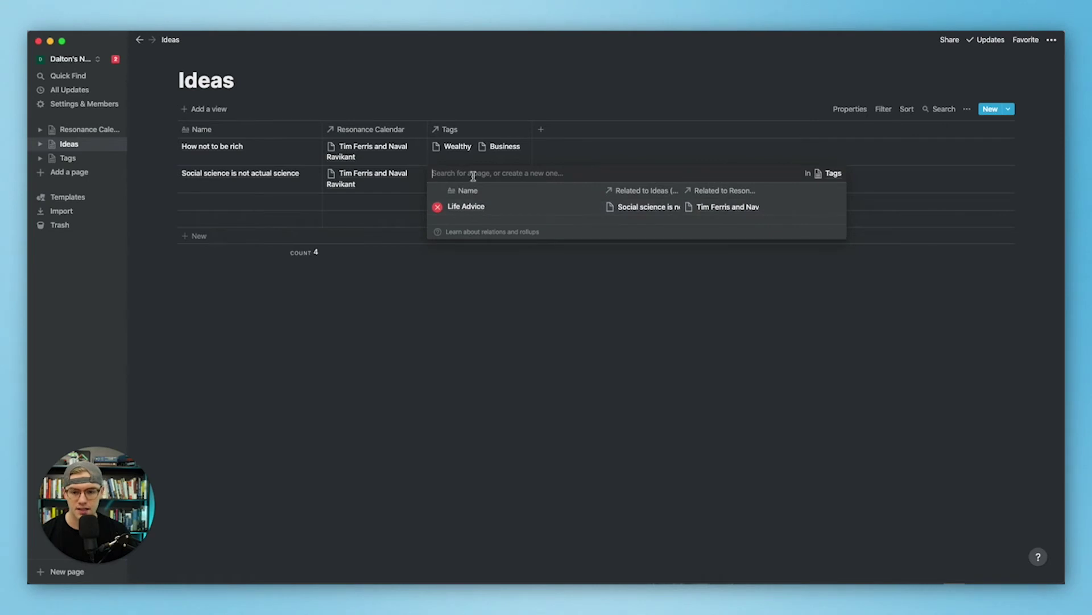
text(Science)
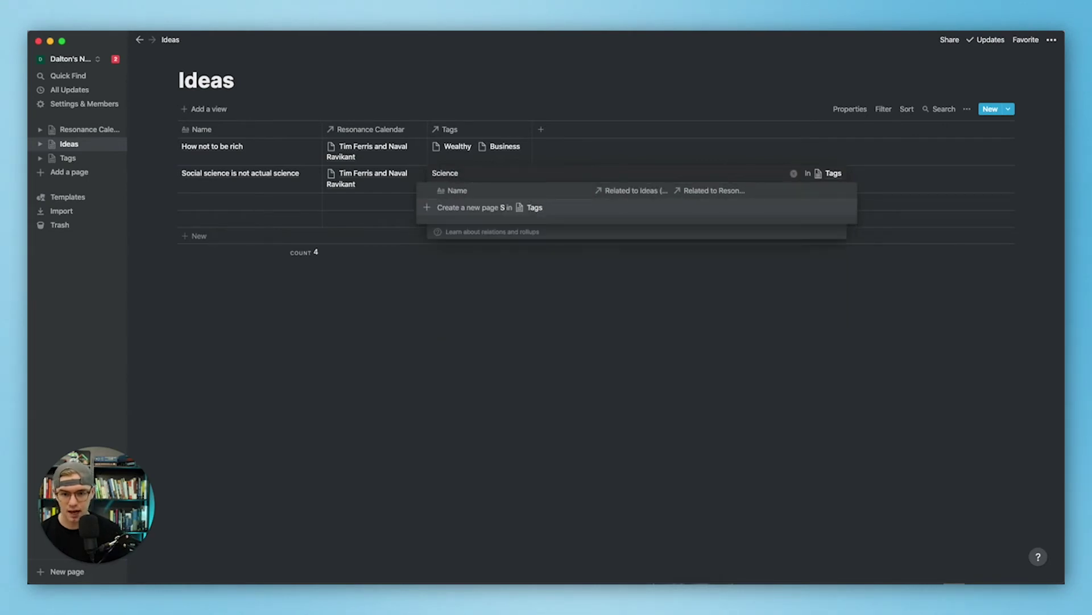
click(484, 208)
click(563, 356)
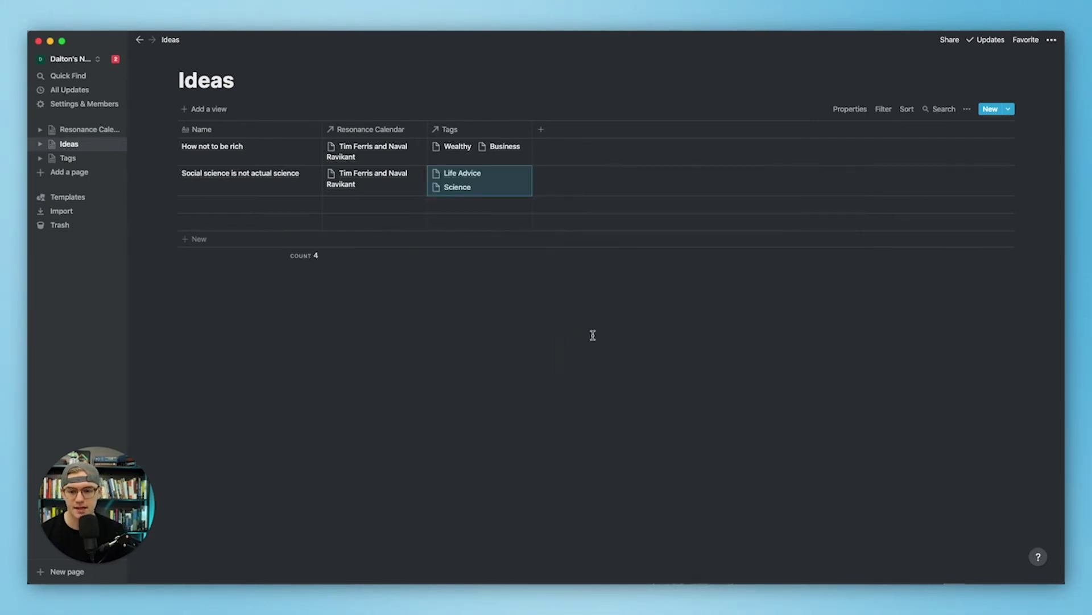
click(894, 114)
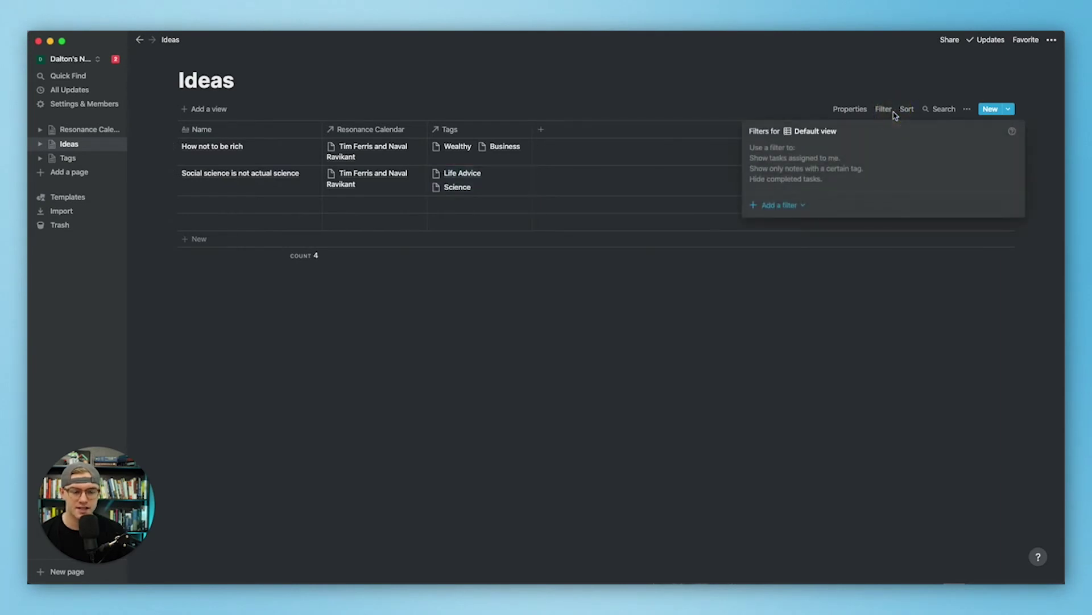
click(796, 206)
click(799, 224)
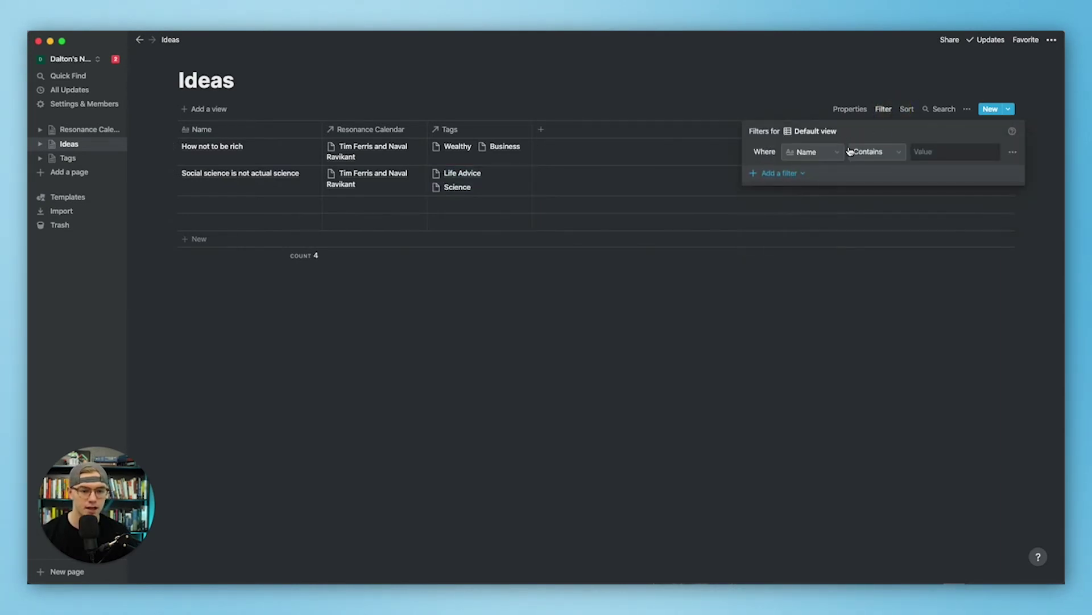
click(813, 152)
click(806, 196)
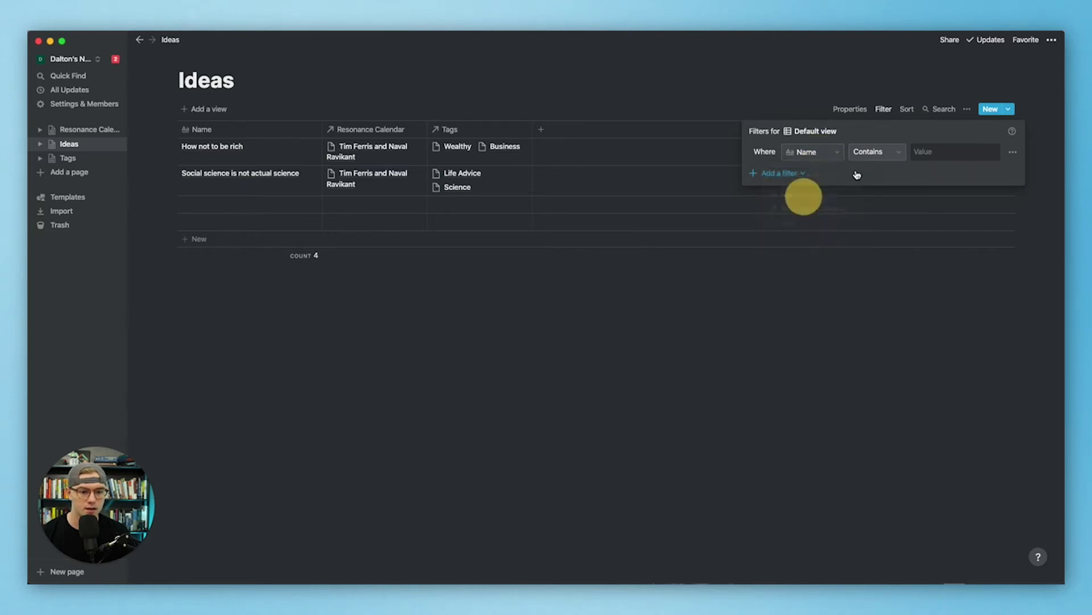
click(825, 152)
click(808, 227)
click(954, 152)
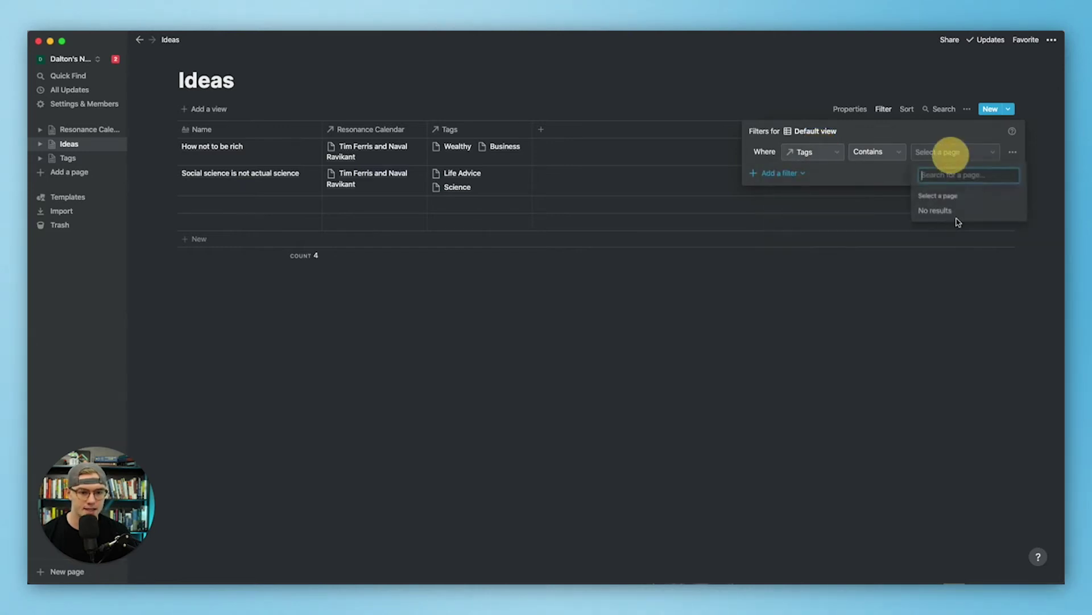
click(961, 269)
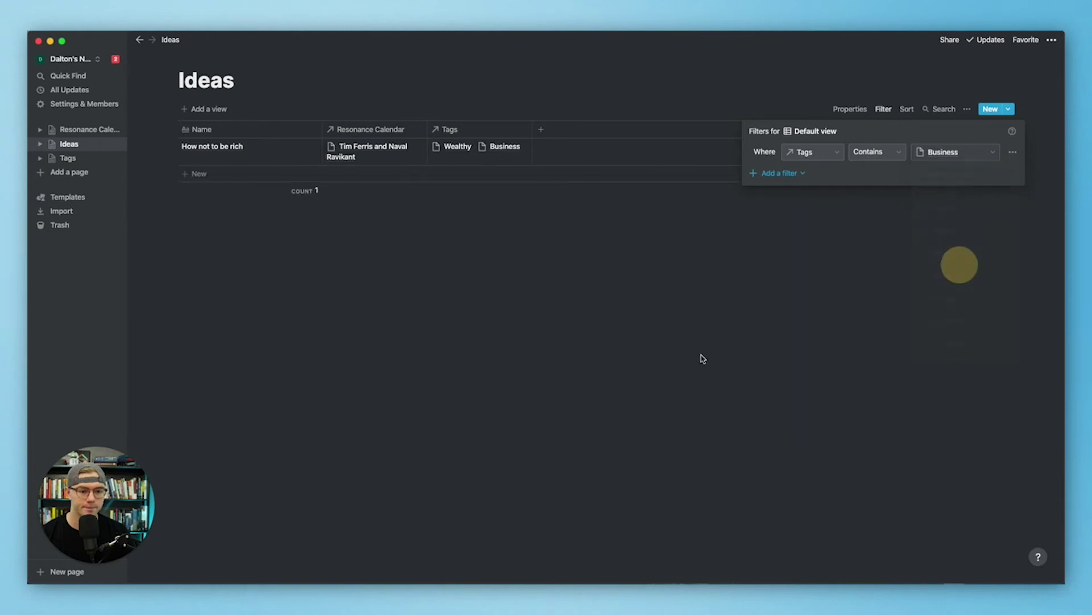
click(676, 344)
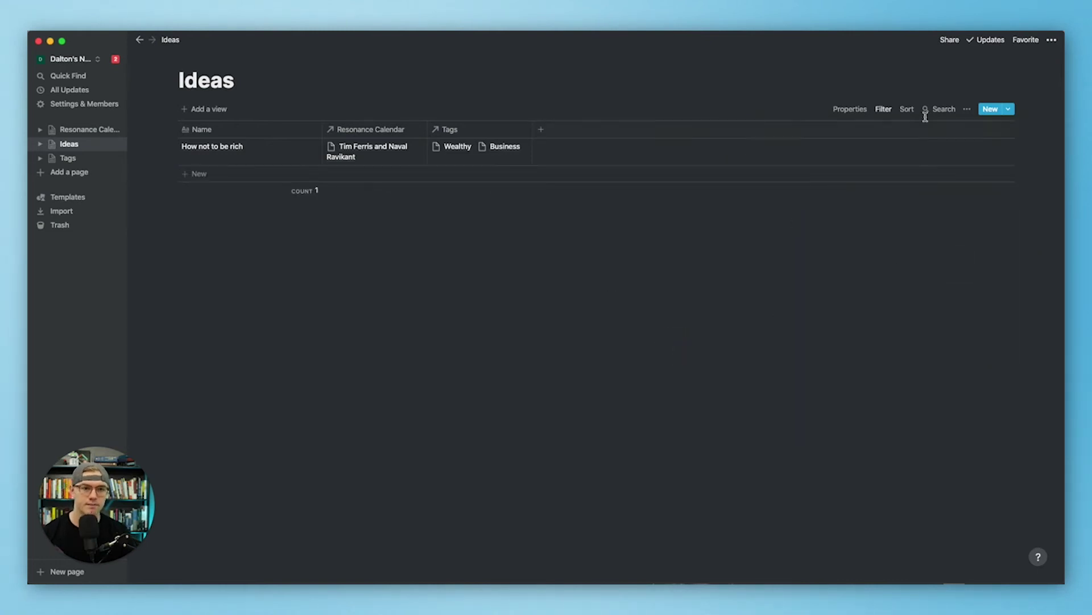
click(883, 109)
click(1013, 153)
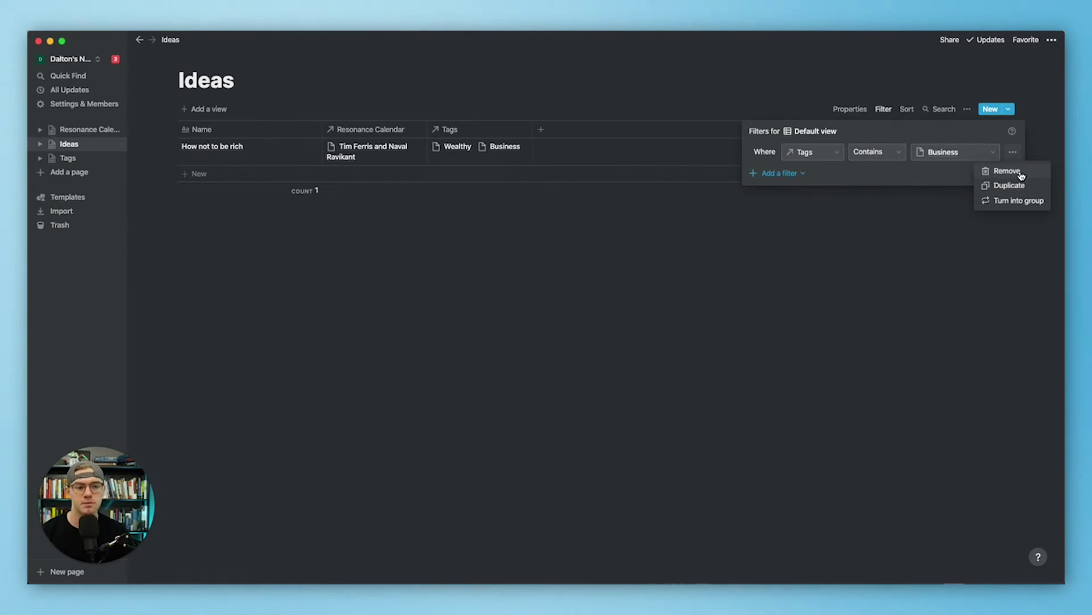
click(996, 171)
click(818, 280)
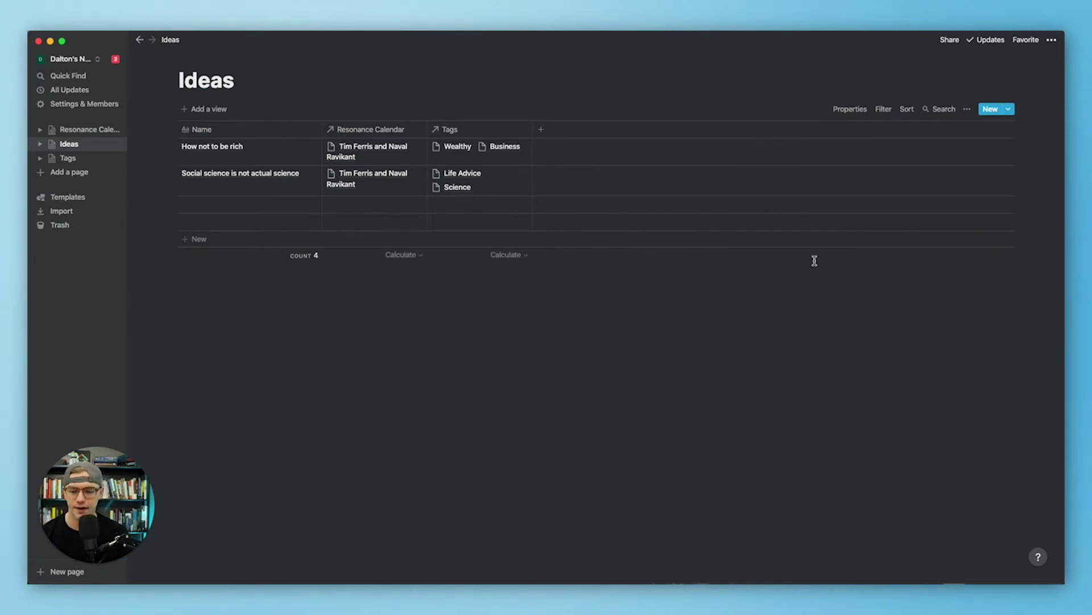
- Return to the Resonance Calendar table and delete its empty Column property
click(71, 133)
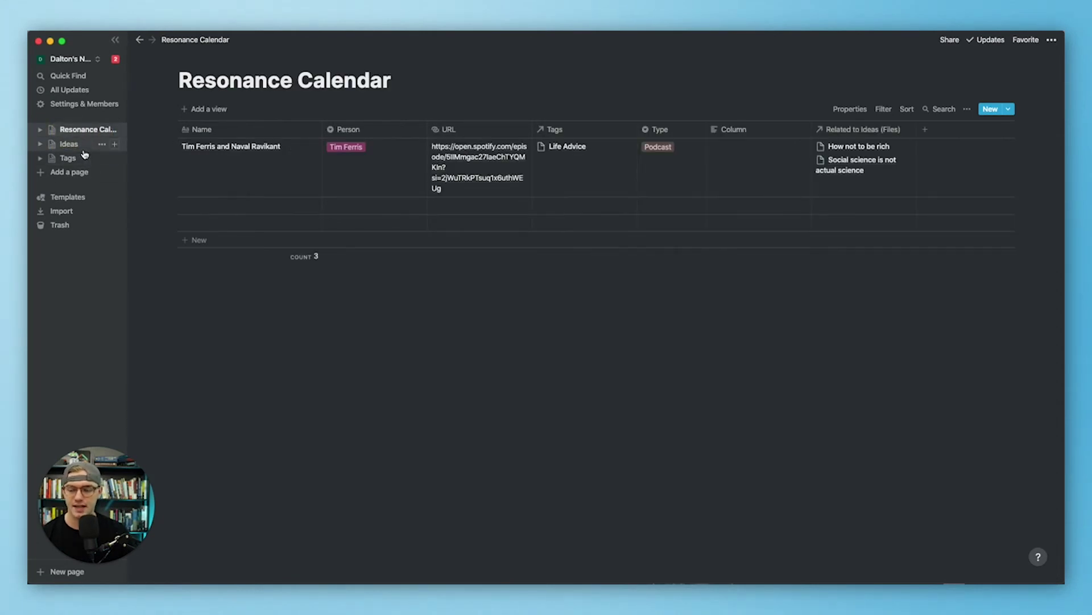
click(69, 144)
click(68, 157)
click(81, 128)
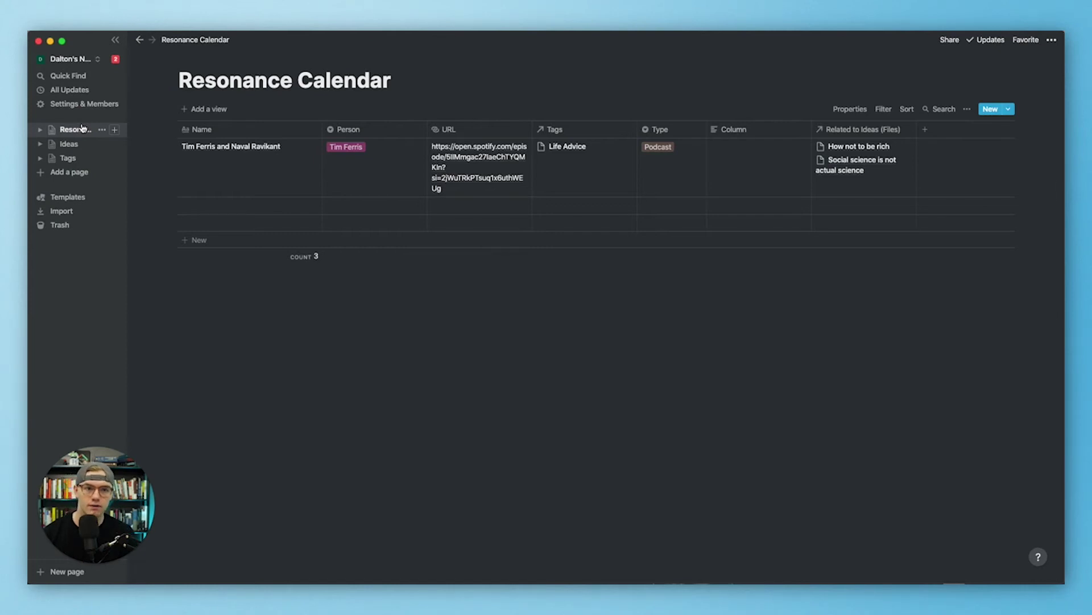
click(729, 130)
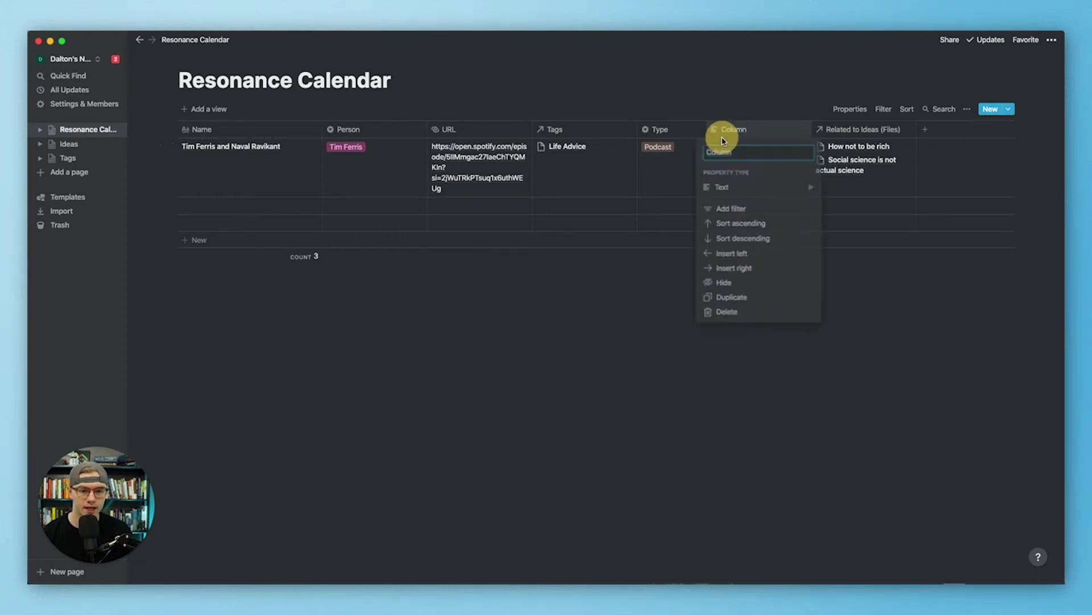
click(727, 311)
click(597, 319)
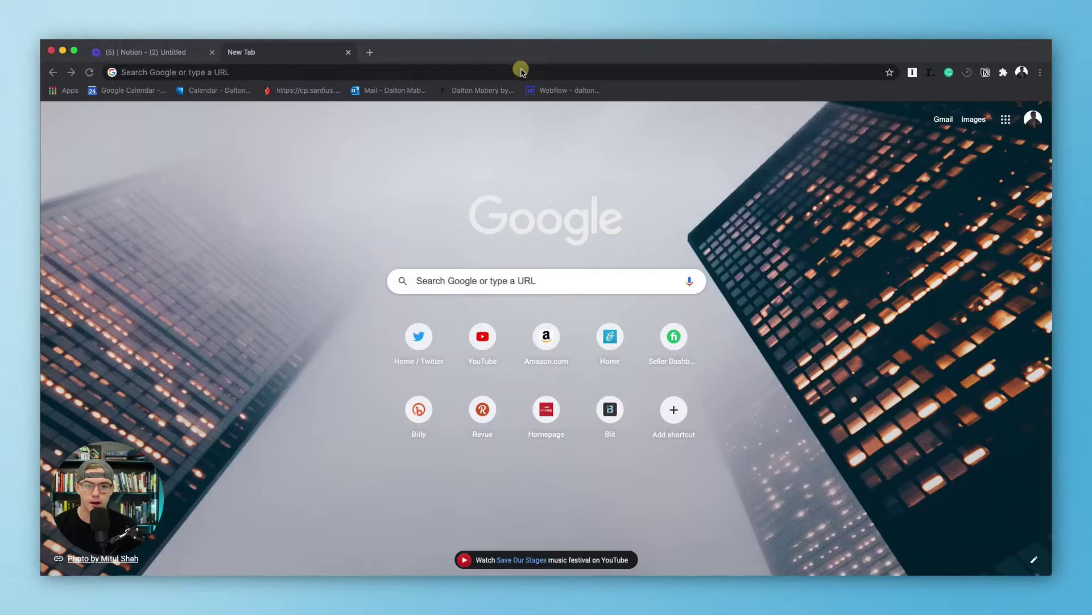
- Search for 'notion web' and open the Notion Web Clipper Web Store page
click(520, 70)
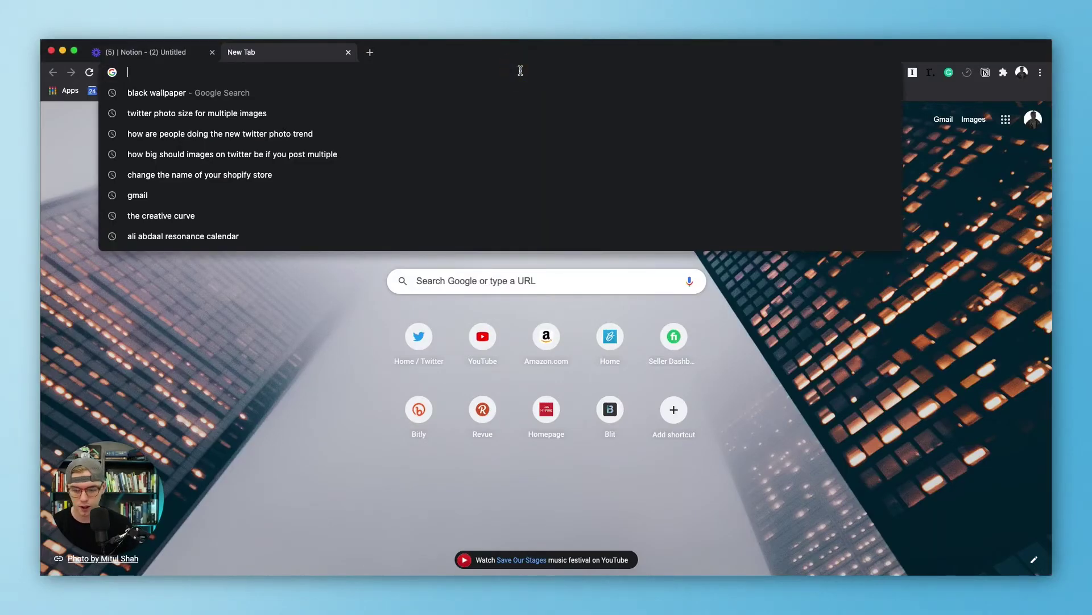
text(notion web)
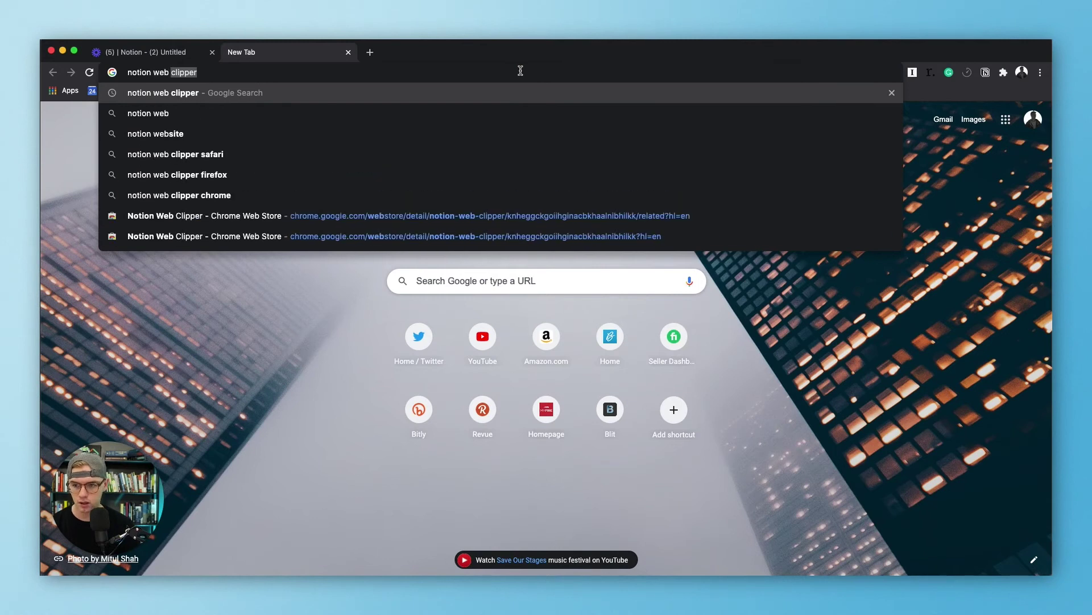
key(Return)
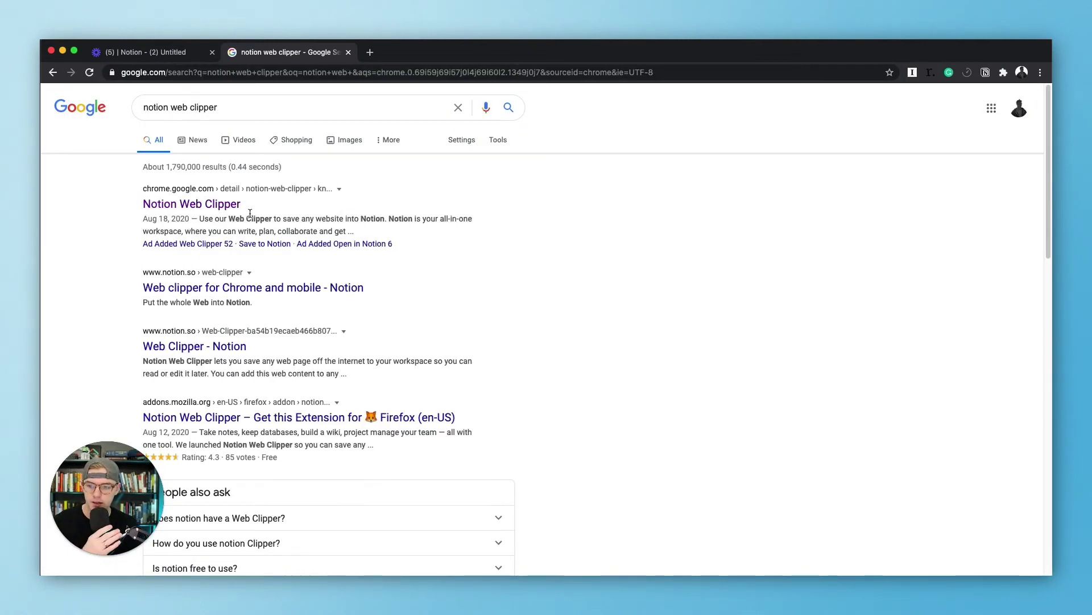
click(231, 206)
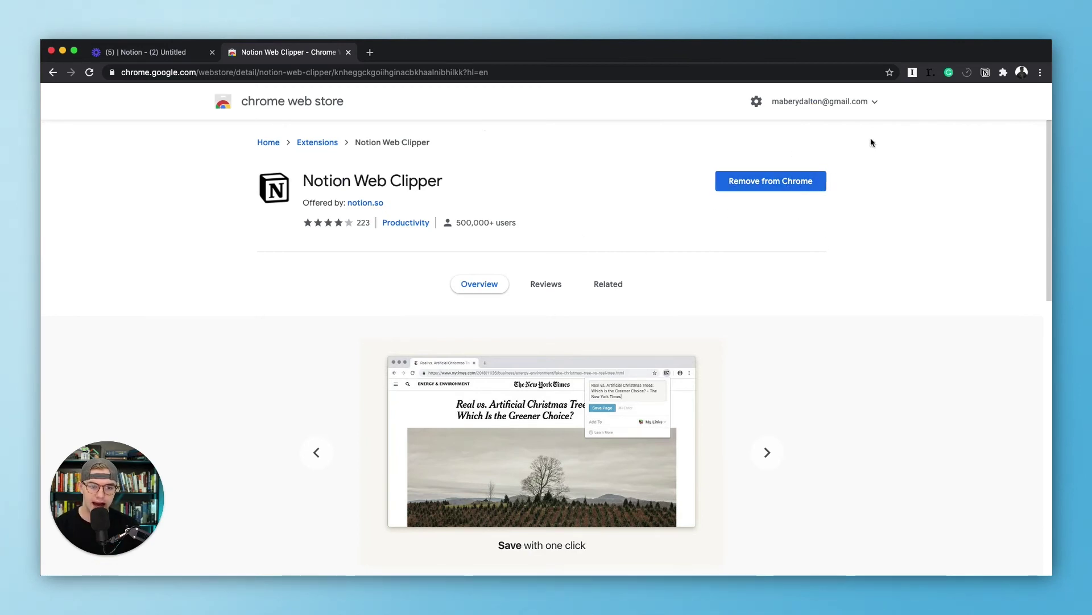
- Check the Extensions menu to confirm Notion Web Clipper is installed and pinned
click(1004, 73)
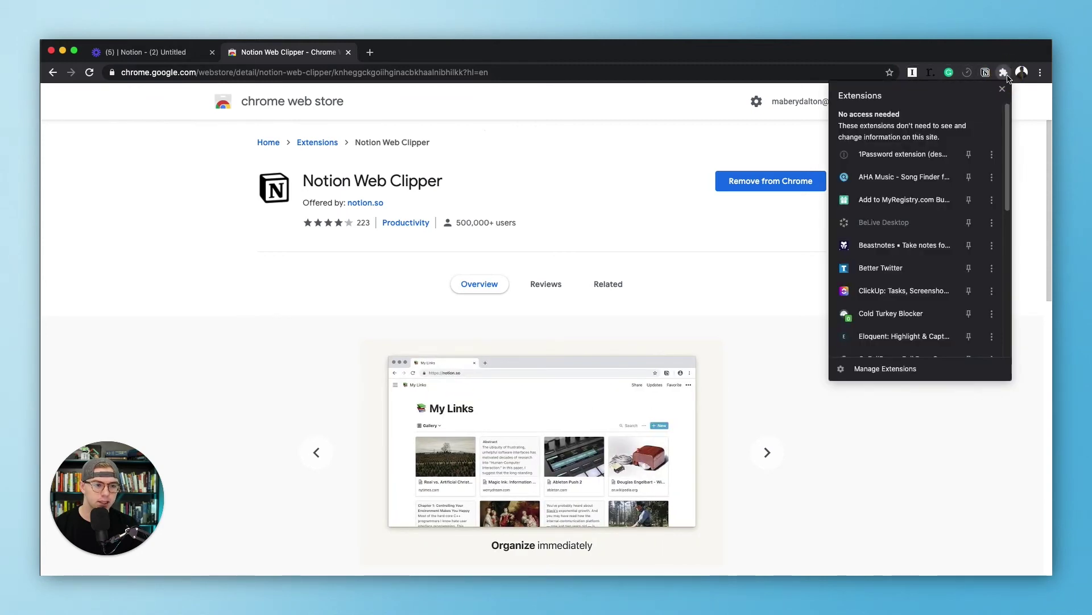
drag(1007, 117, 1012, 217)
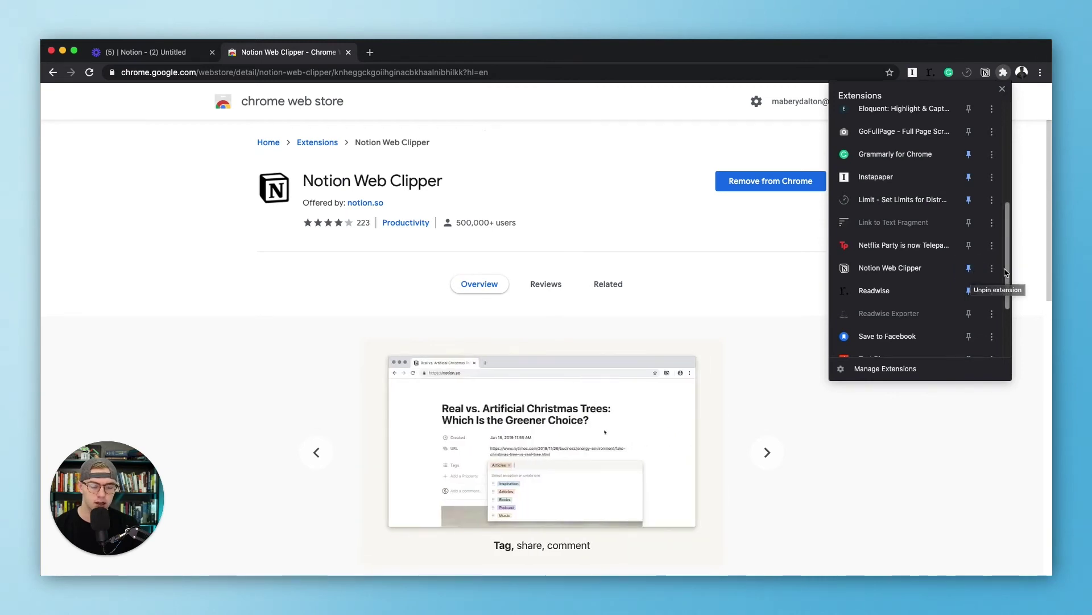
click(917, 447)
click(352, 70)
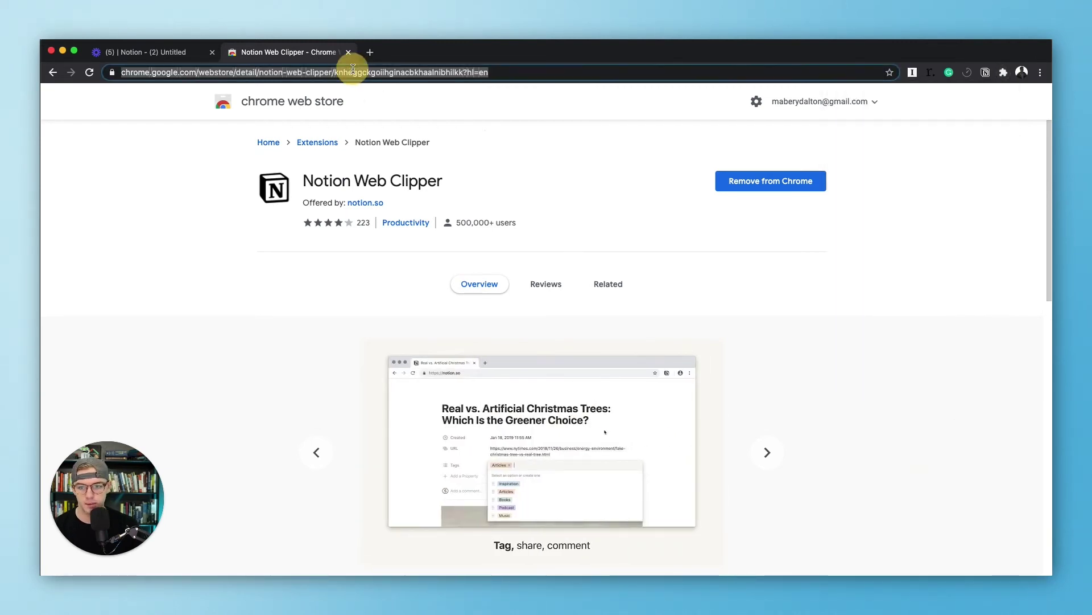
- Open the fs.blog article 'Insensitivity To Base Rates: An Introduction' from the 'farna' suggestion and skim it
text(mediu)
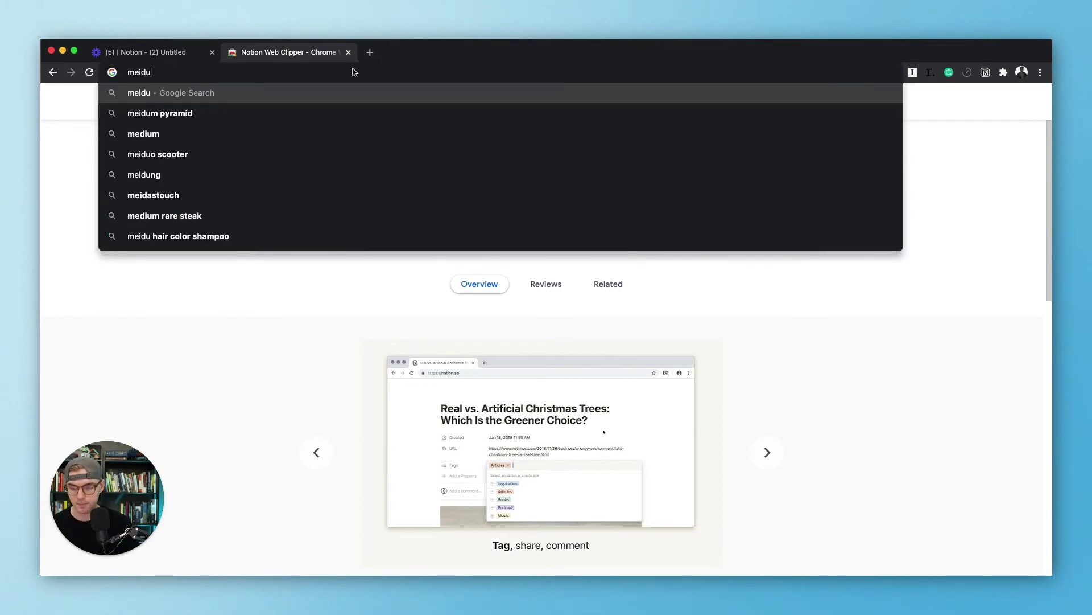
key(BackSpace)
key(BackSpace)
key(BackSpace)
key(BackSpace)
key(BackSpace)
text(farna)
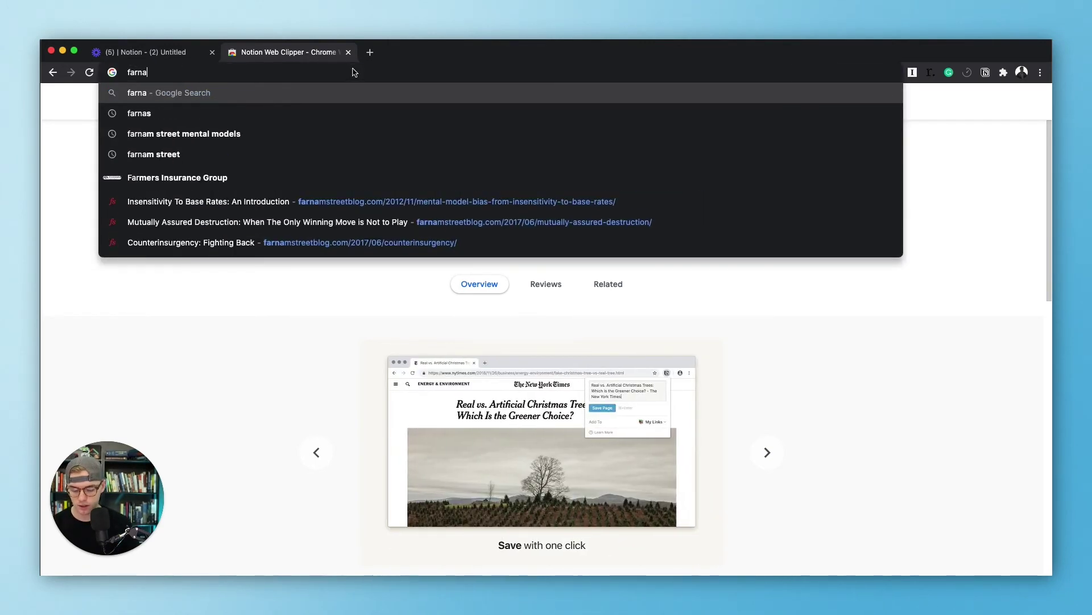
click(302, 195)
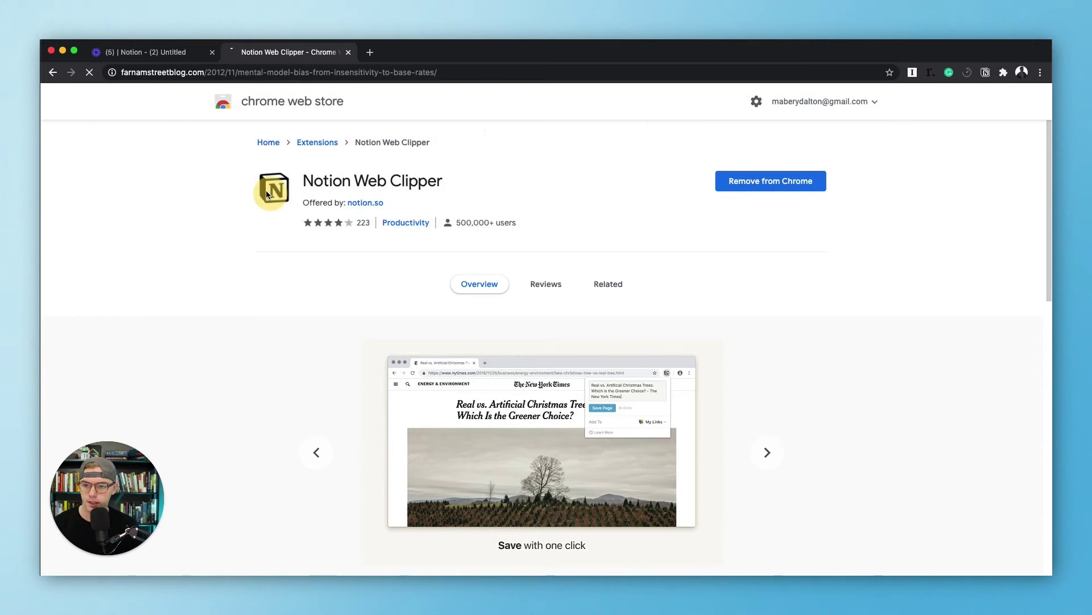
scroll(472, 253, down, 20)
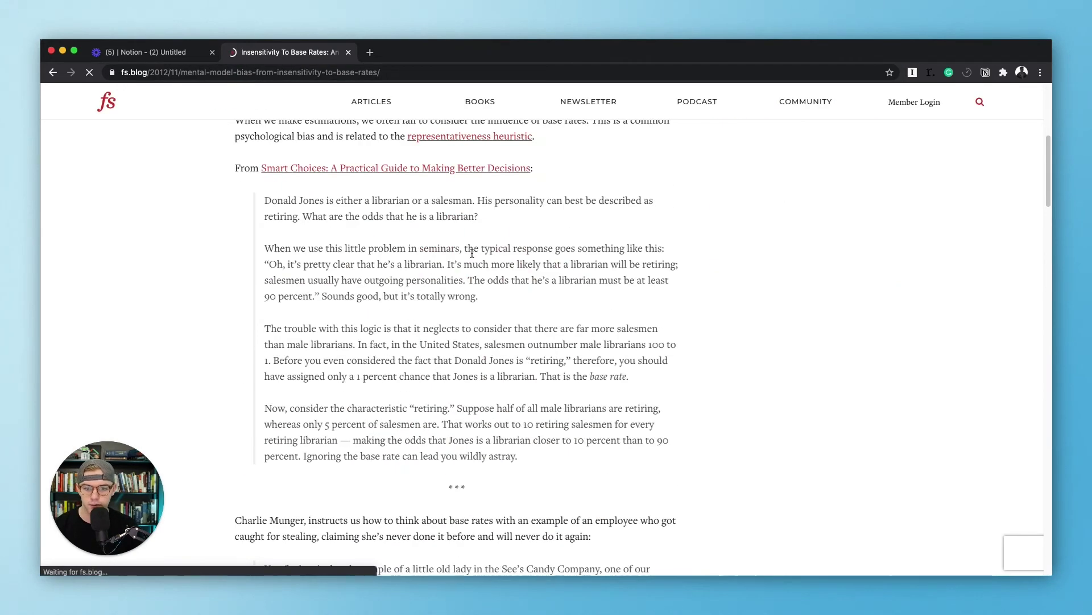
scroll(472, 253, down, 5)
scroll(471, 253, up, 20)
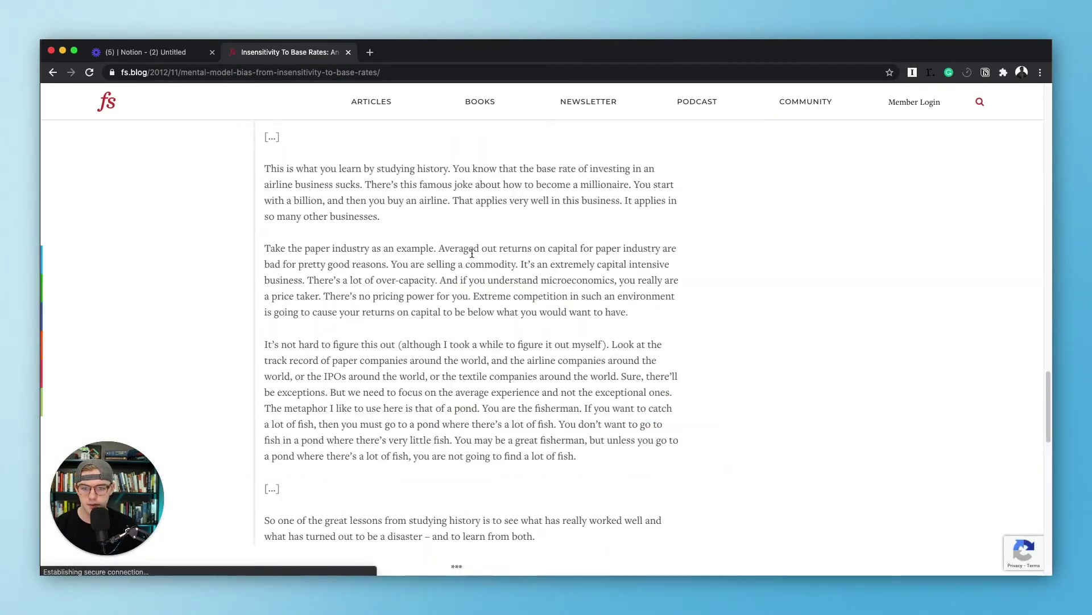
scroll(471, 257, up, 3)
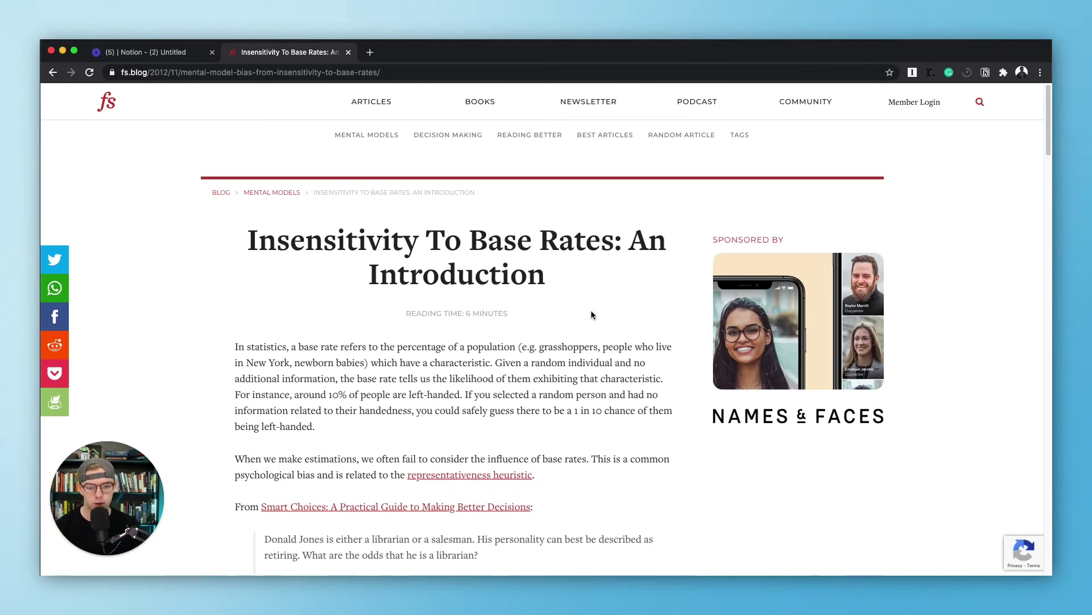
- Clip the article with Notion Web Clipper into the workspace's Resonance Calendar database
click(986, 74)
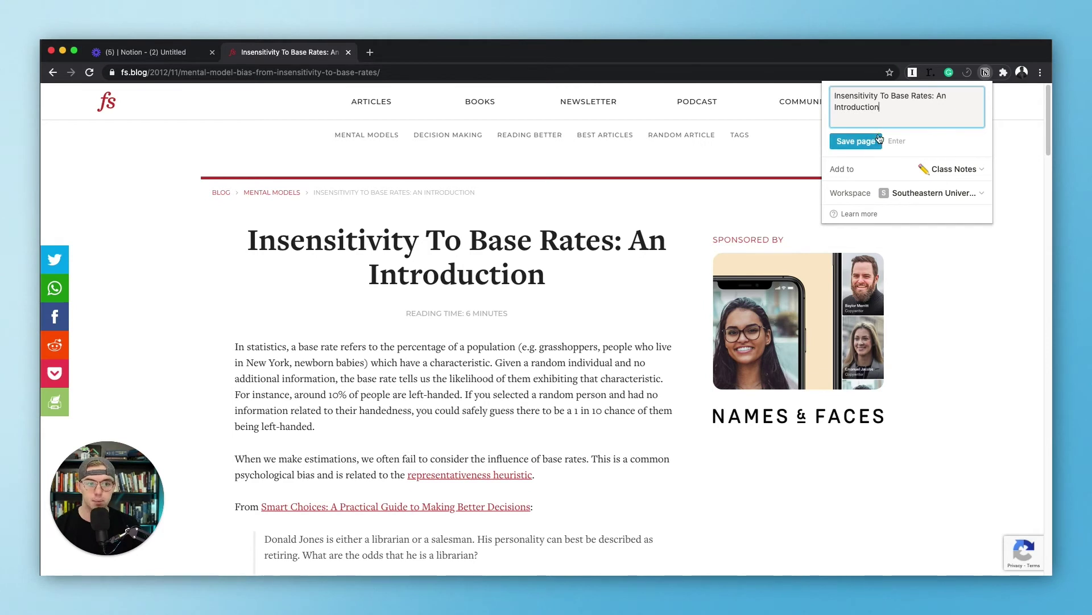
click(951, 194)
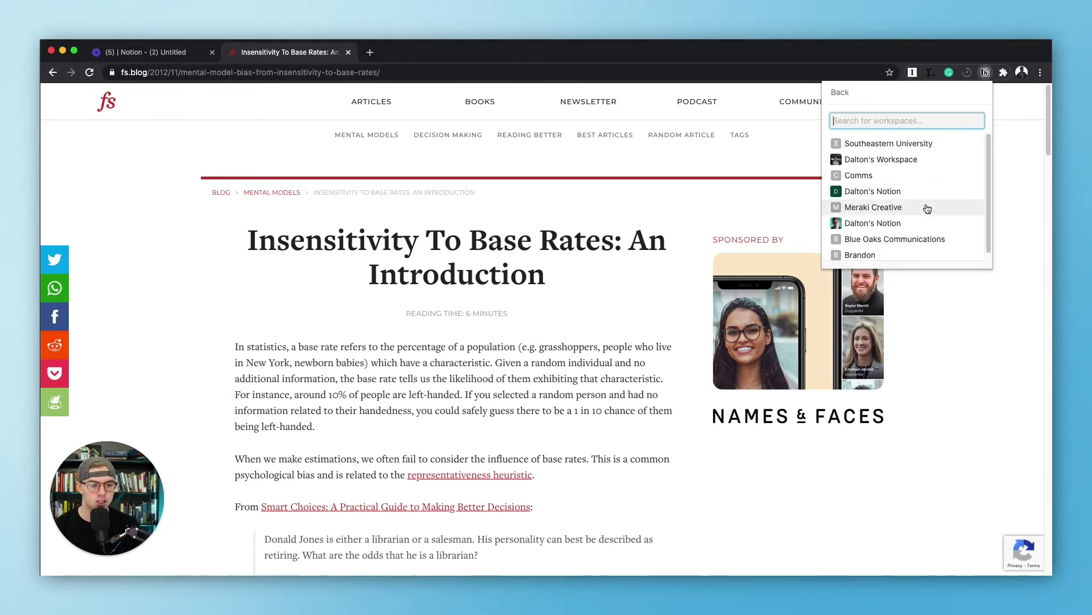
click(905, 191)
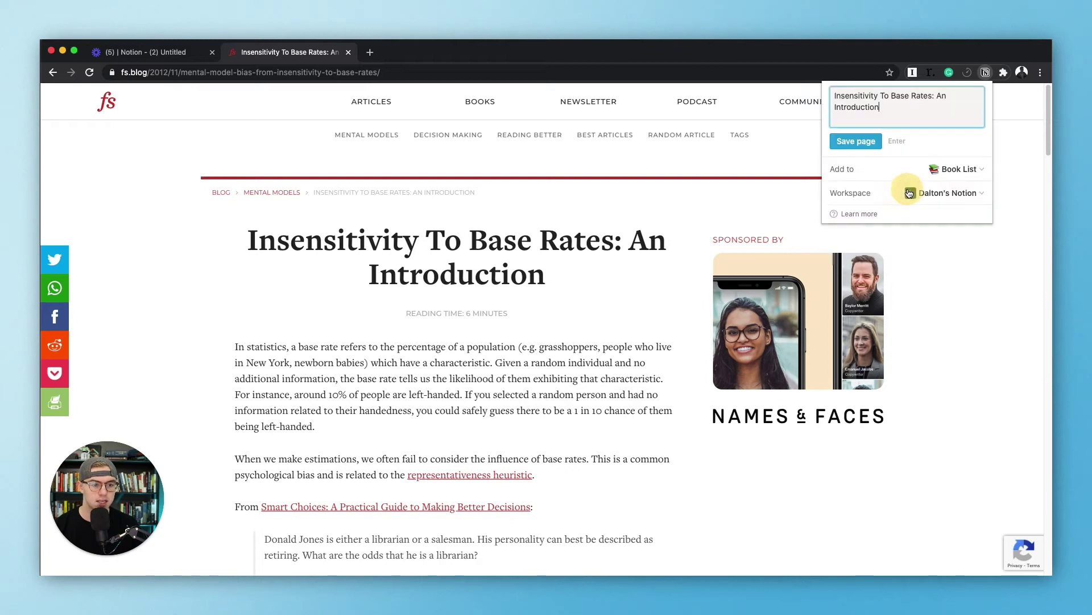
click(965, 203)
click(956, 188)
click(965, 171)
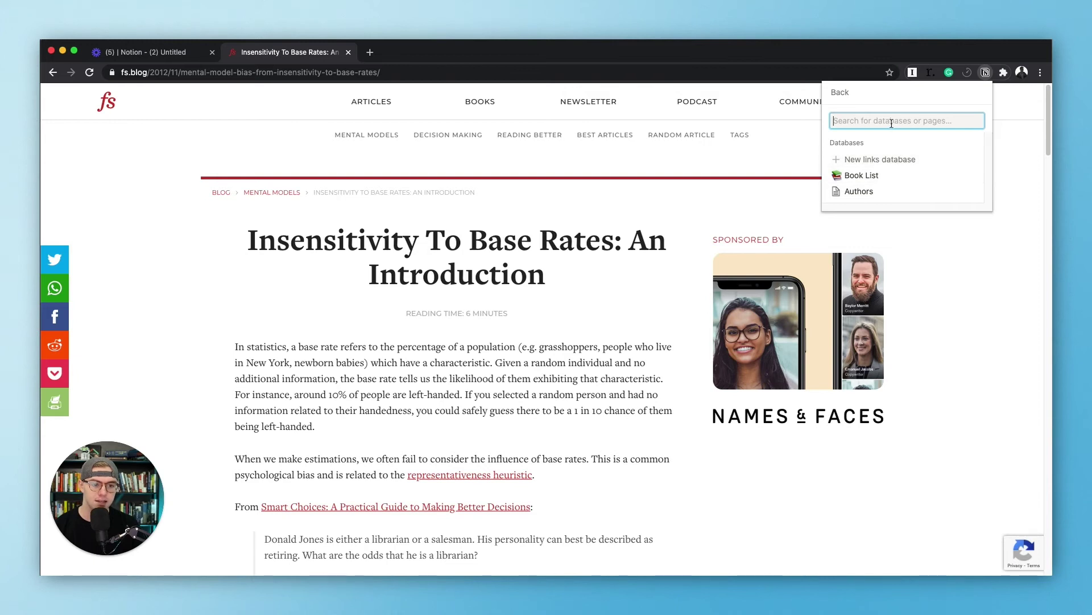
text(Res)
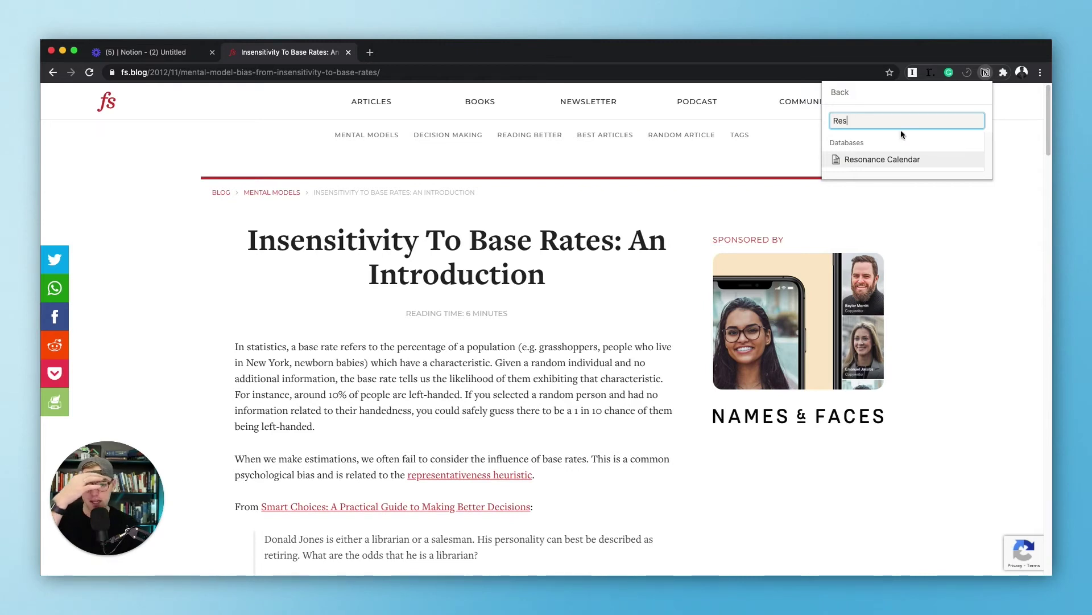
click(897, 159)
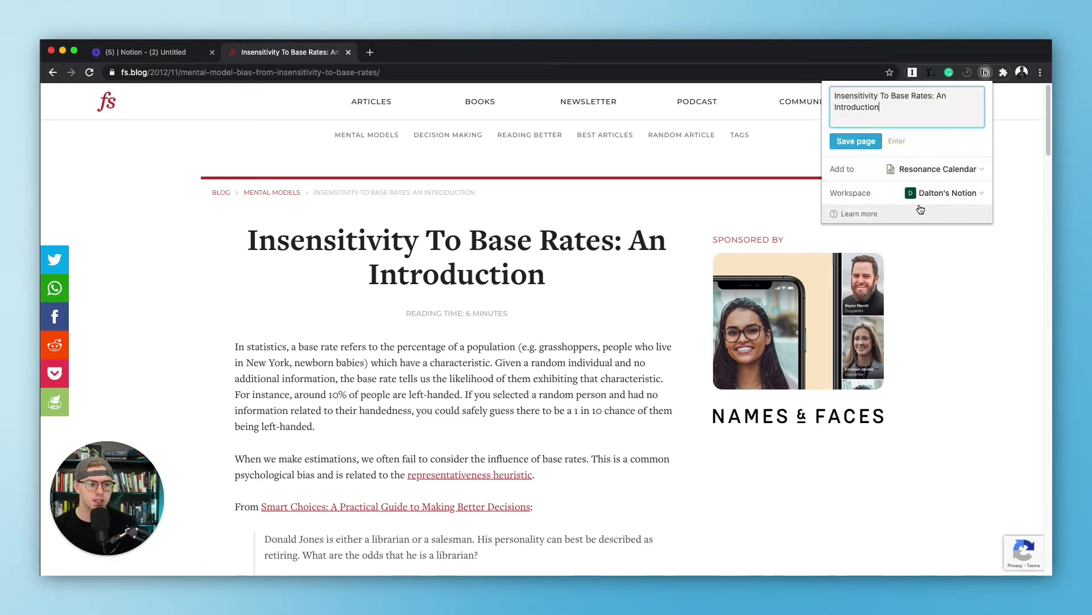
click(862, 145)
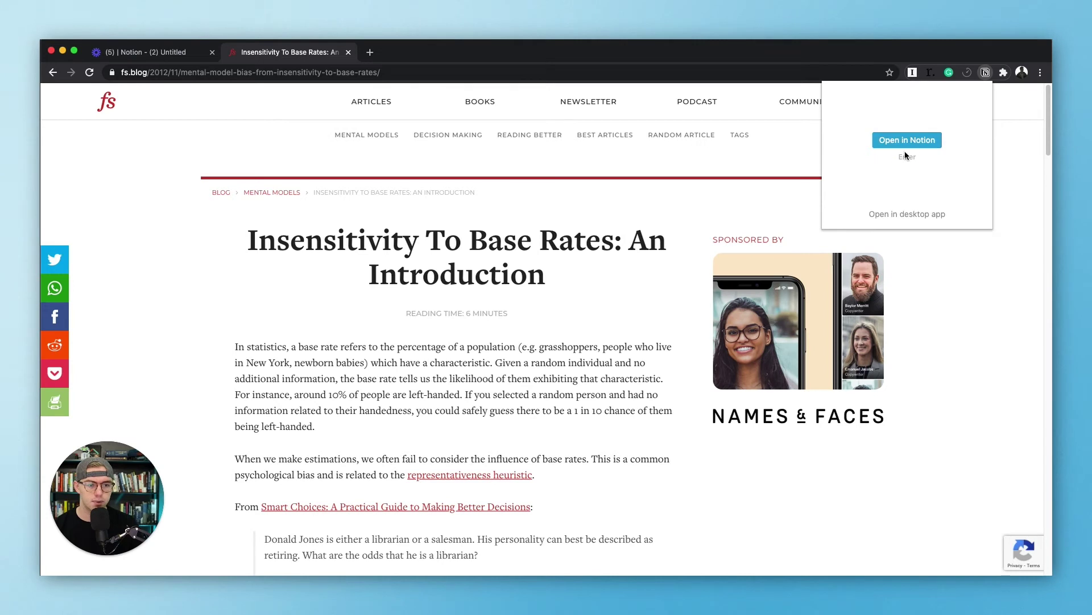
- Give the Insensitivity To Base Rates row the new Person value Farnam Street, then open its page to review
key(Return)
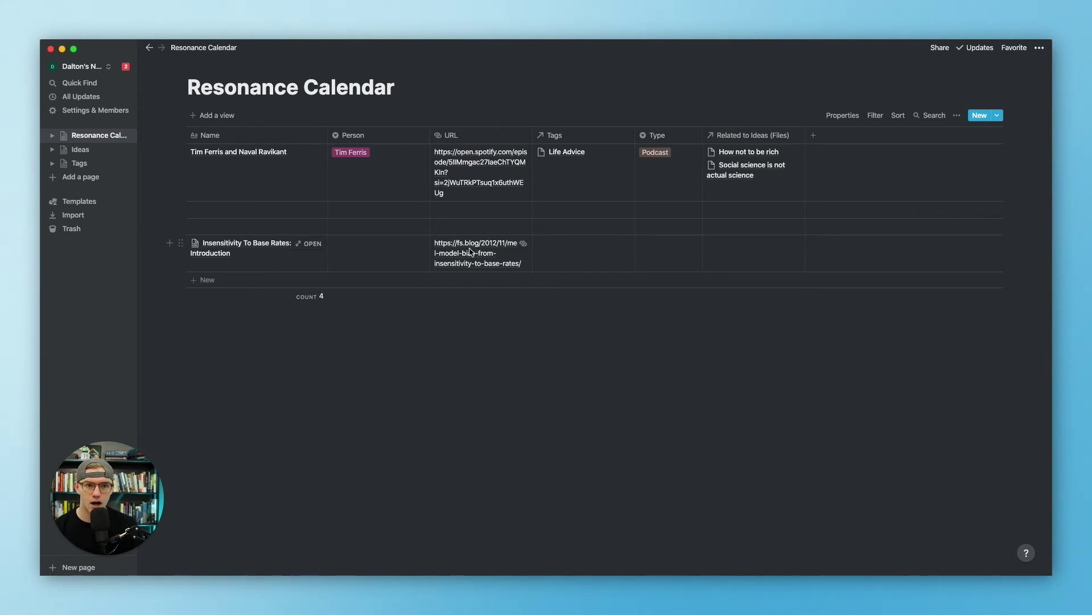
click(361, 254)
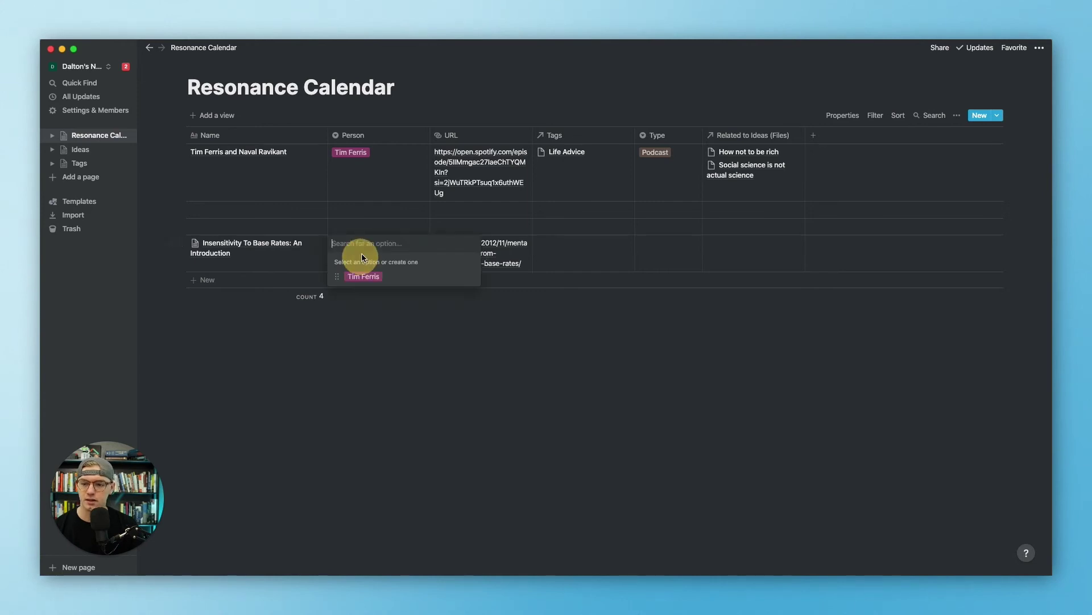
text(Farna)
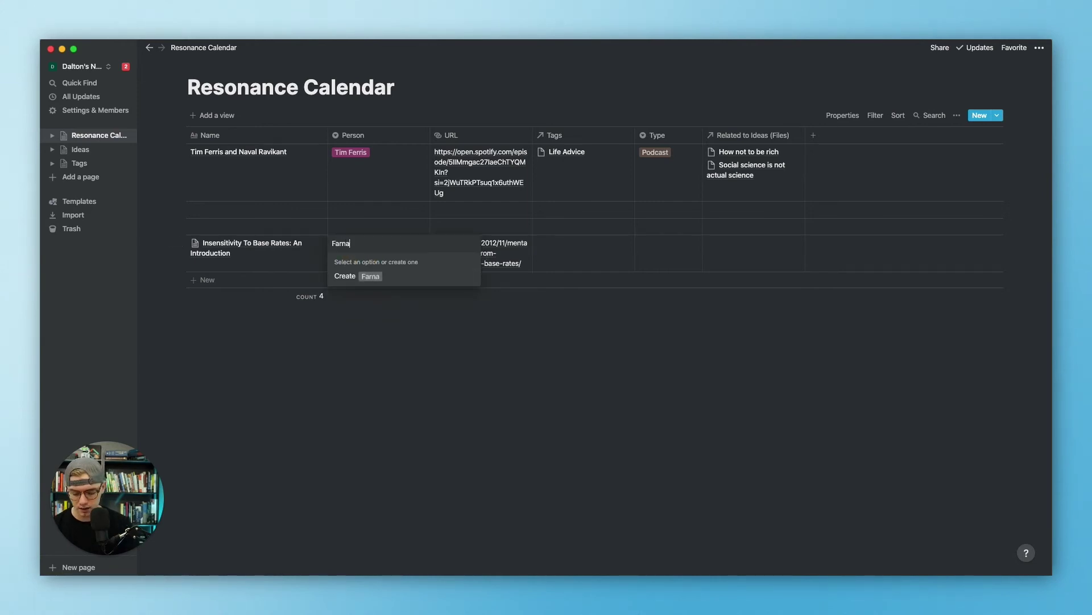
text(m Street)
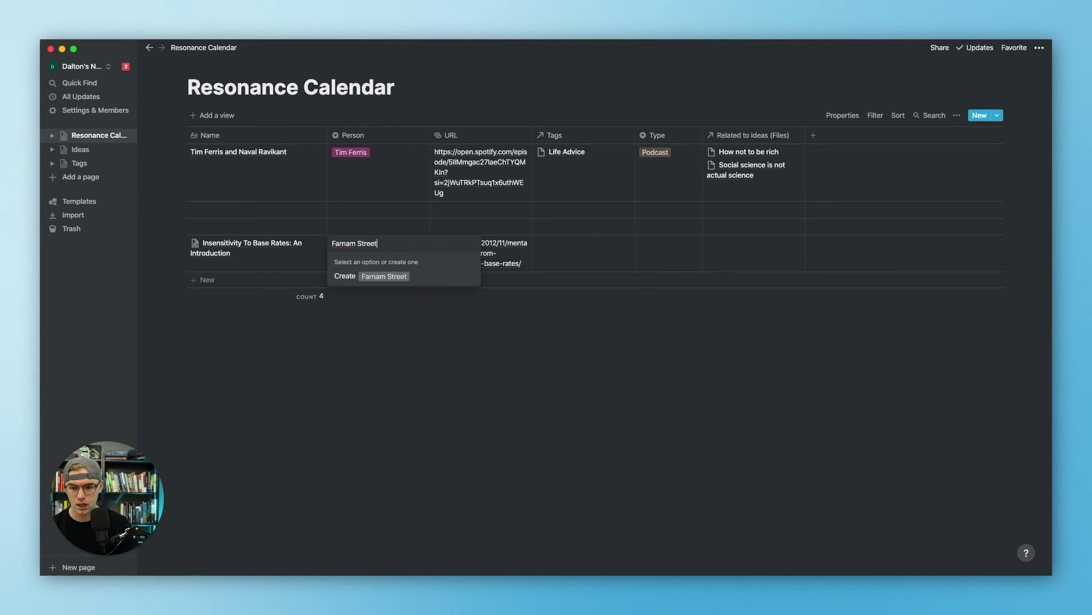
click(415, 276)
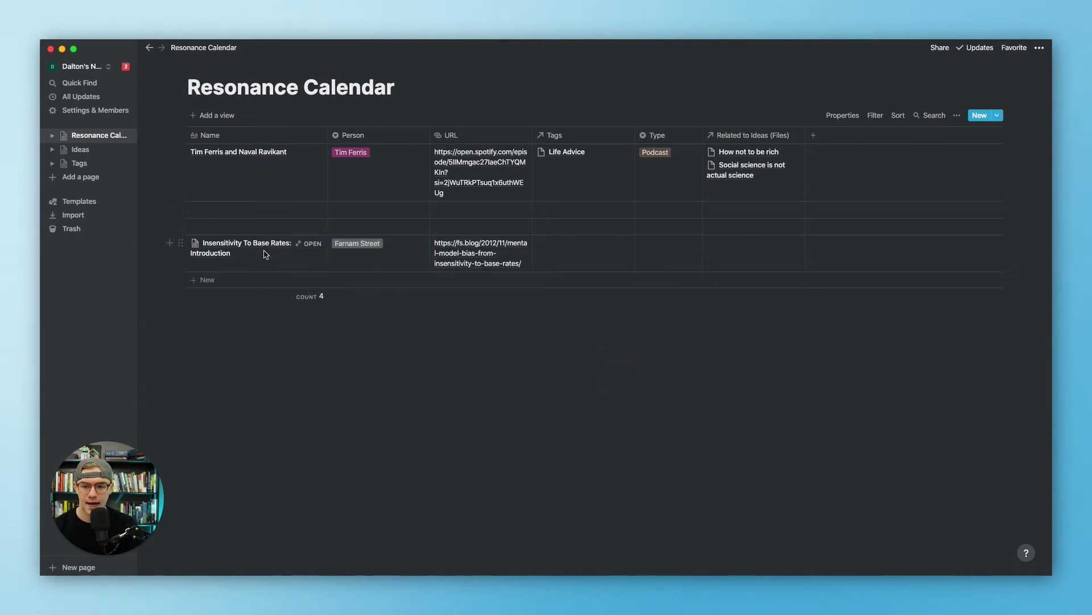
click(309, 243)
scroll(464, 273, down, 5)
scroll(465, 273, down, 15)
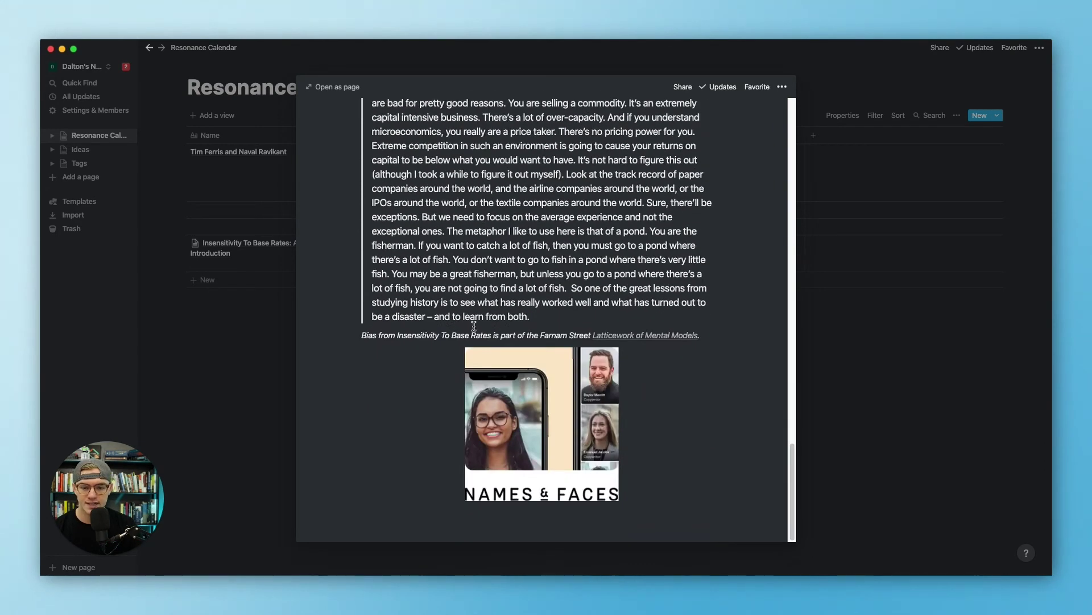
click(458, 355)
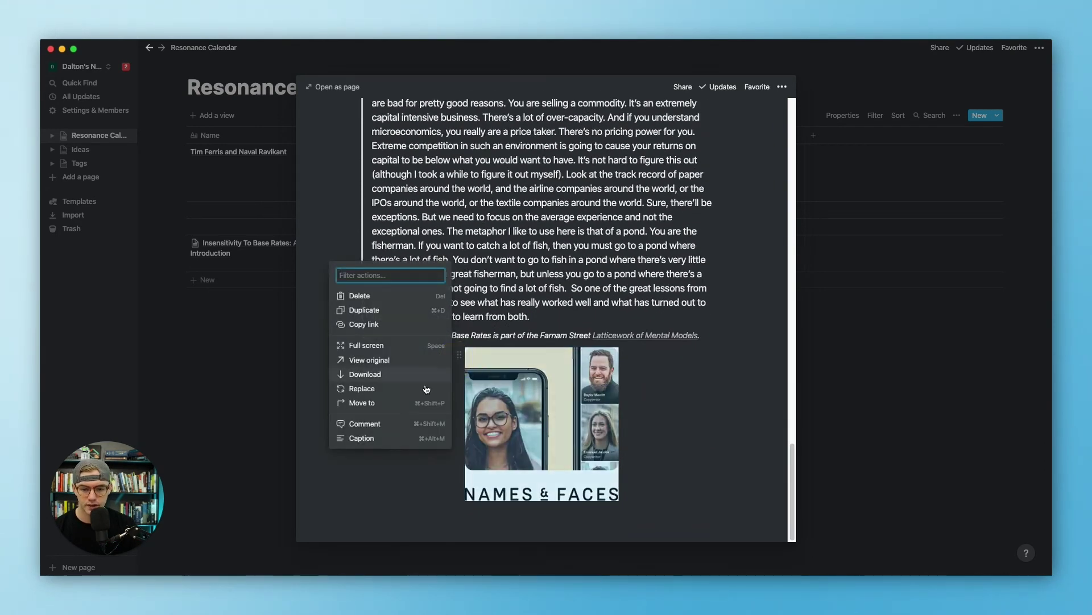
click(377, 296)
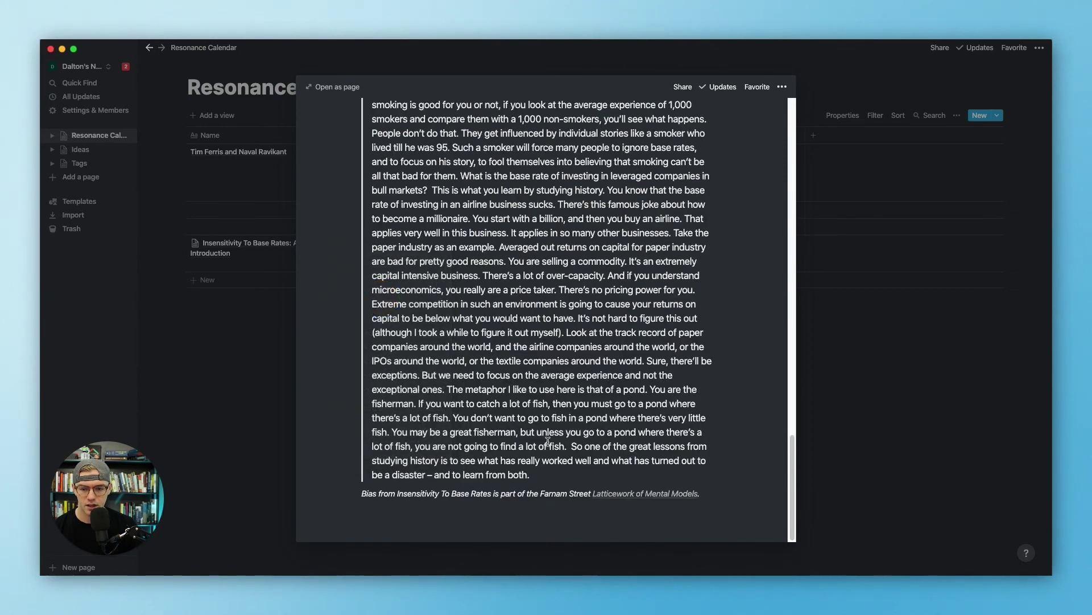
scroll(593, 414, up, 2)
scroll(594, 414, up, 4)
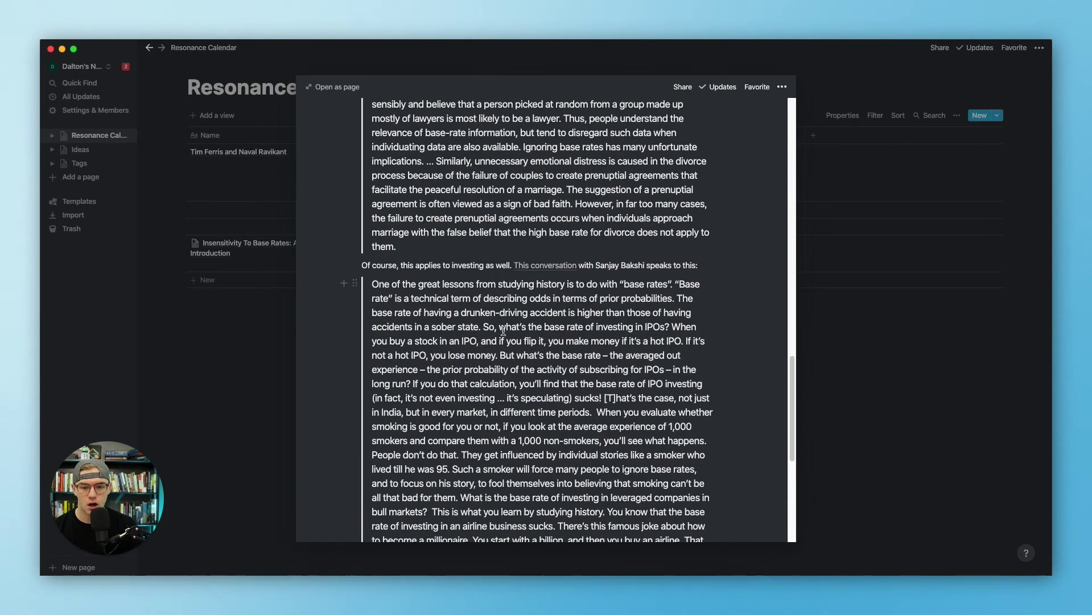
scroll(504, 330, up, 15)
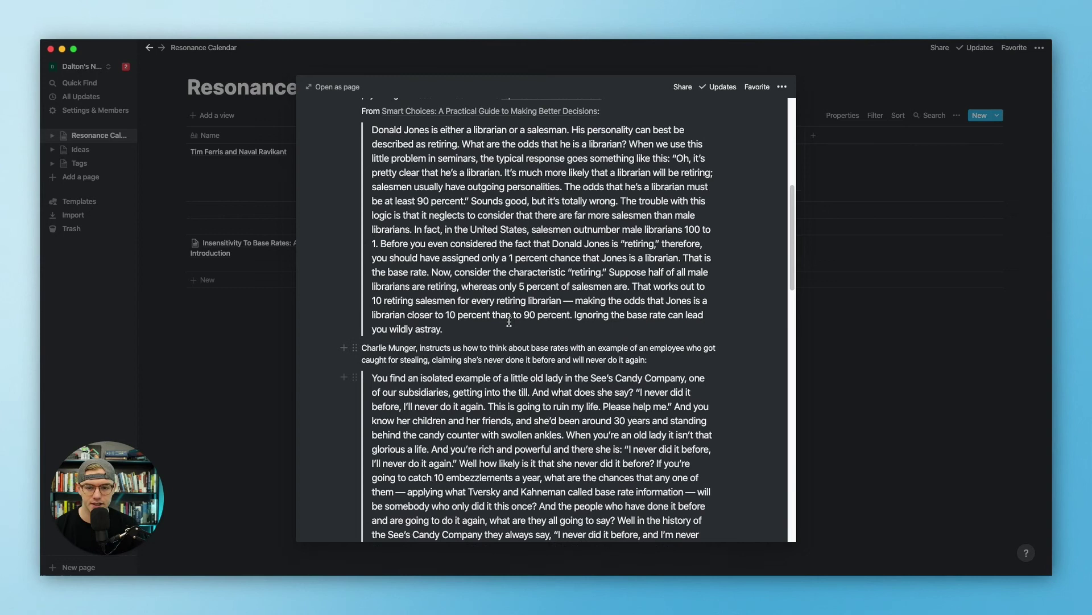
scroll(509, 321, up, 6)
scroll(519, 331, down, 5)
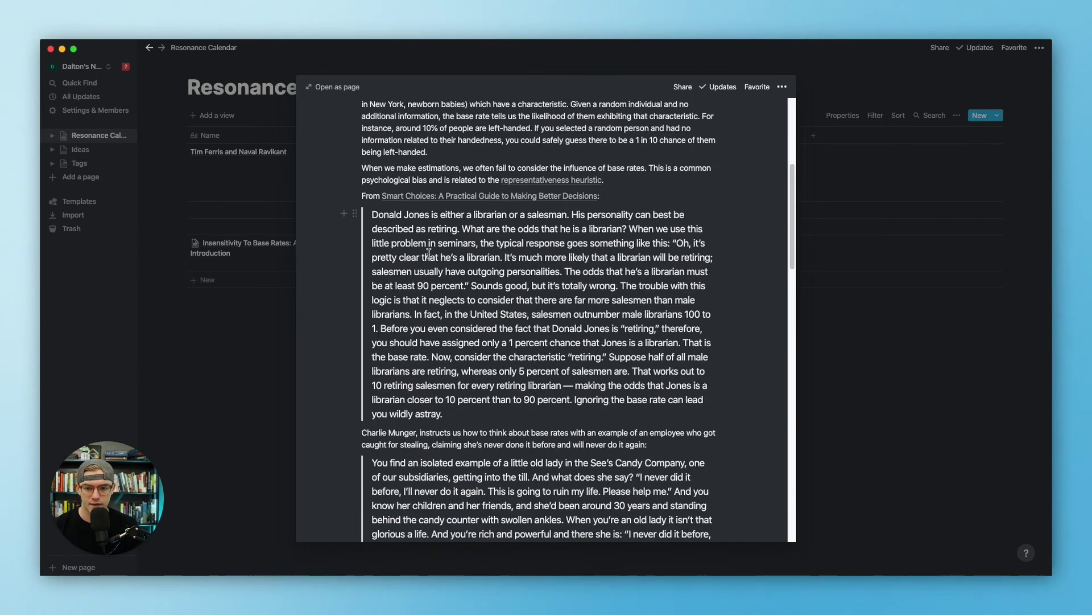
scroll(438, 264, down, 8)
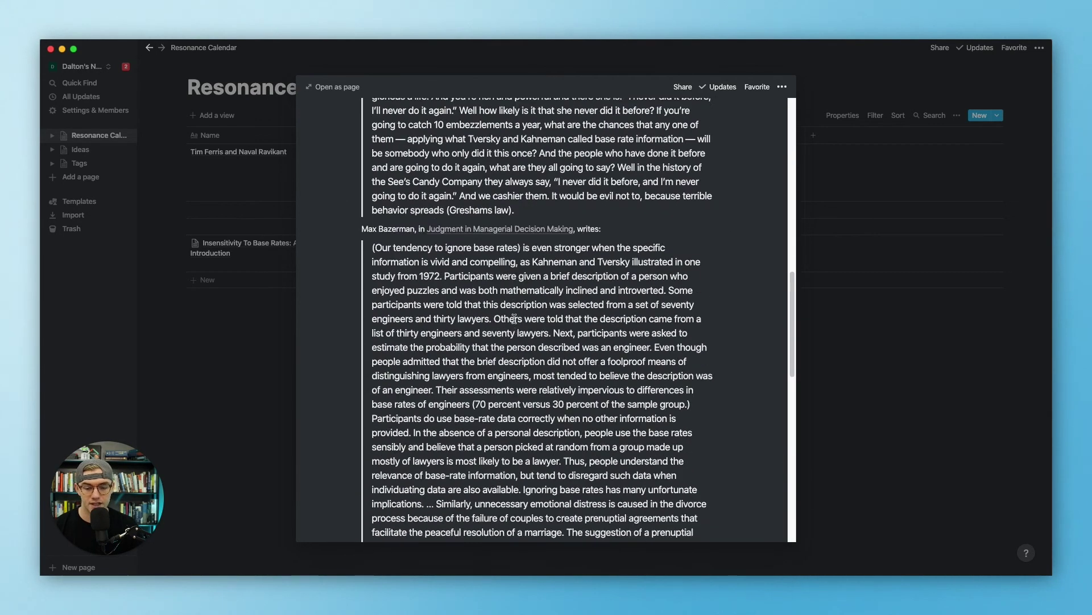
scroll(421, 249, down, 12)
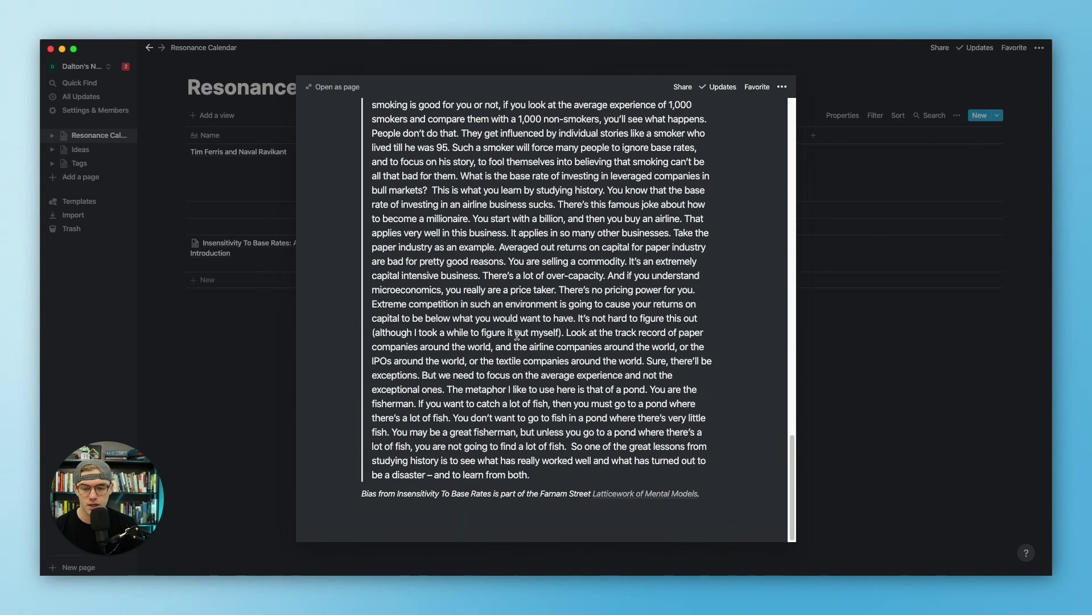
scroll(751, 310, up, 20)
double_click(494, 286)
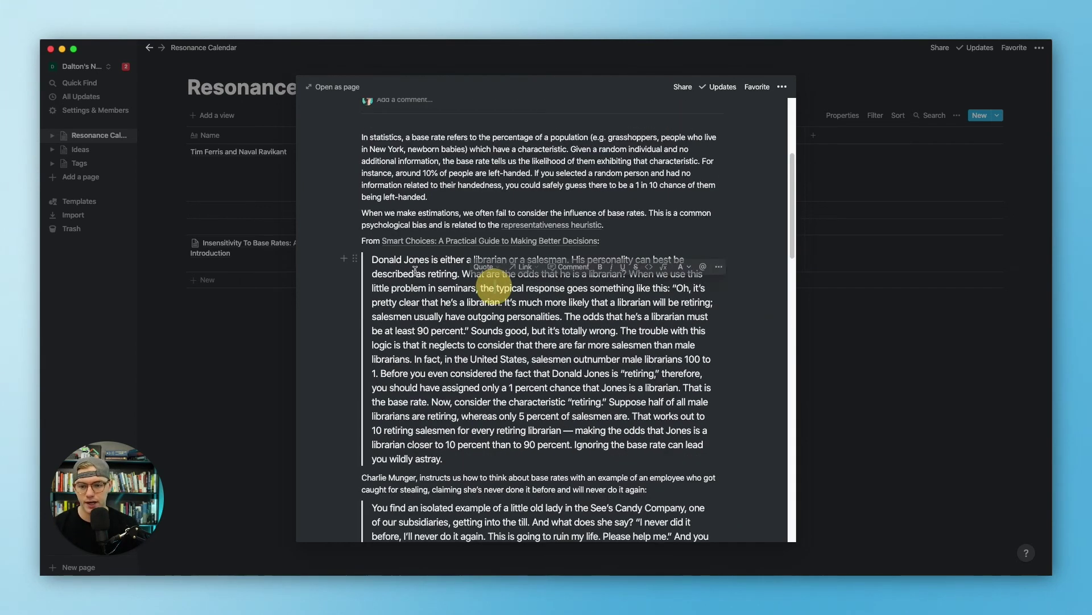
click(450, 375)
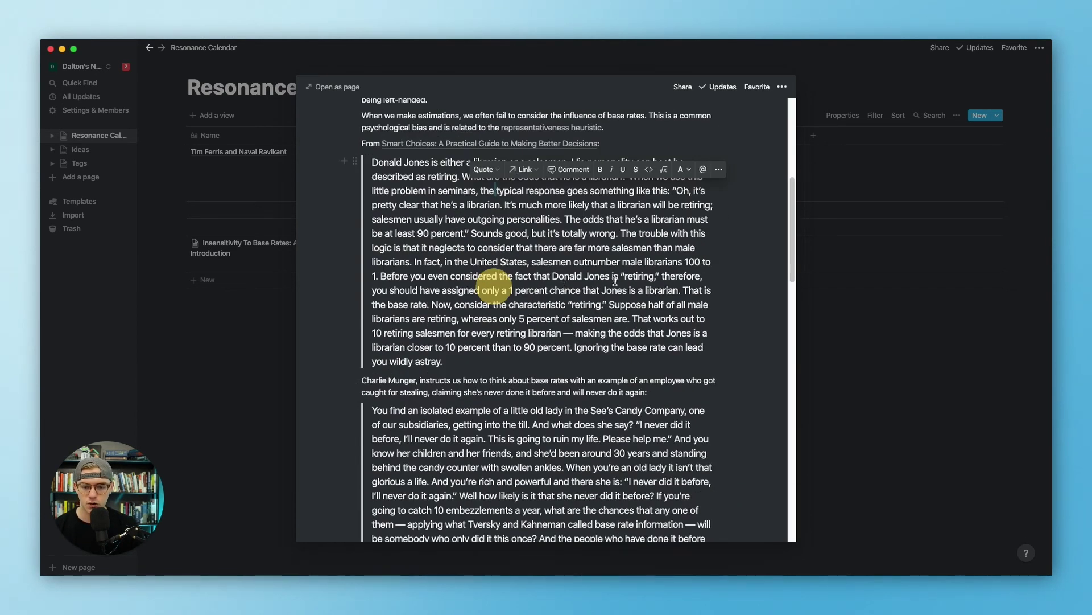
scroll(432, 398, down, 4)
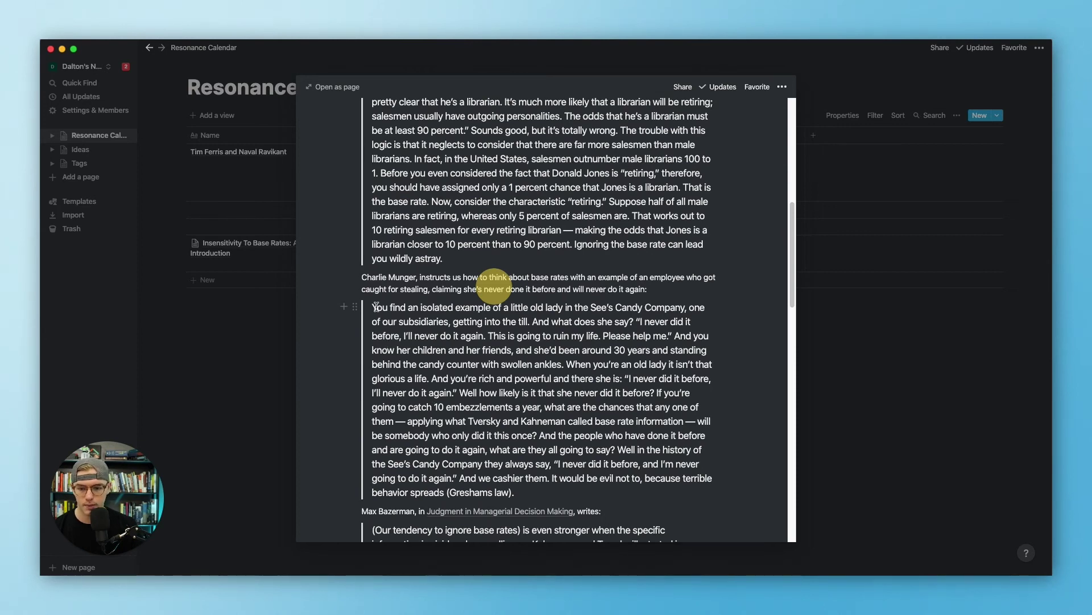
drag(376, 307, 529, 321)
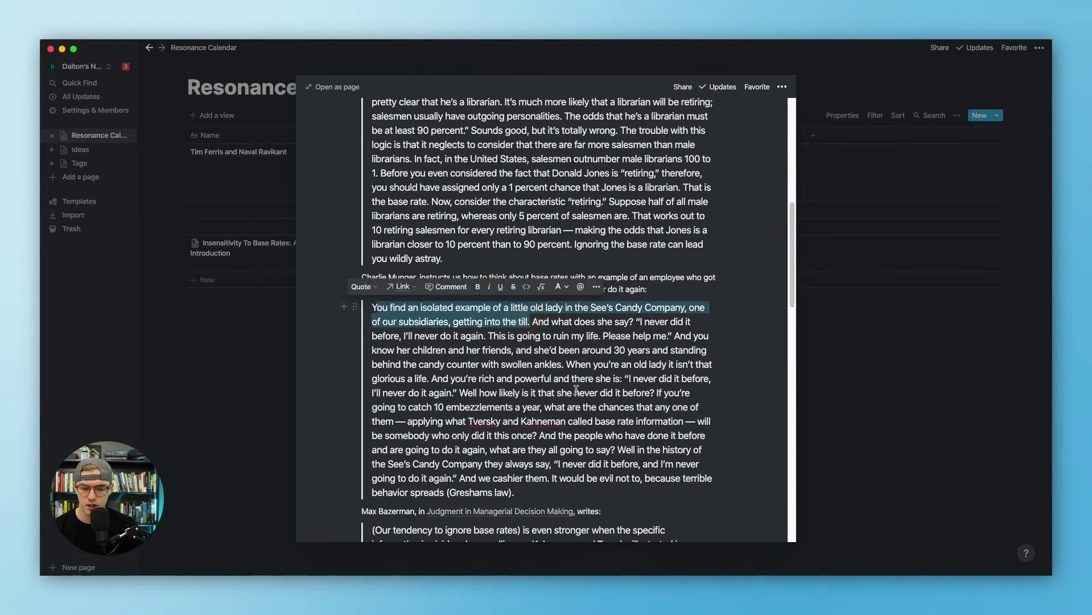
- Make the quote's first sentence bold italic with a yellow background
click(478, 287)
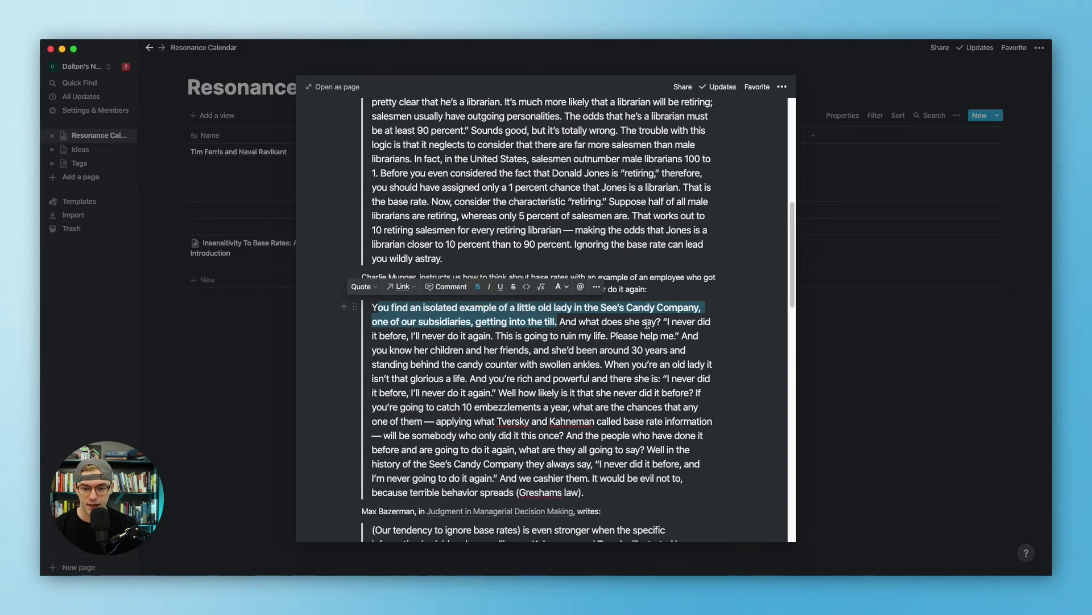
click(488, 287)
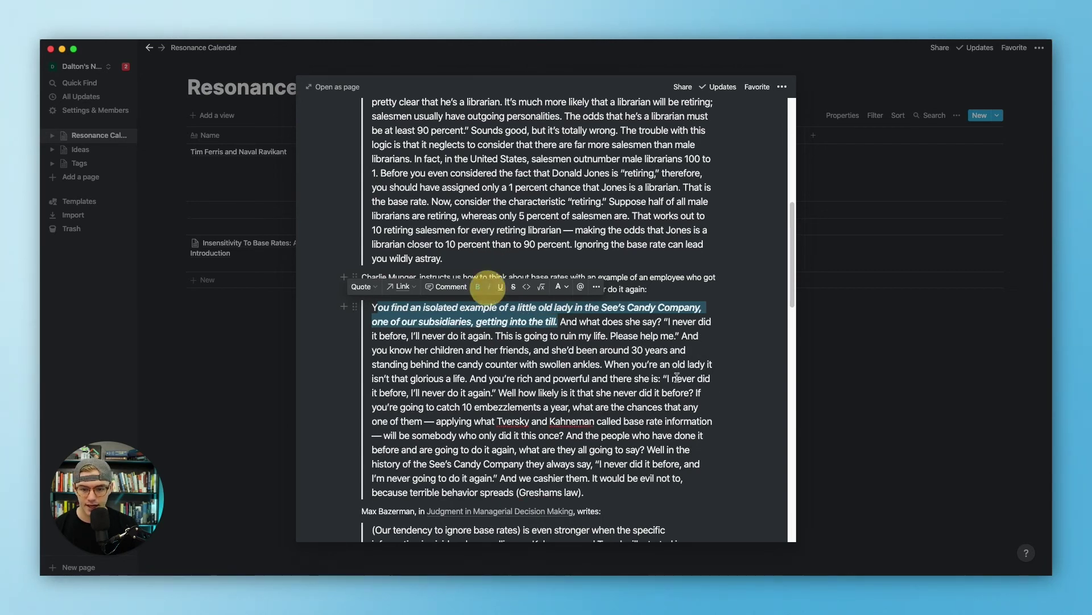
click(560, 322)
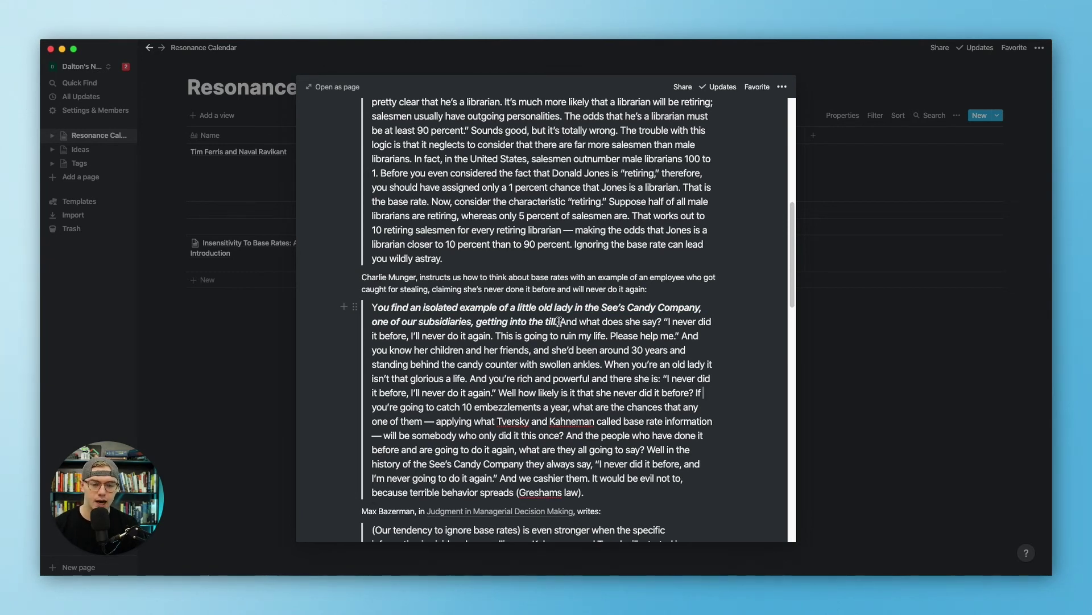
mouse_move(559, 322)
mouse_down()
mouse_move(377, 307)
mouse_move(559, 321)
mouse_up()
click(390, 315)
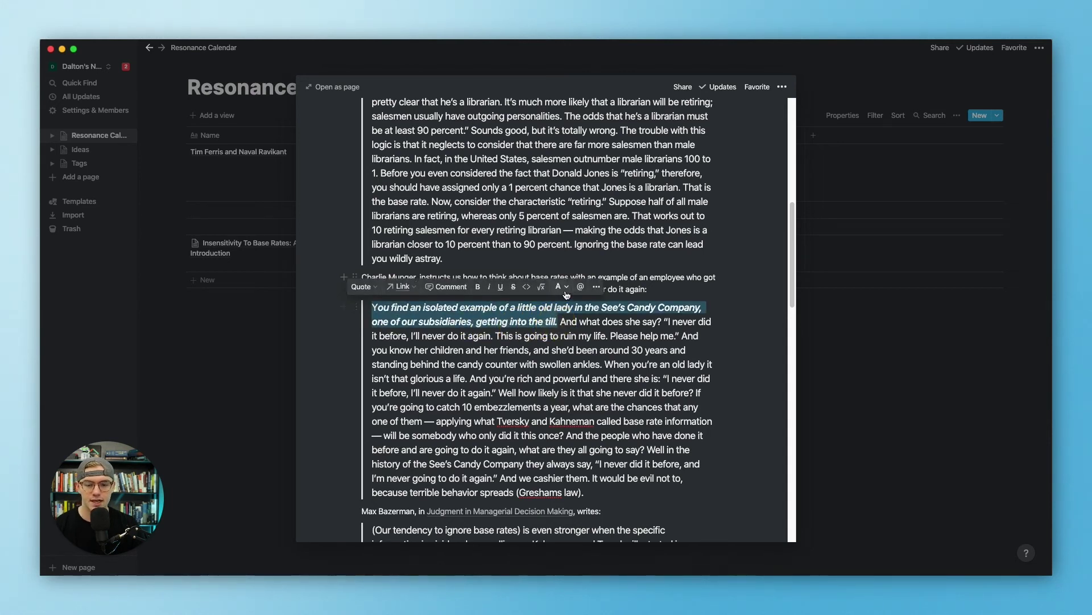
click(566, 291)
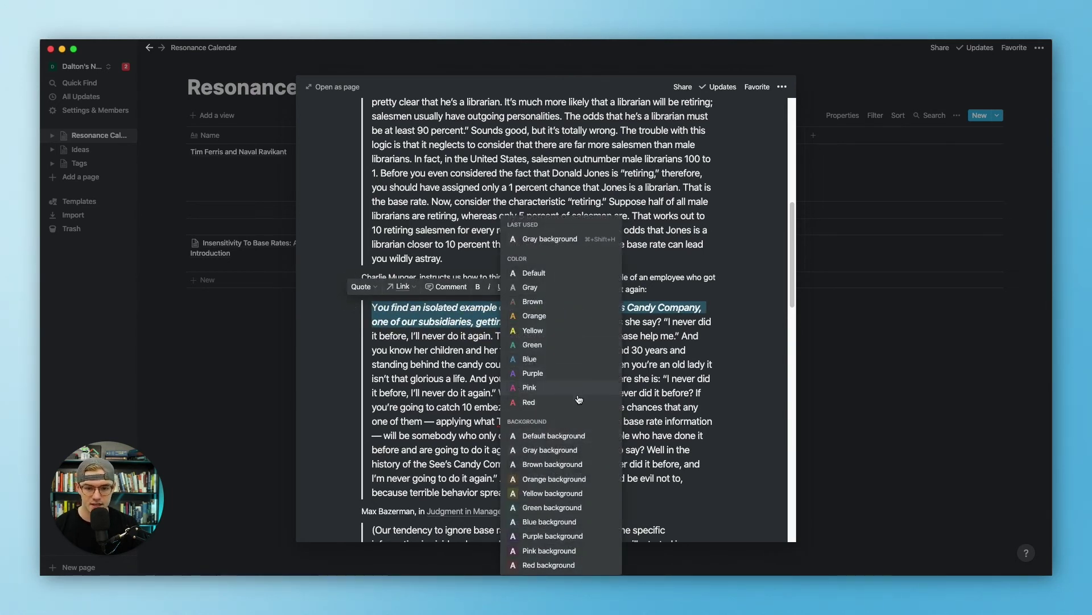
click(558, 481)
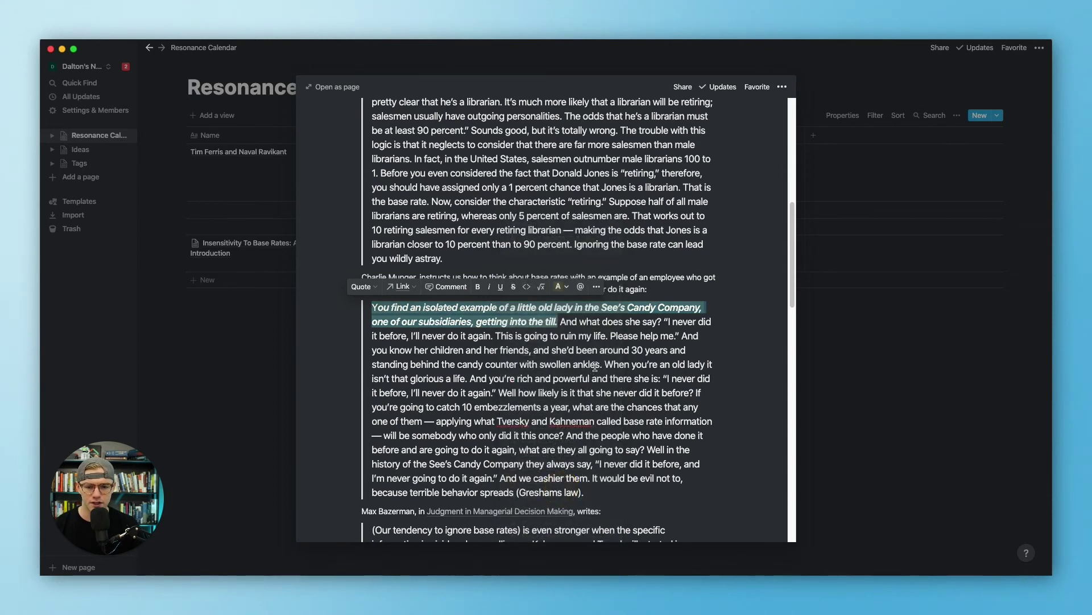
click(594, 367)
- Highlight the passages 'Well … a year,' and 'And the people … say?' in yellow
scroll(599, 335, down, 2)
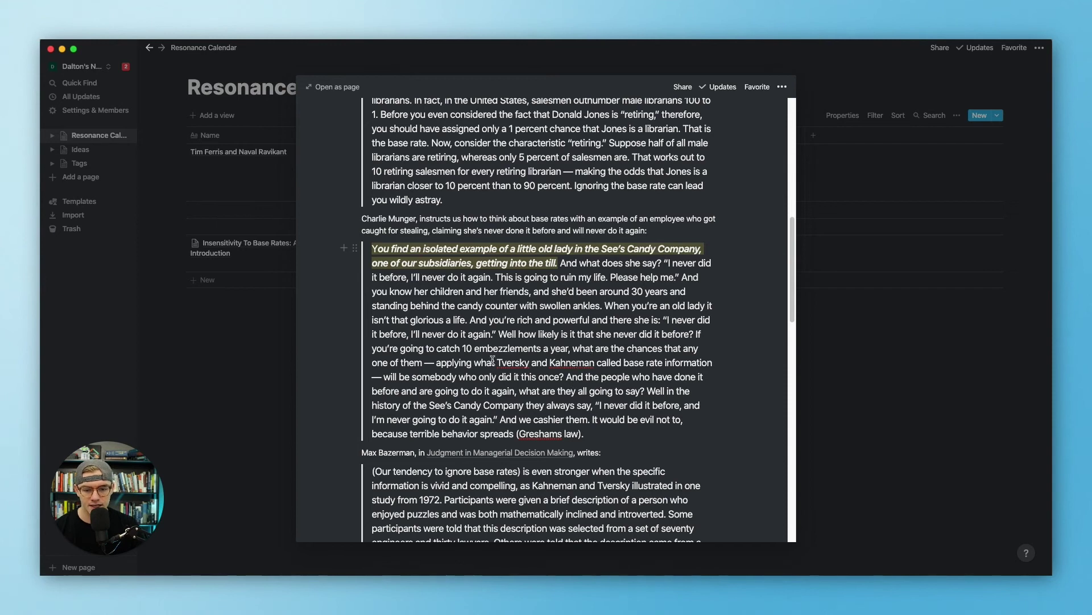
drag(499, 334, 571, 349)
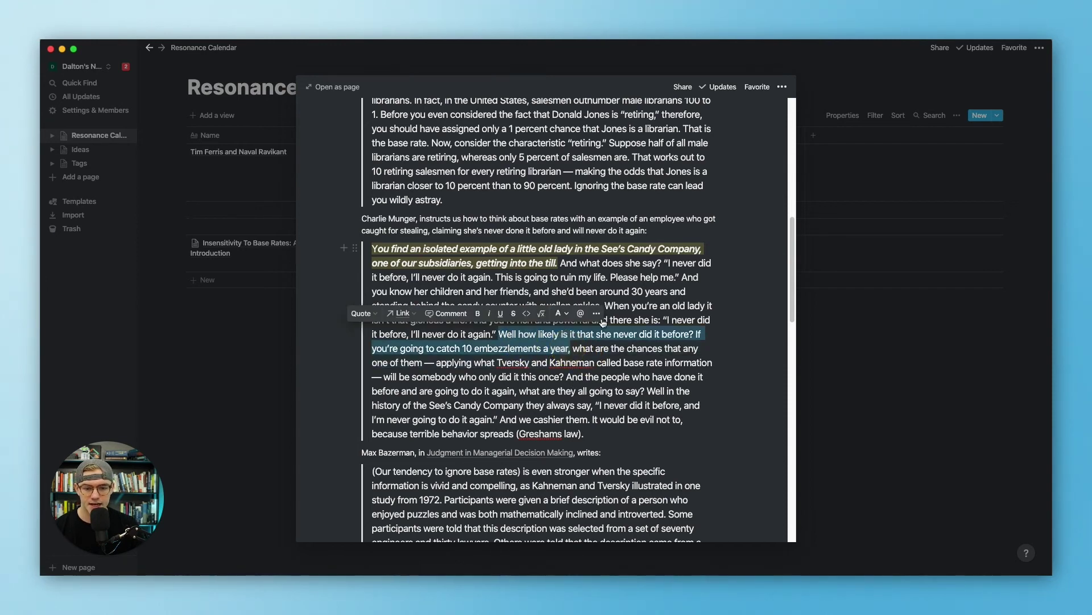
click(561, 314)
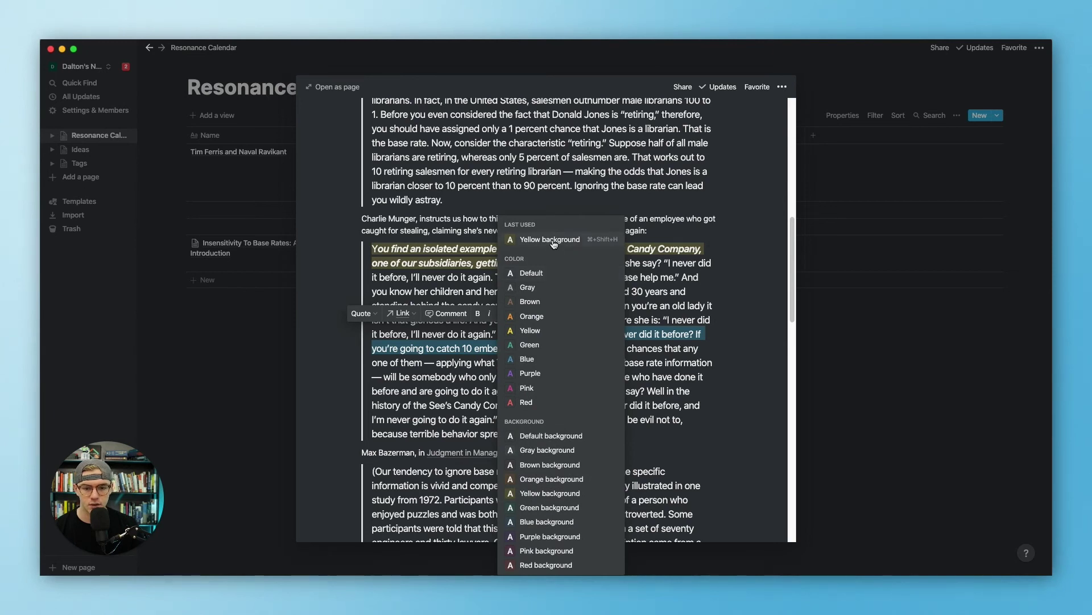
click(550, 239)
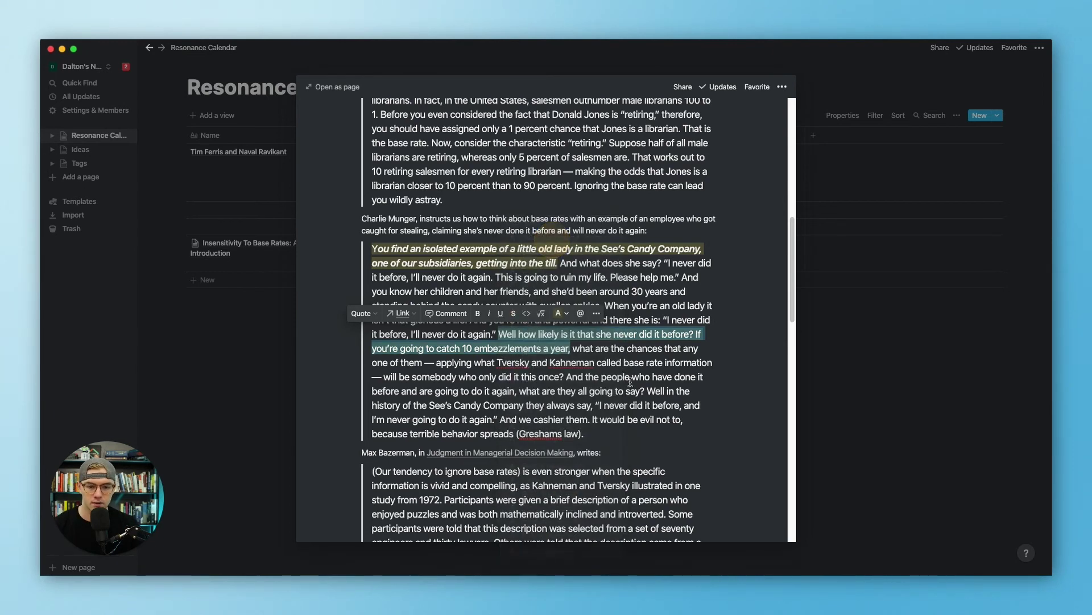
click(599, 370)
drag(568, 377, 644, 390)
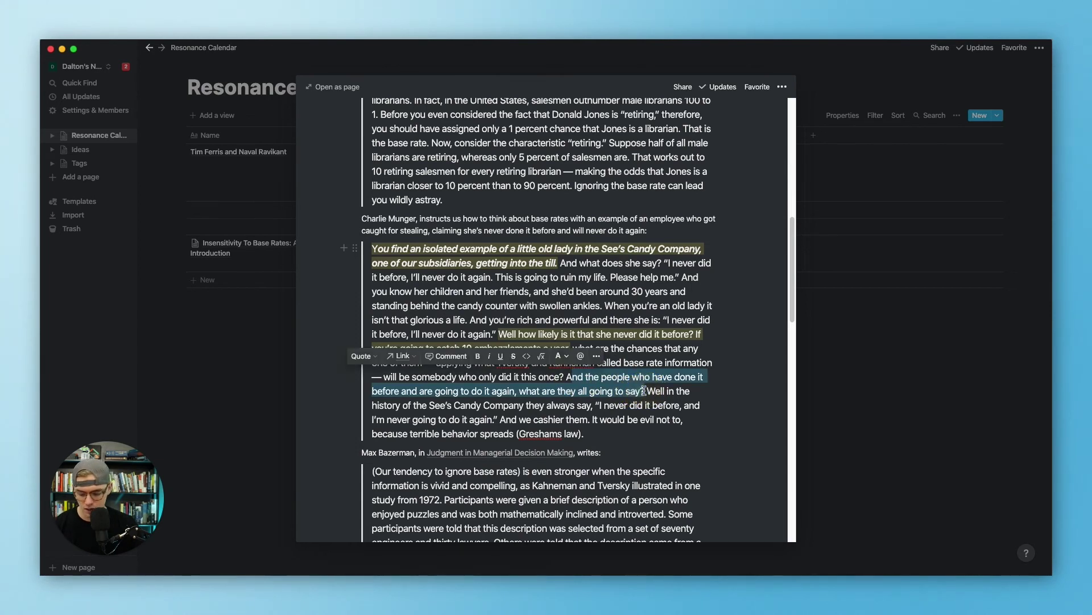
key(super+shift+h)
click(652, 418)
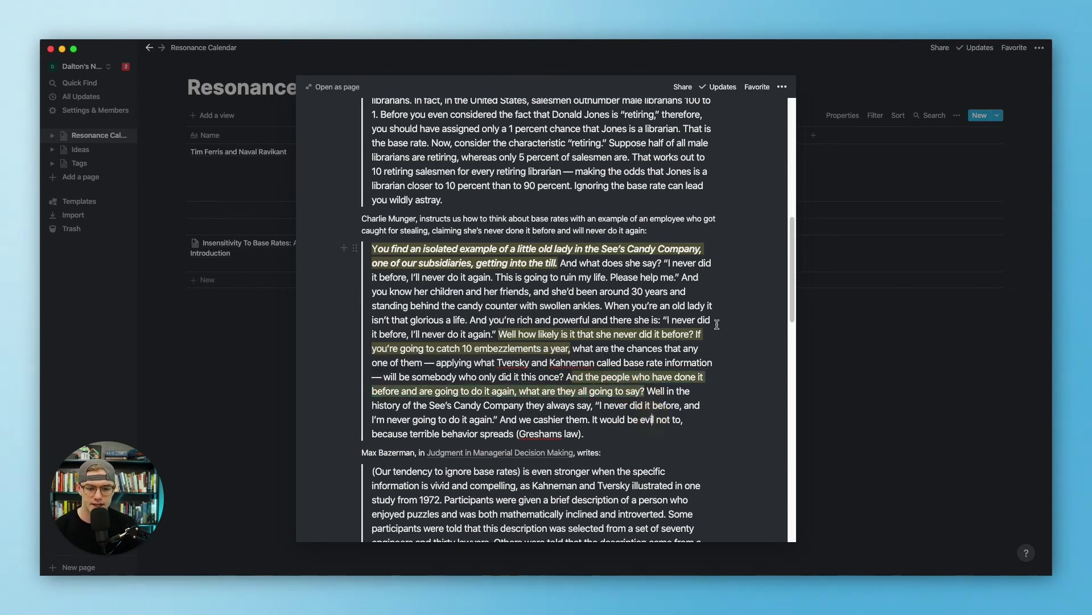
scroll(716, 324, down, 3)
scroll(716, 323, up, 15)
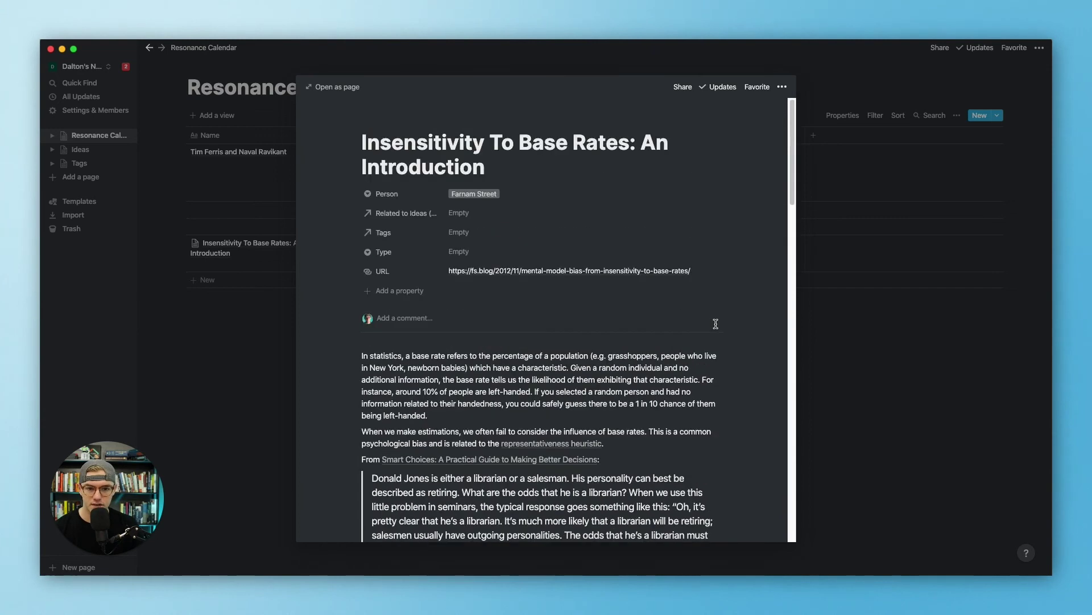
- Add a Checkbox-type column named Checkbox before the Name column
scroll(910, 404, down, 10)
click(865, 366)
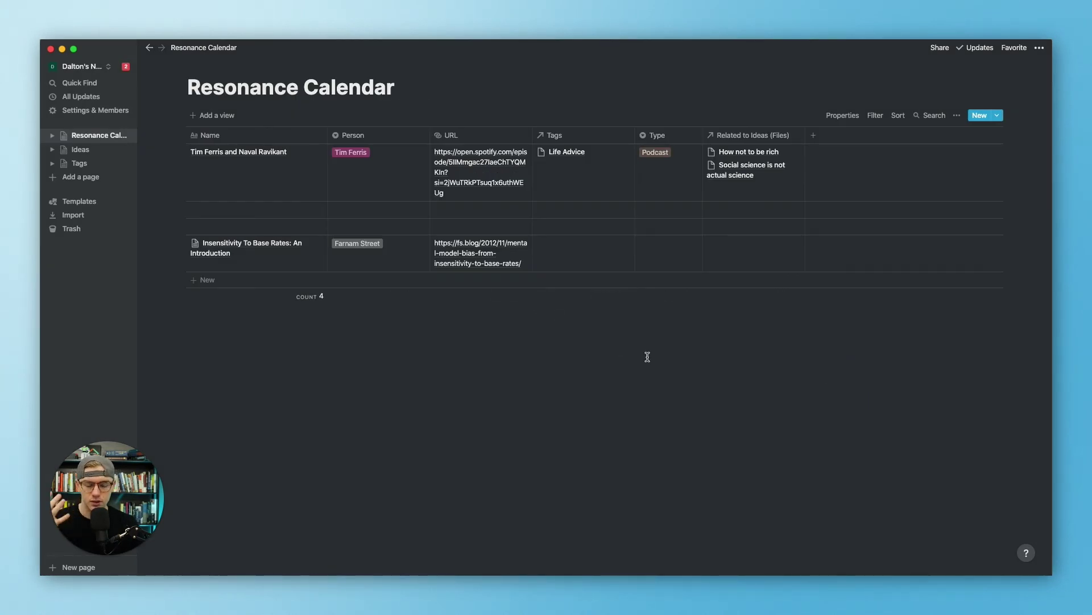
click(812, 136)
text(C)
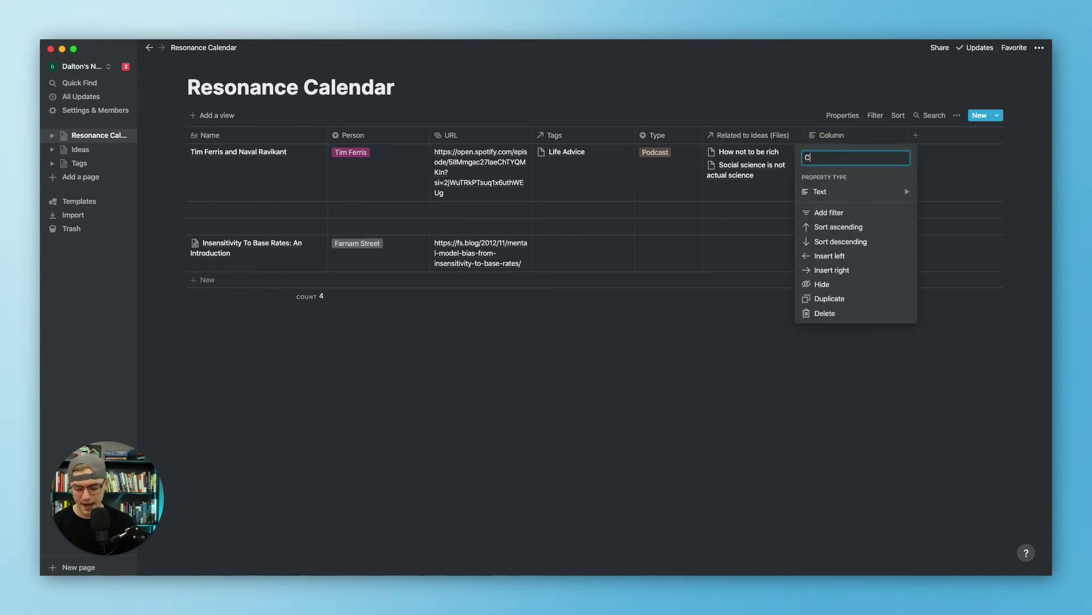
text(heckbox)
key(Return)
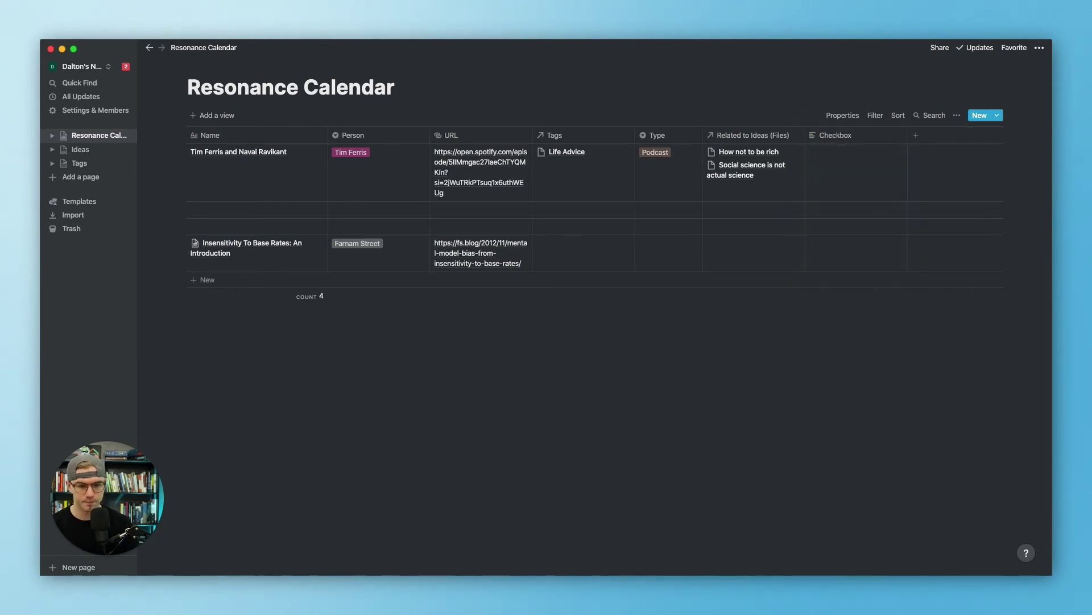
drag(848, 138, 238, 135)
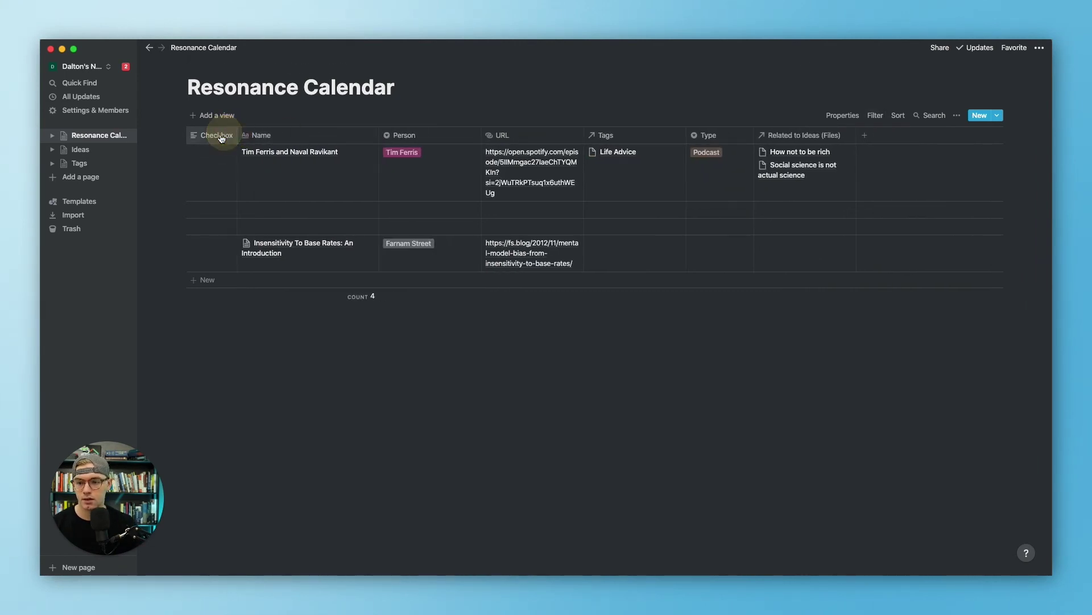
click(216, 135)
mouse_move(199, 191)
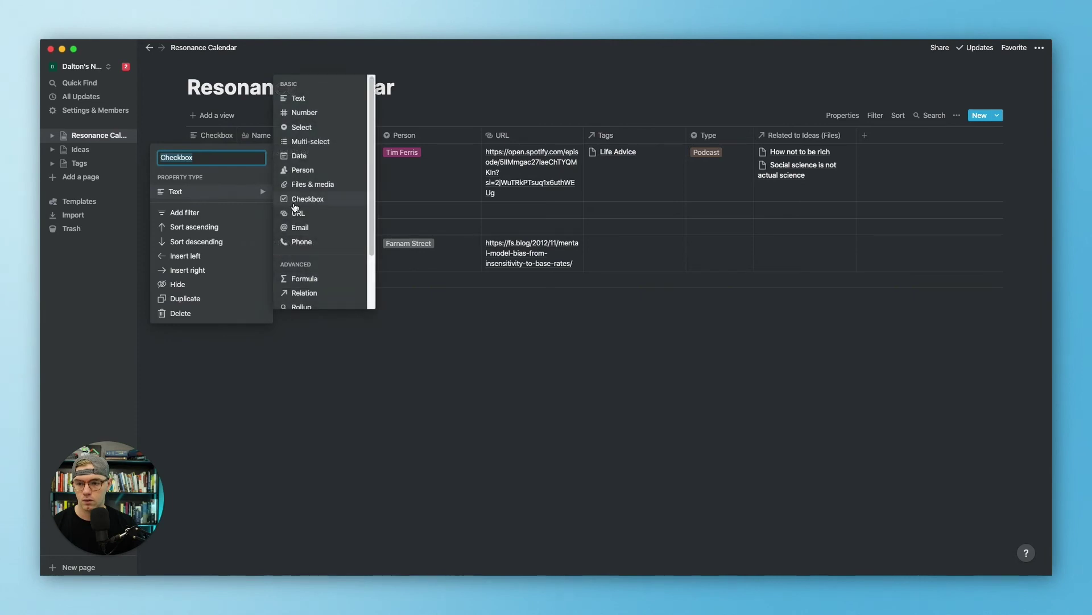
click(296, 201)
click(283, 392)
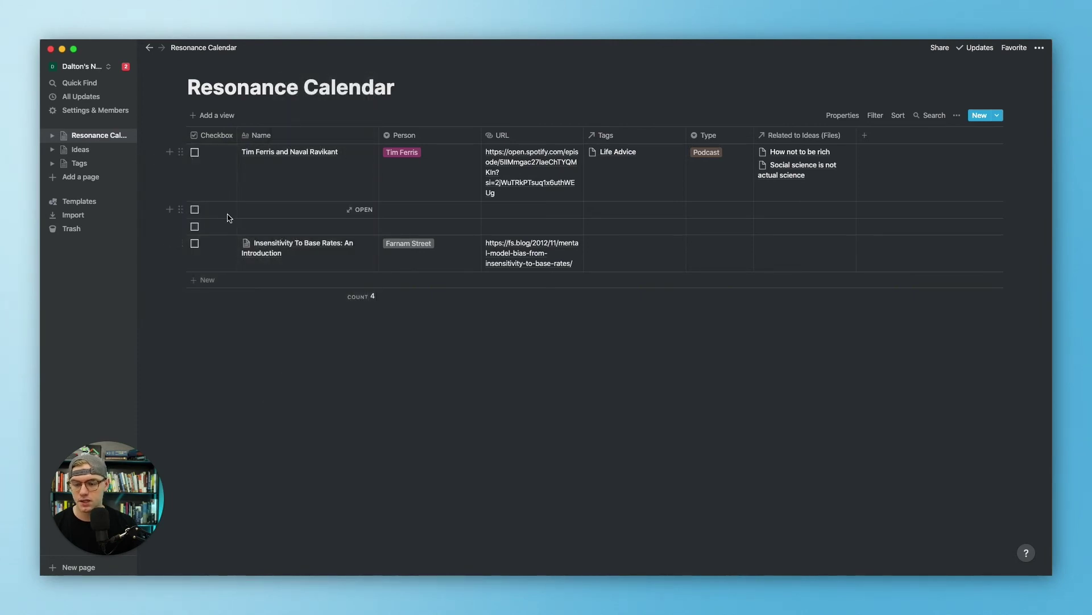
- Delete the two empty rows and tick the Insensitivity To Base Rates checkbox
click(180, 209)
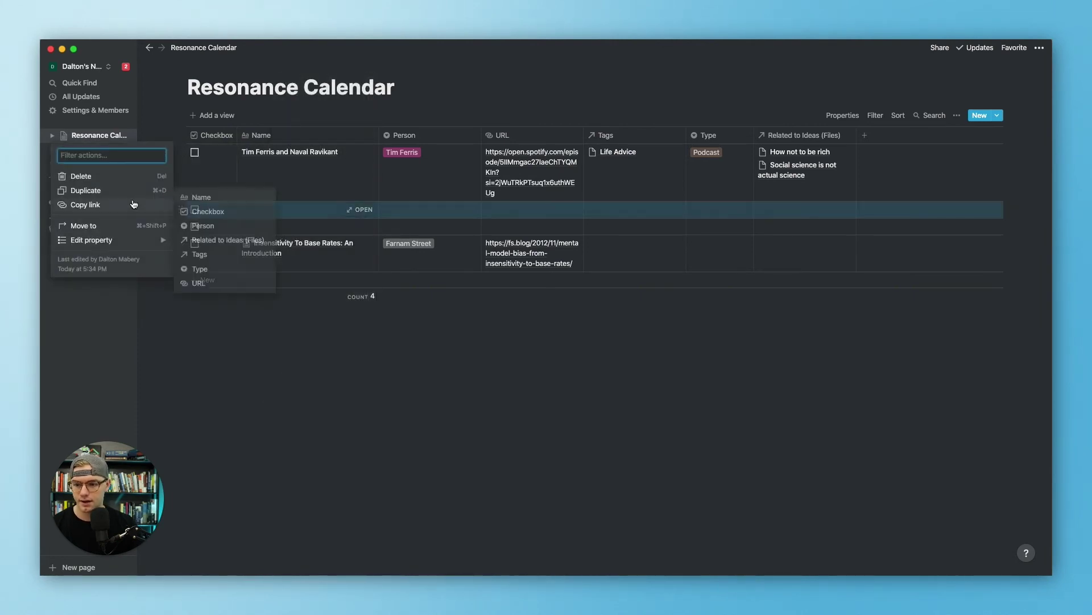
click(132, 176)
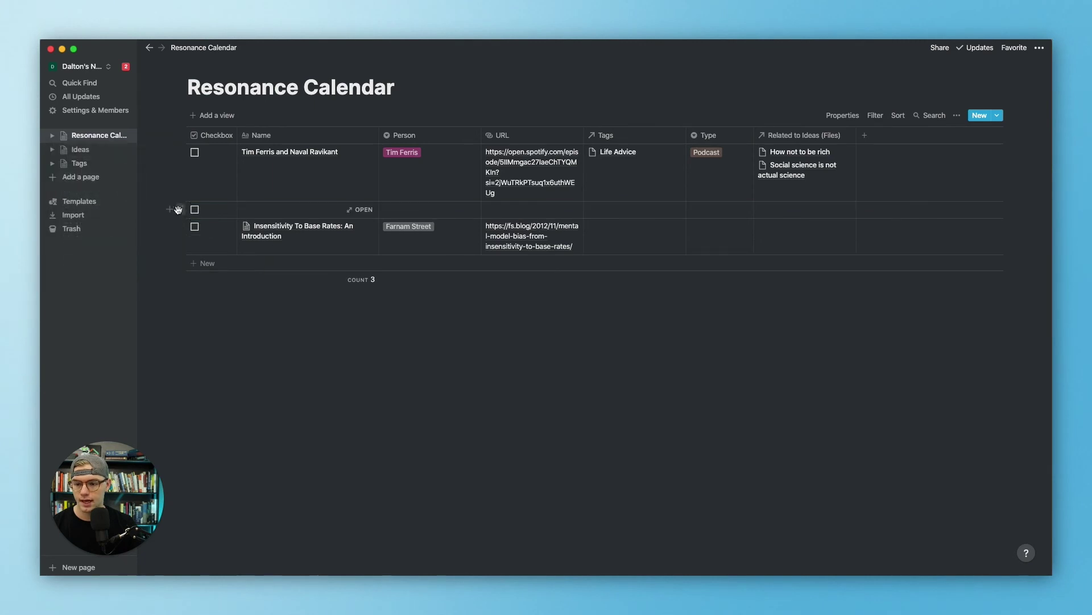
click(181, 209)
click(126, 176)
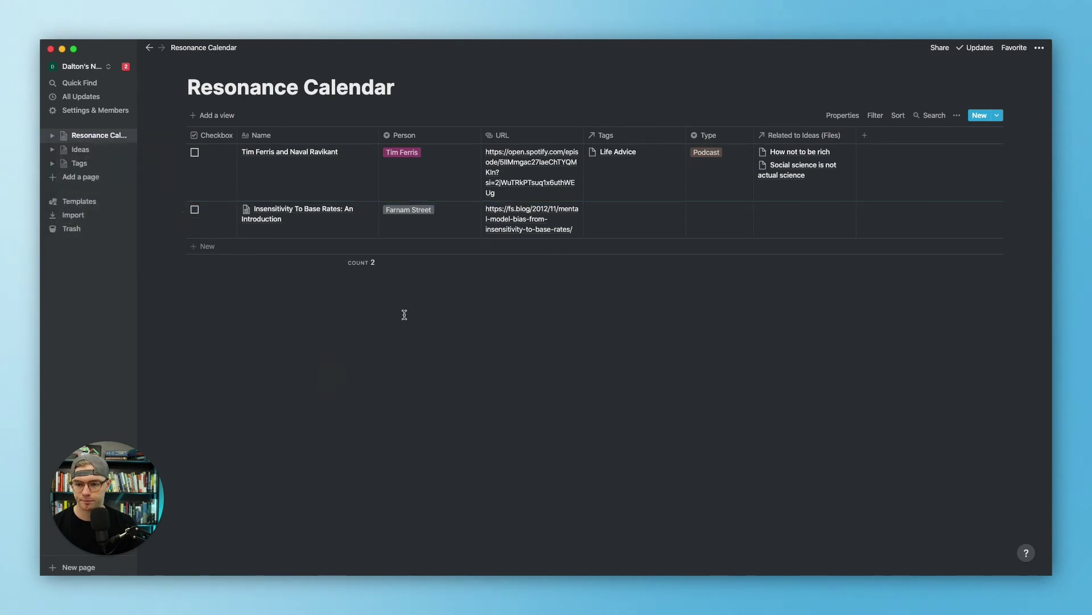
click(195, 209)
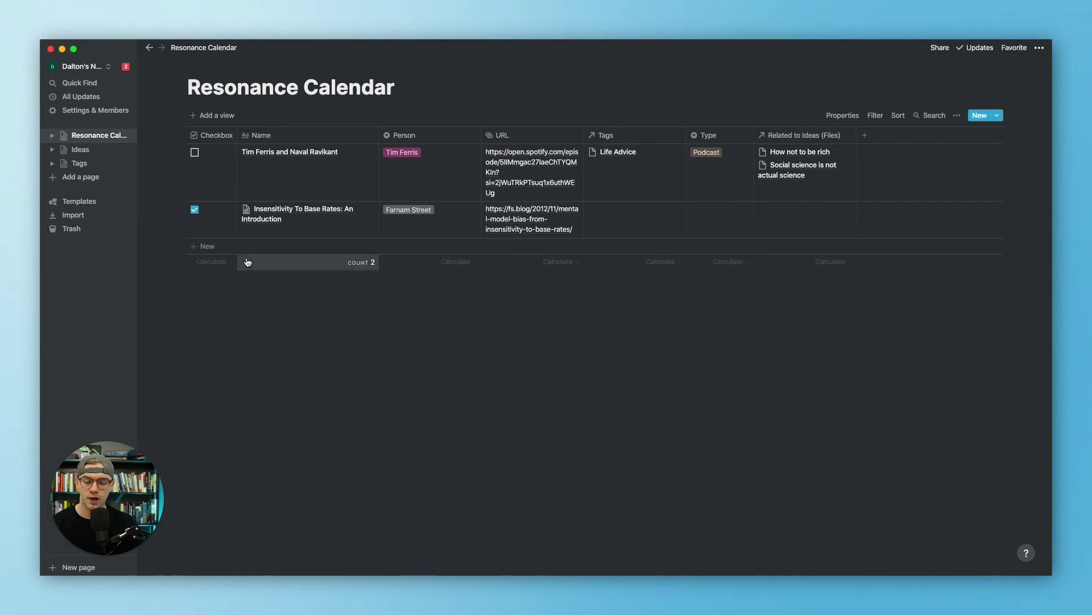
click(195, 210)
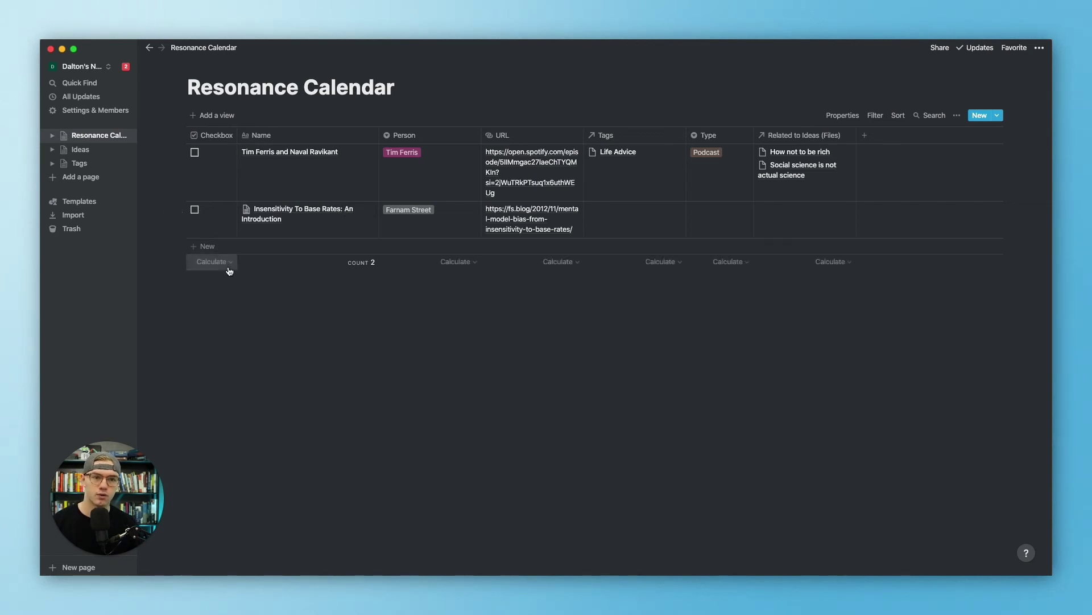
click(195, 210)
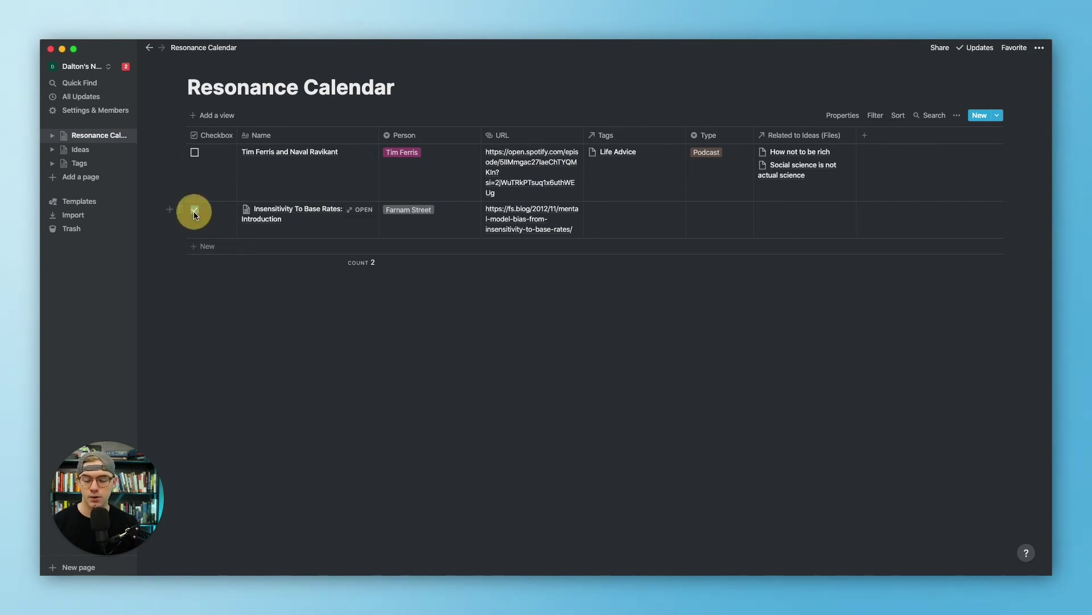
click(215, 115)
- Create a new table view named To Process
text(To Read)
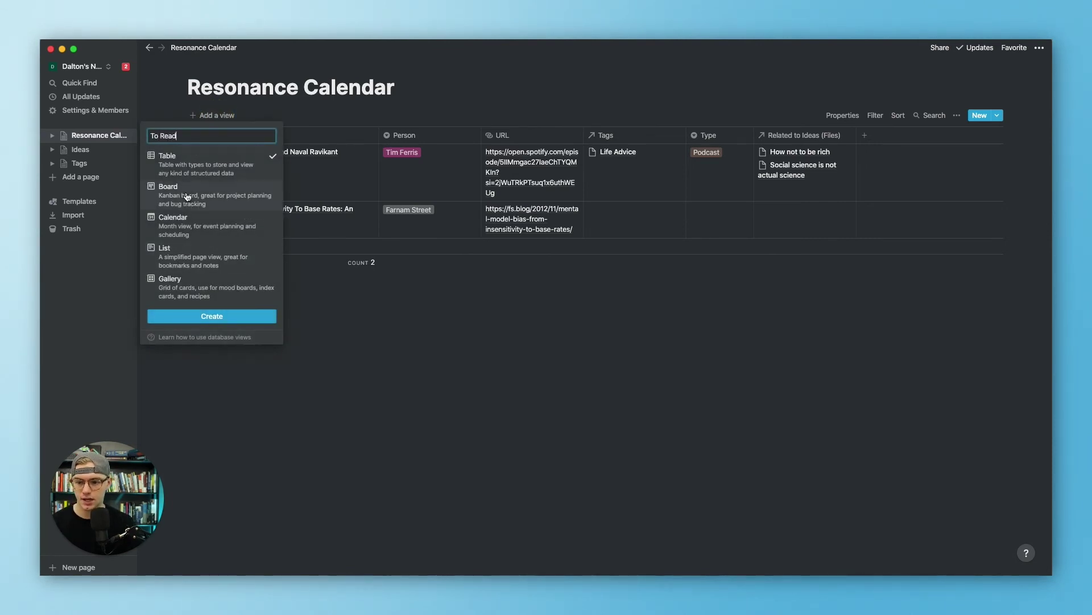
mouse_move(187, 196)
key(BackSpace)
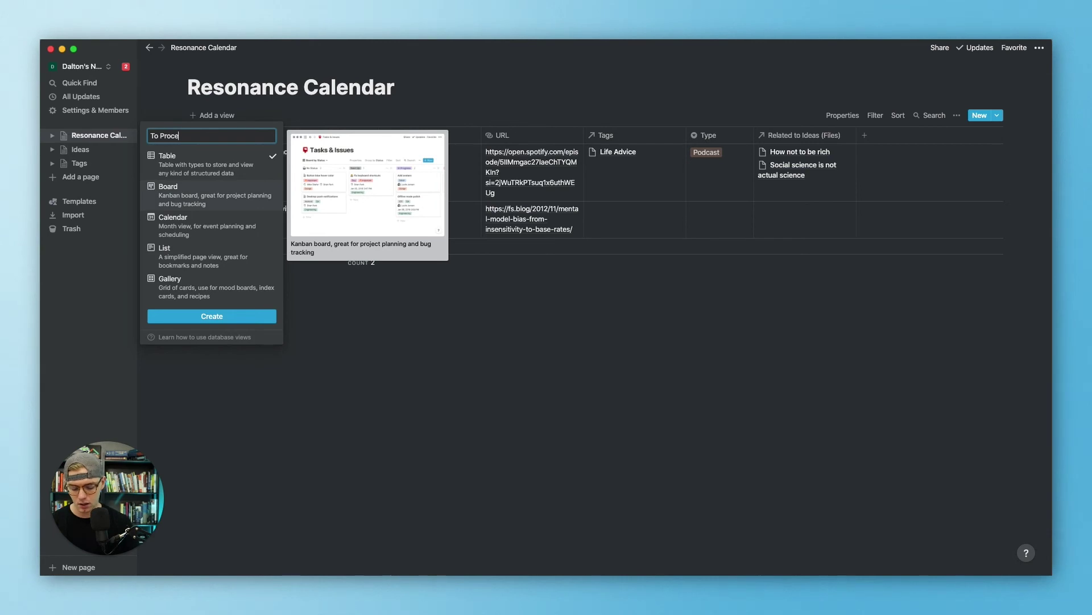
click(223, 312)
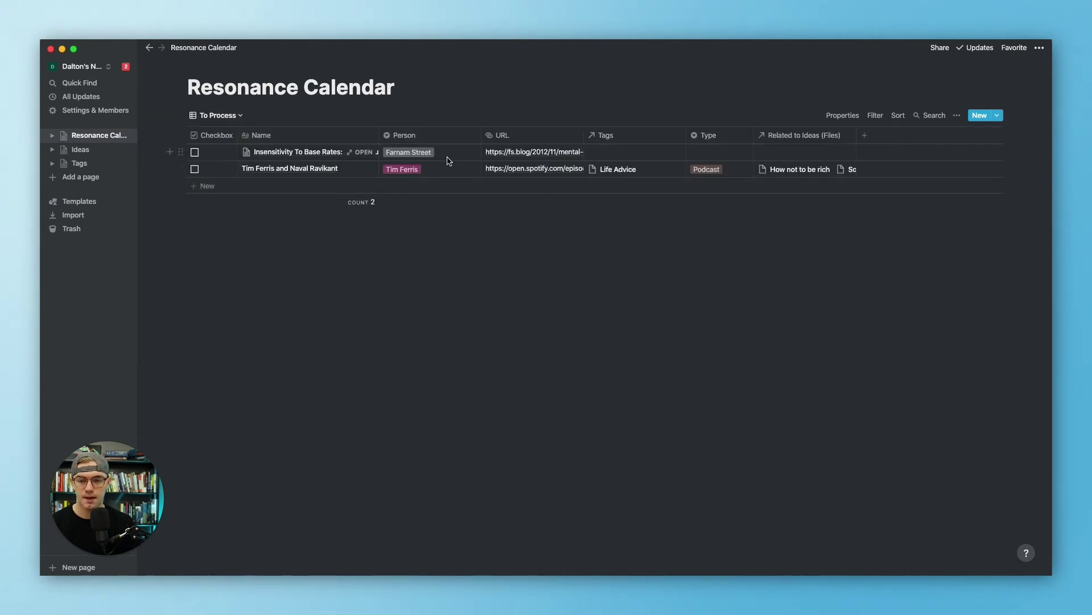
- Turn on Wrap cells in the To Process view's options
click(958, 117)
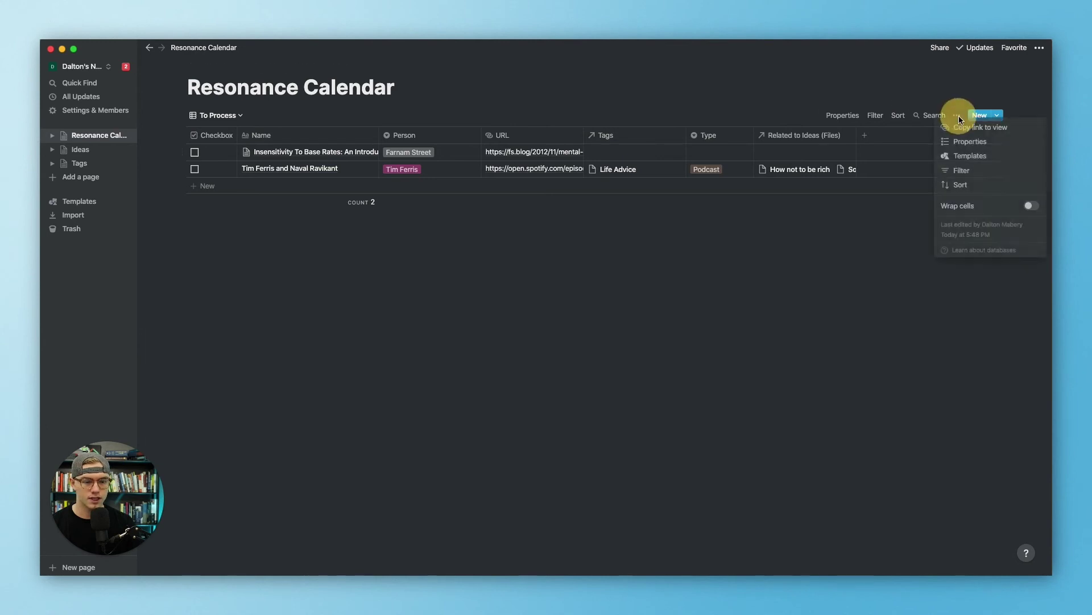
click(1031, 206)
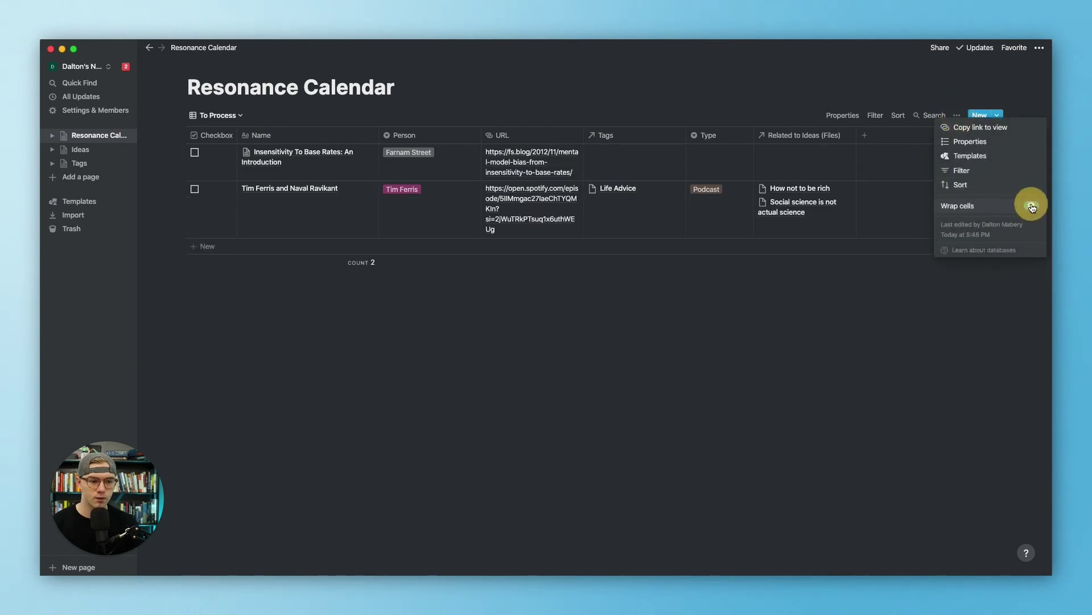
click(956, 114)
click(957, 115)
click(823, 382)
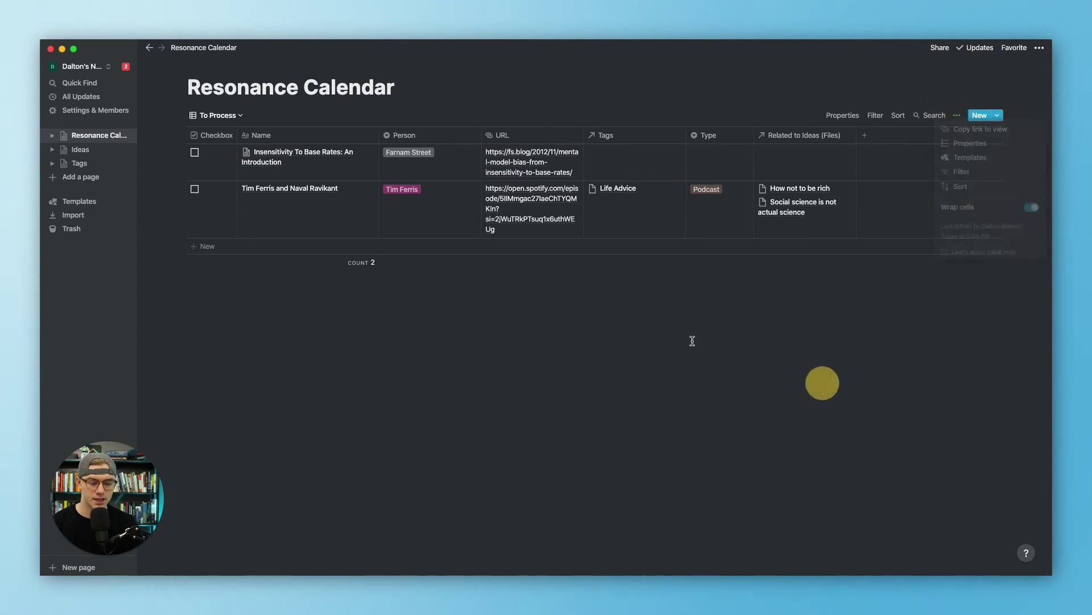
- Tick the Insensitivity To Base Rates entry's checkbox
click(883, 118)
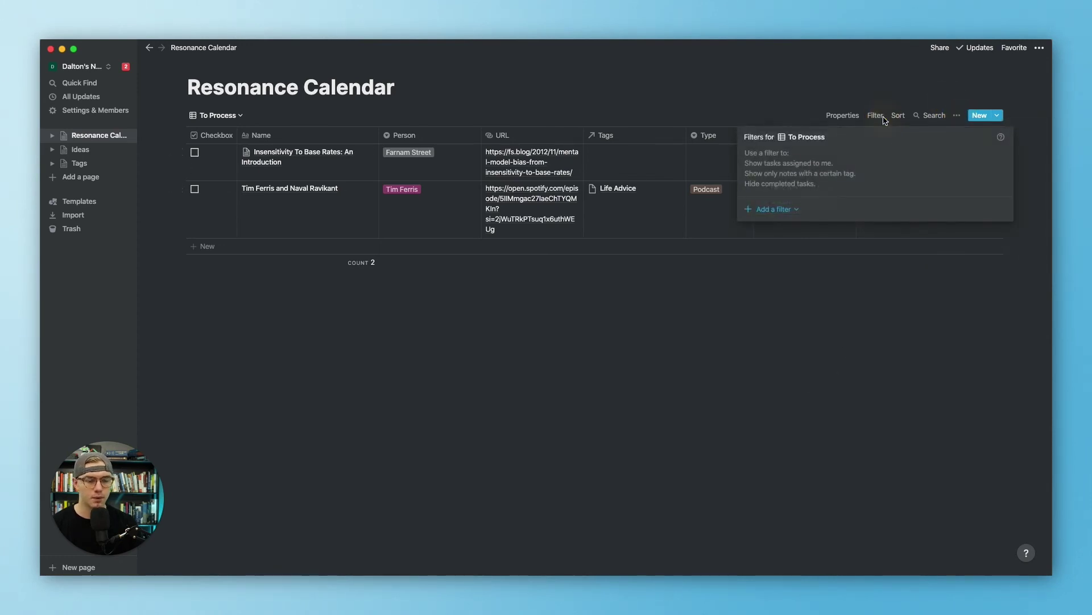
click(781, 212)
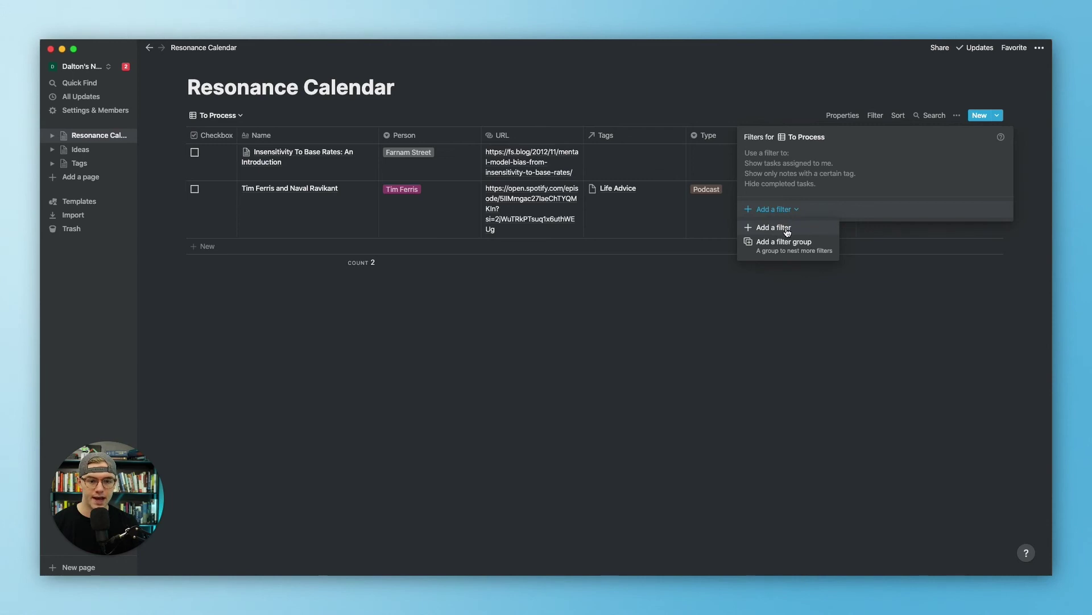
click(637, 308)
click(195, 152)
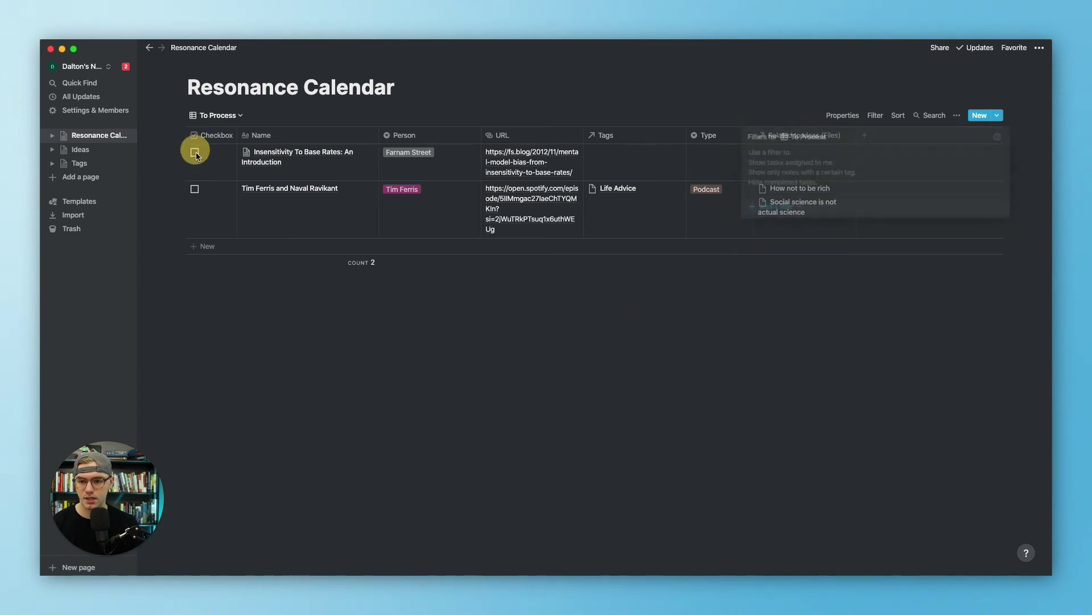
click(195, 152)
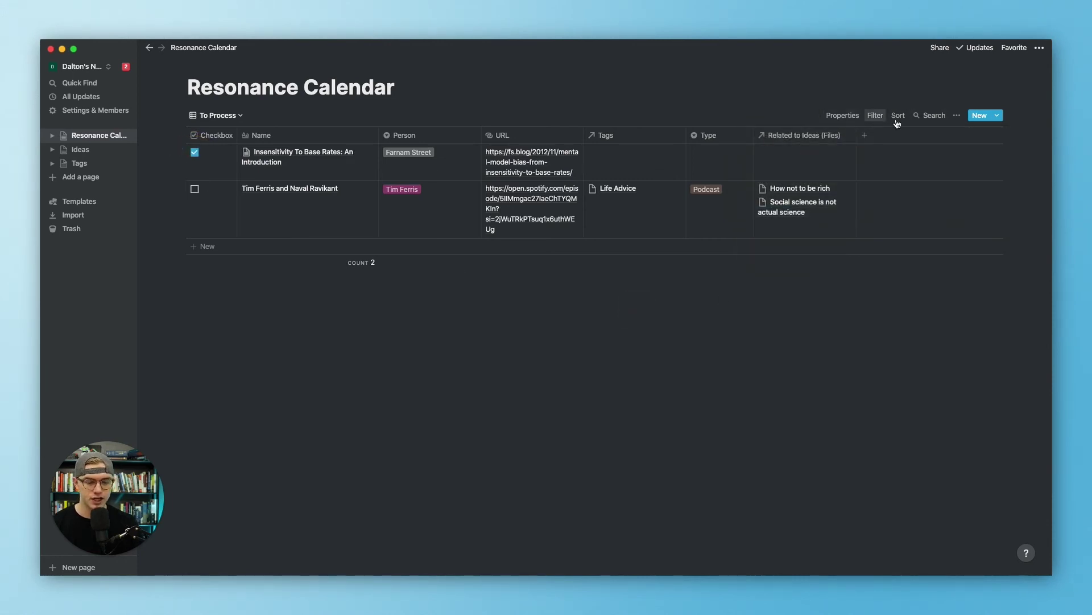
- Add a filter group to To Process with Checkbox Is not ticked
click(876, 115)
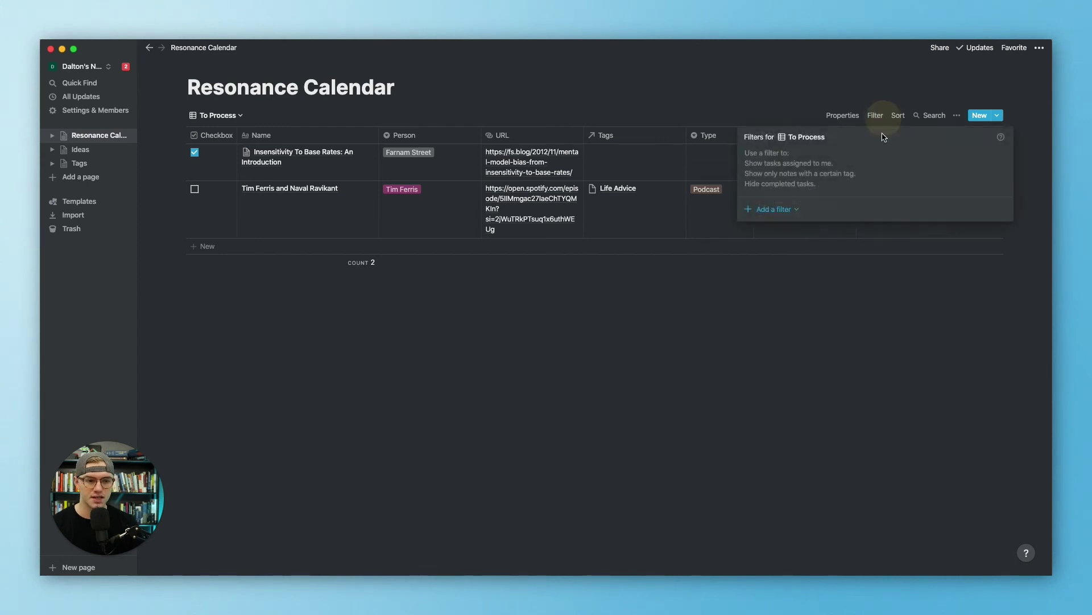
click(786, 210)
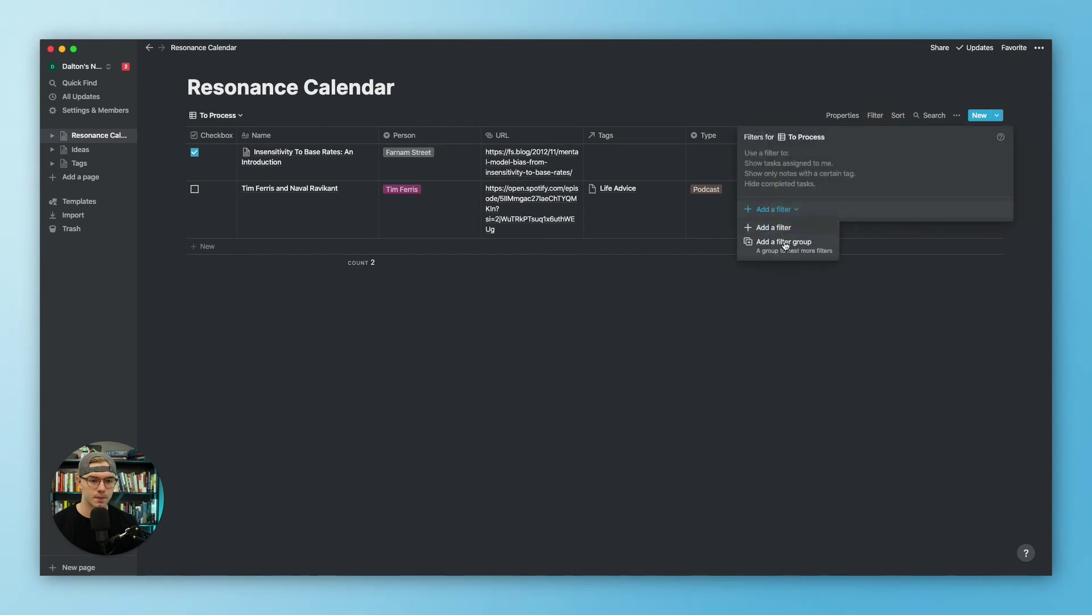
click(787, 244)
click(814, 163)
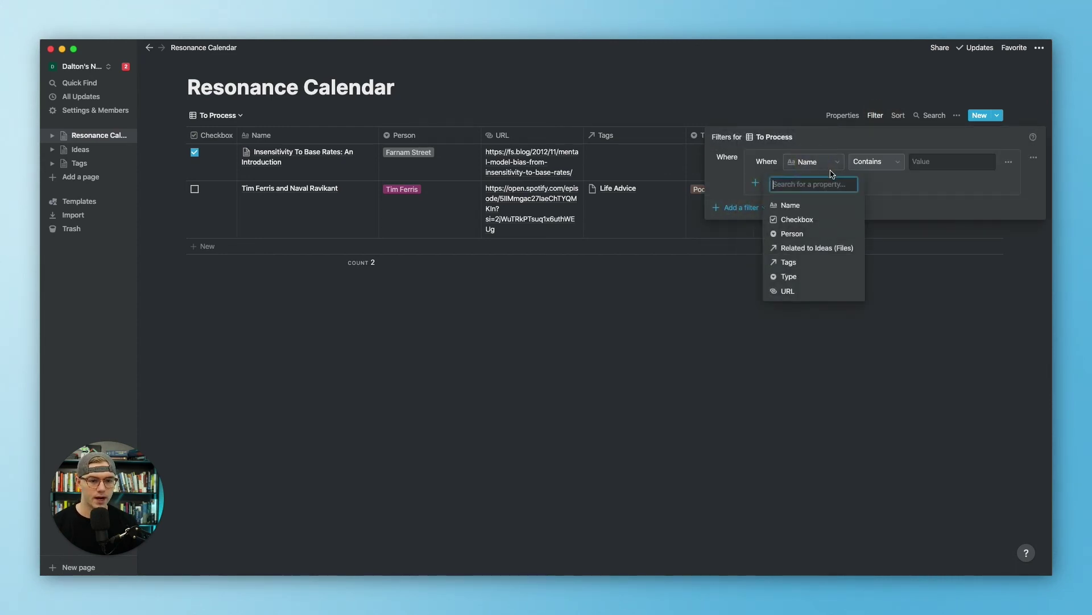
click(819, 219)
click(904, 162)
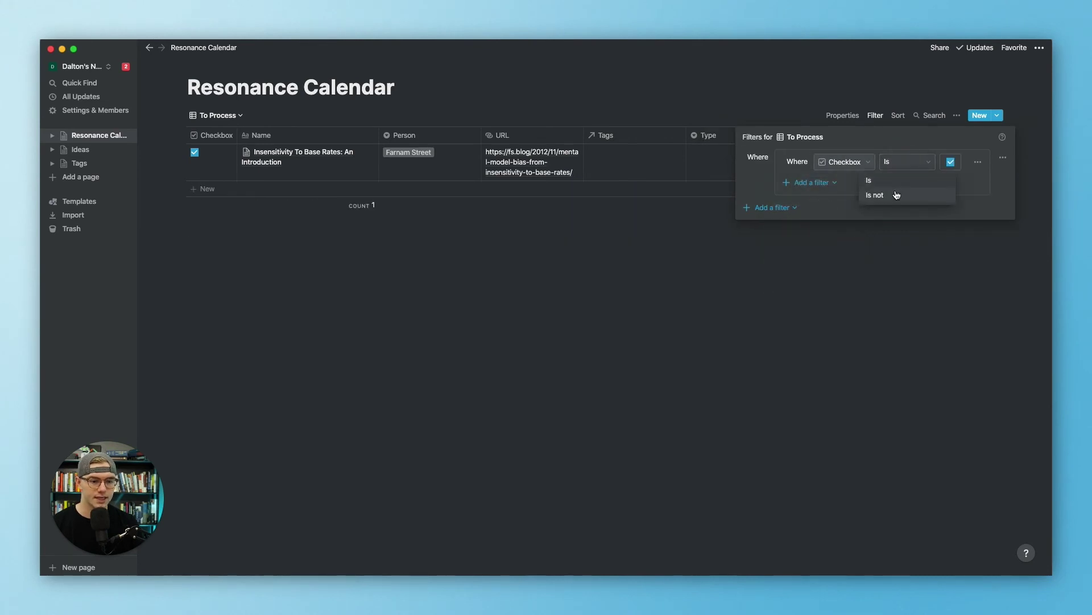
click(896, 195)
click(975, 314)
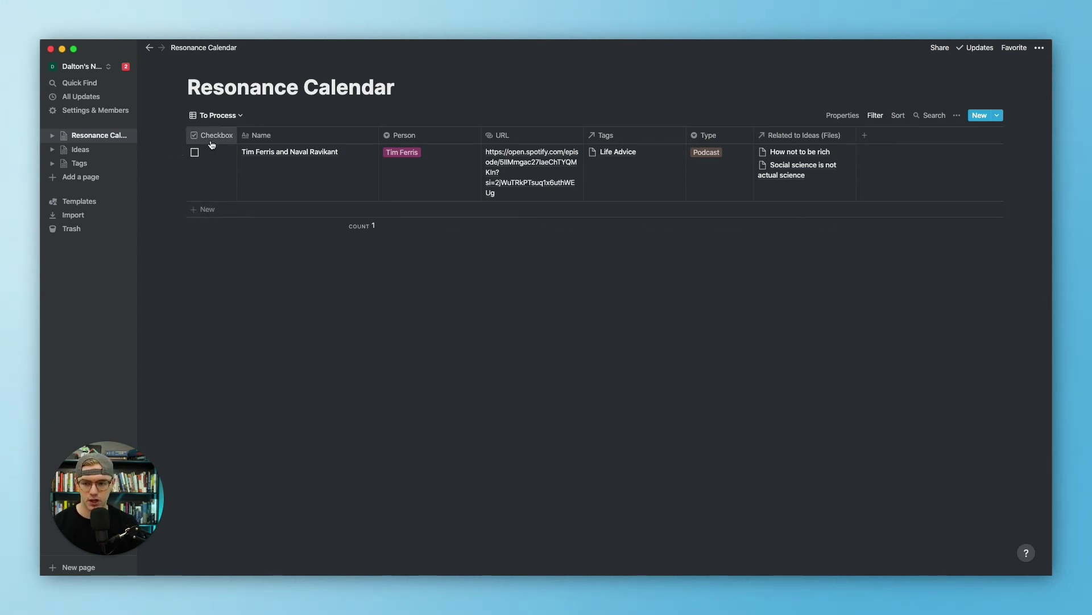
click(219, 117)
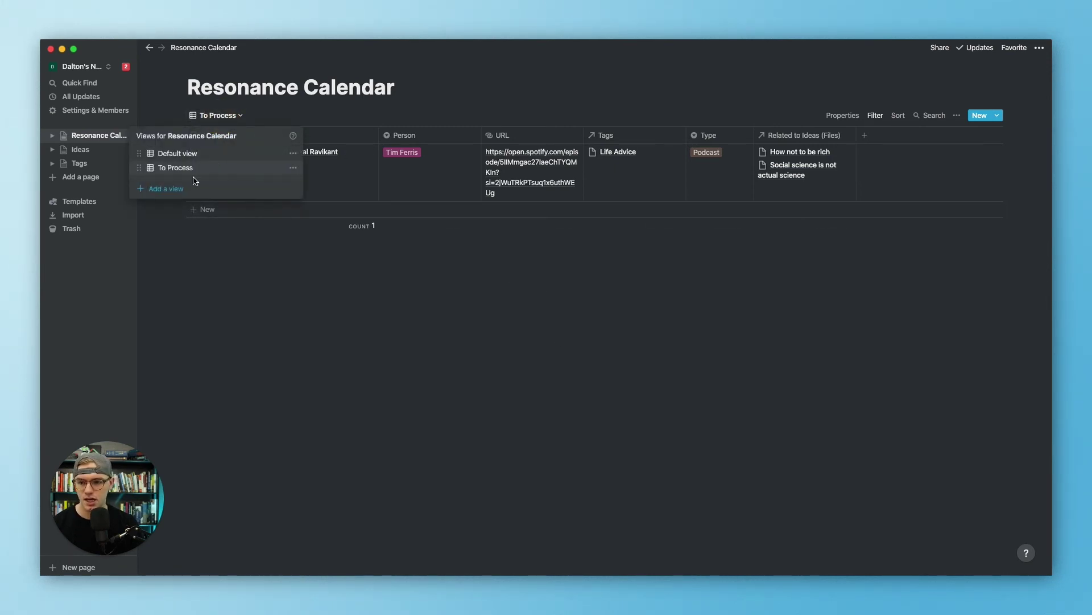
- Rename the Default view to 'All Sources'
click(294, 156)
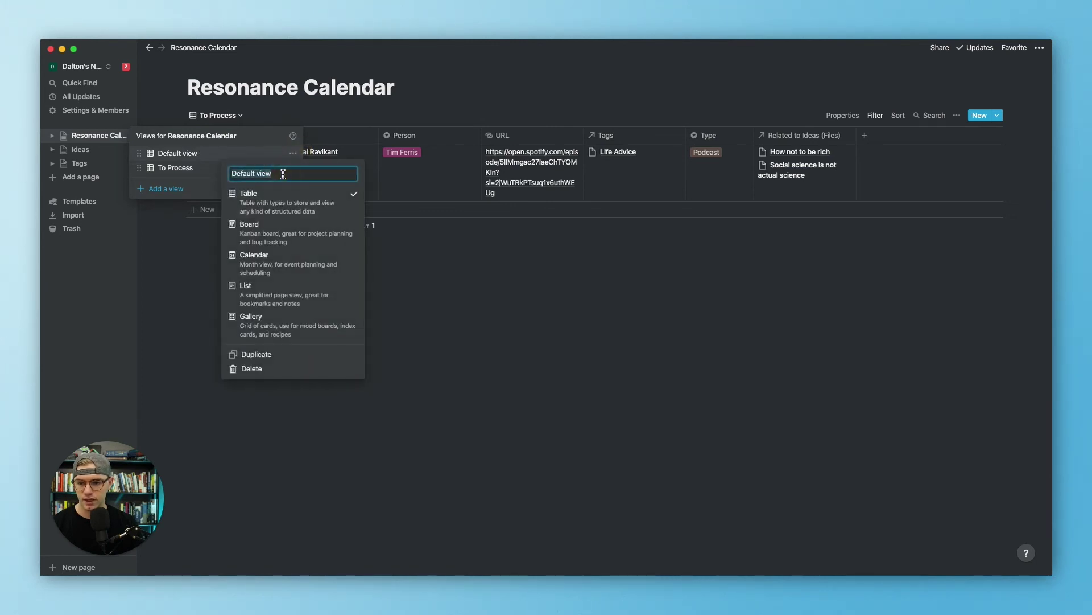
text(A)
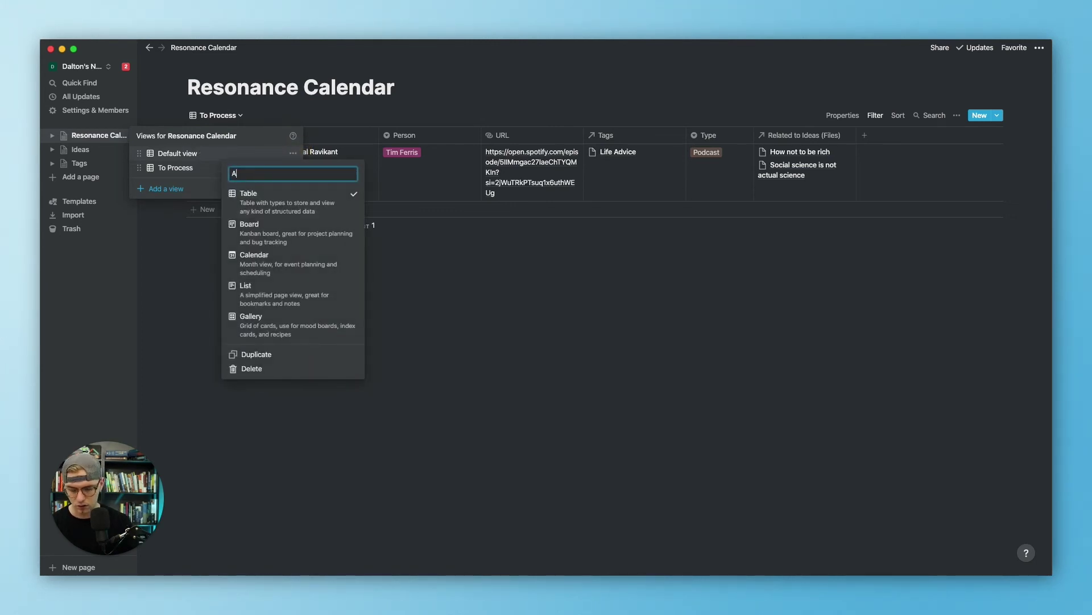
text(ll)
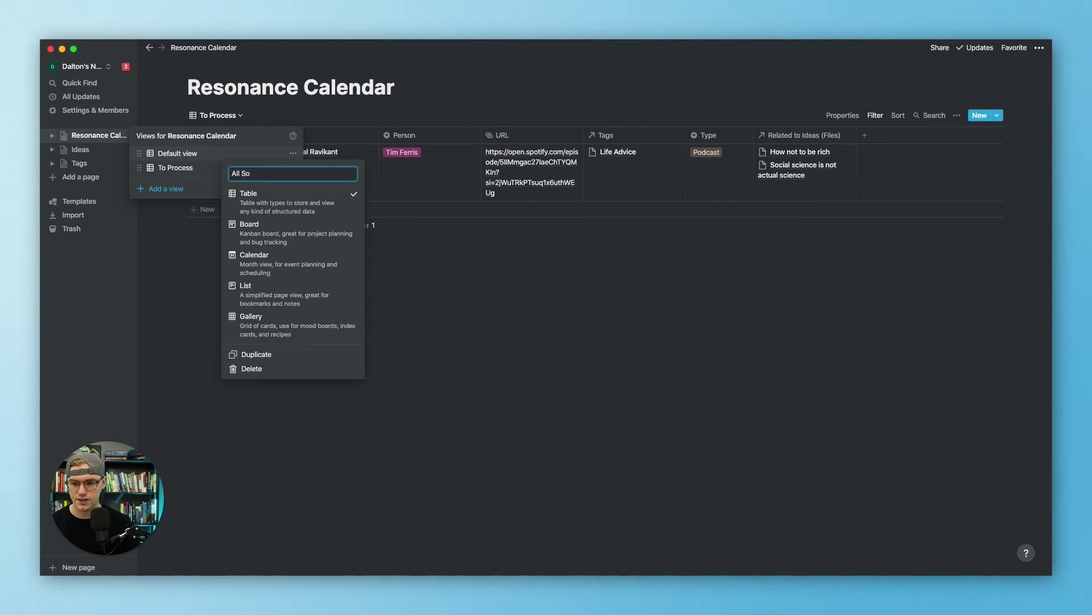
text(Sources)
key(Return)
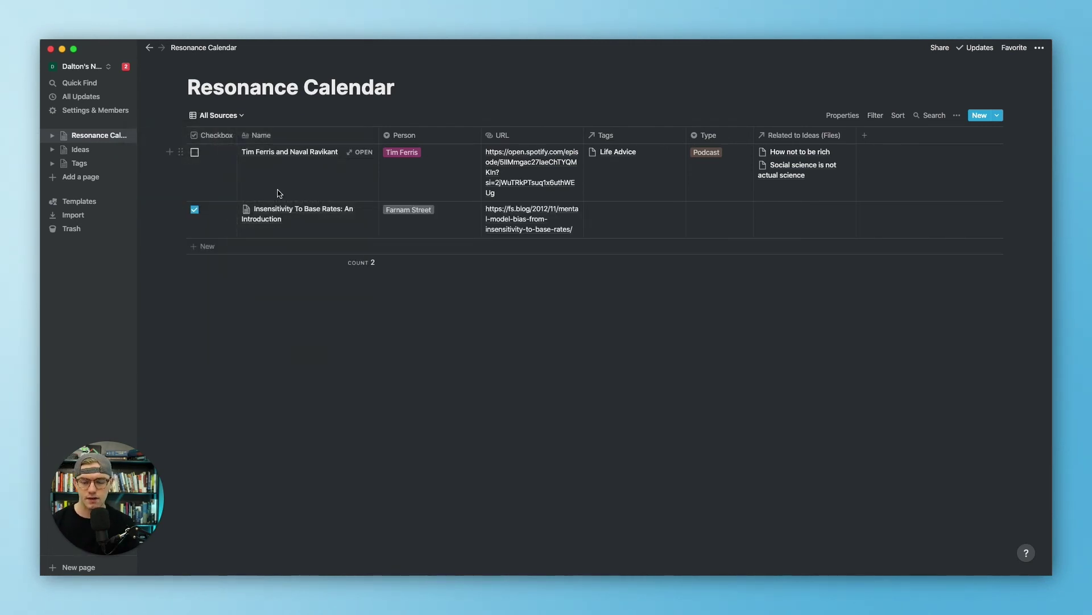
- Add a sort on the Person property and switch its direction to Descending
click(900, 116)
click(851, 205)
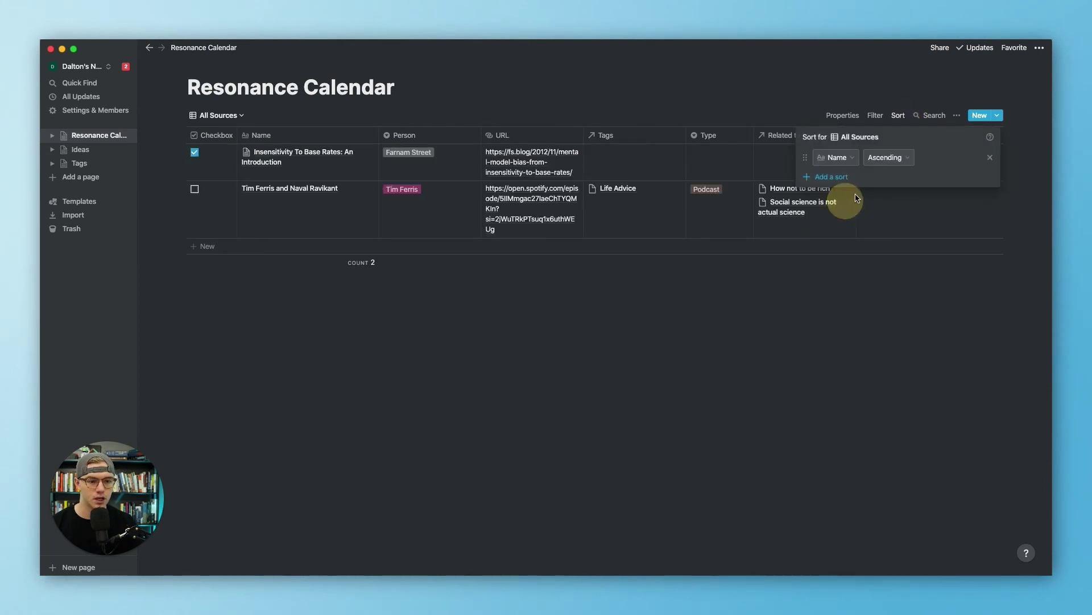
click(852, 160)
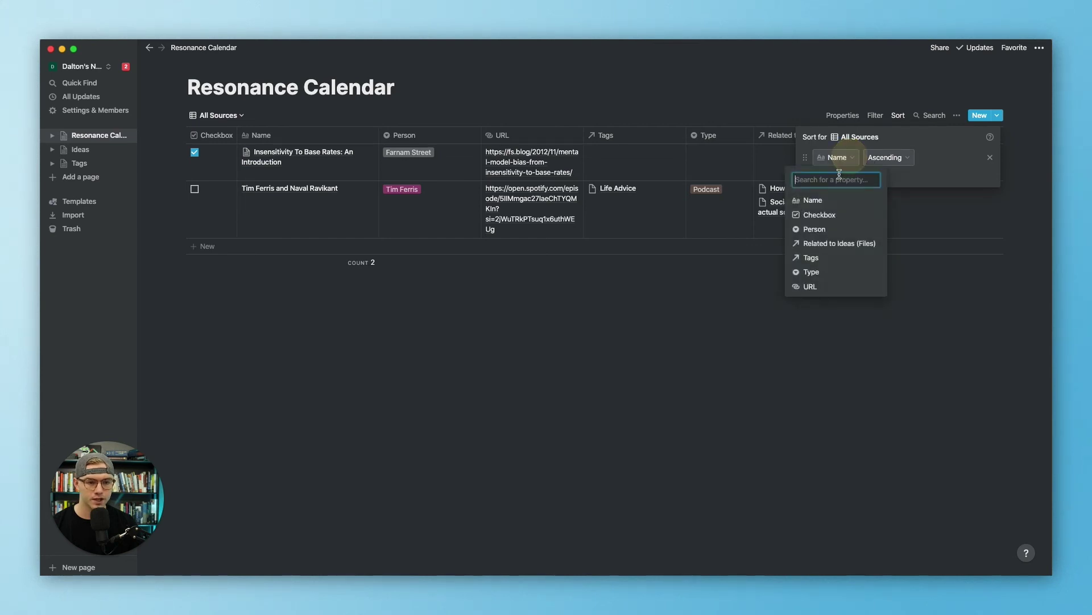
click(834, 227)
click(885, 373)
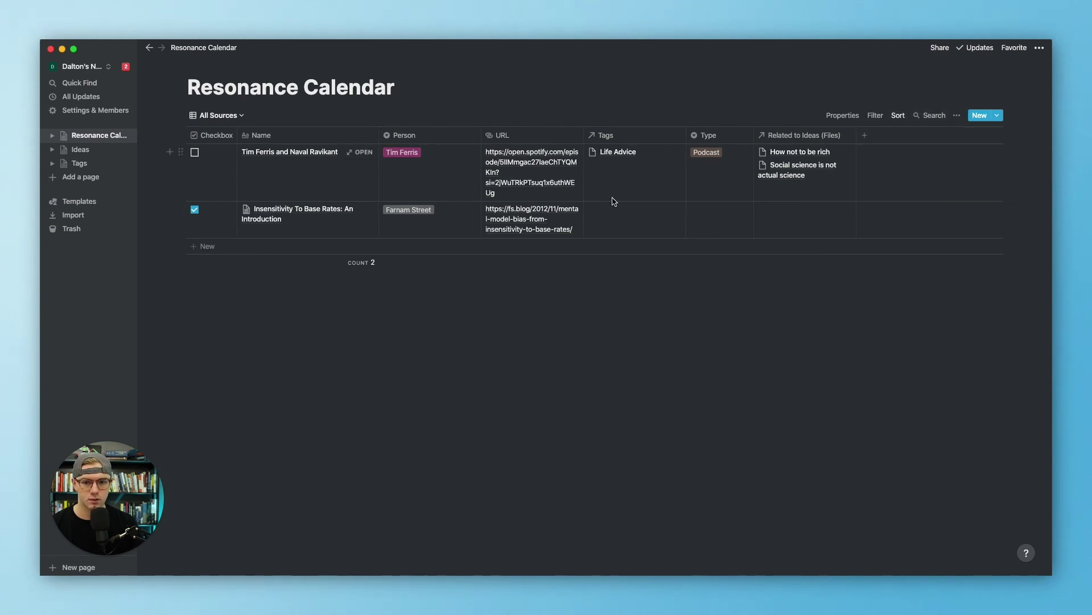
click(896, 116)
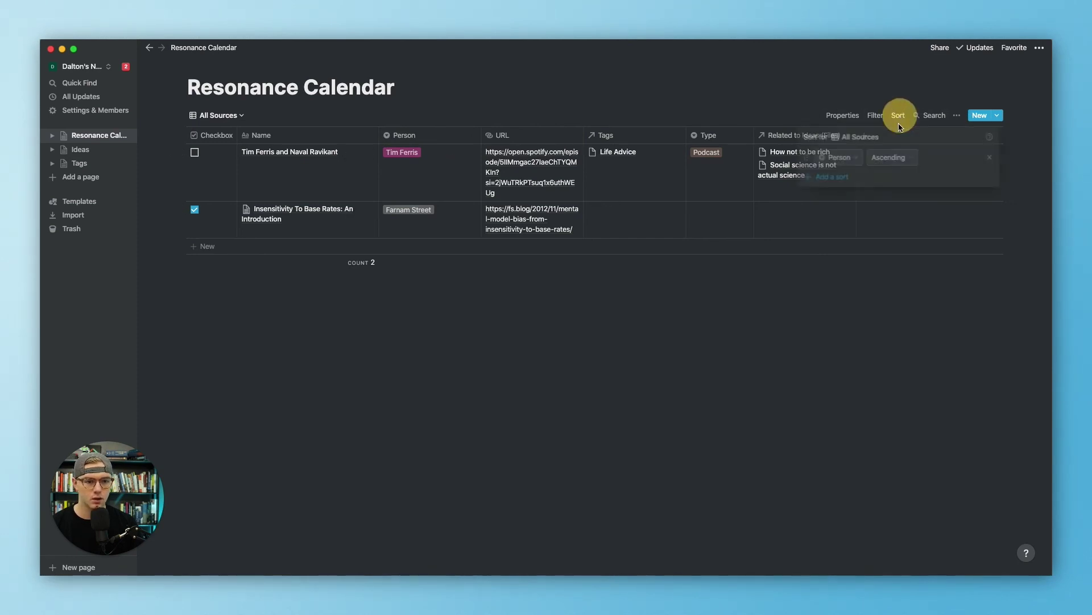
click(891, 157)
click(880, 191)
click(805, 313)
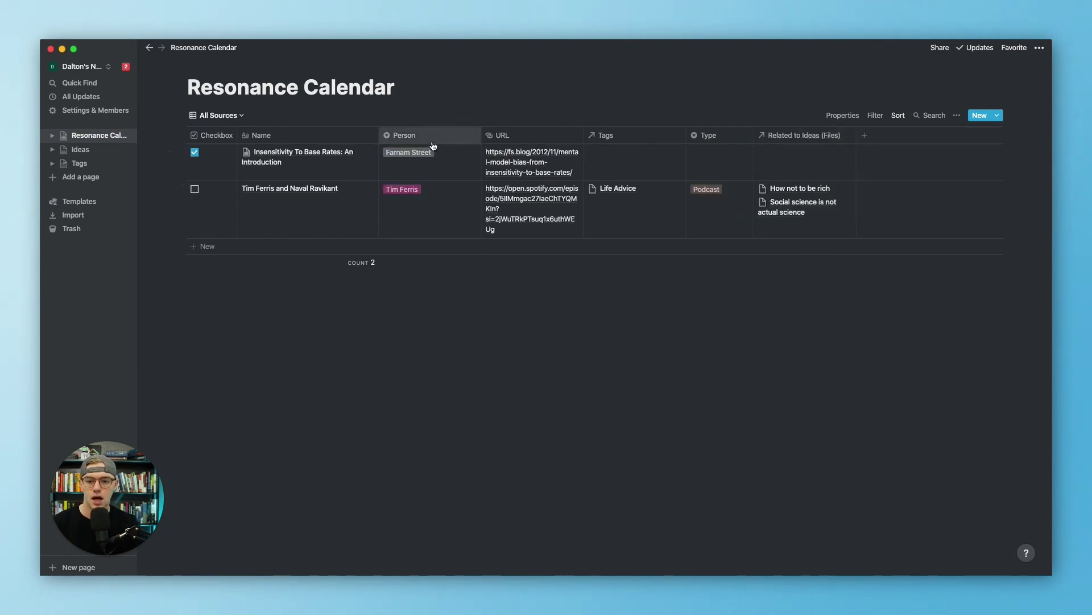
click(875, 116)
click(895, 116)
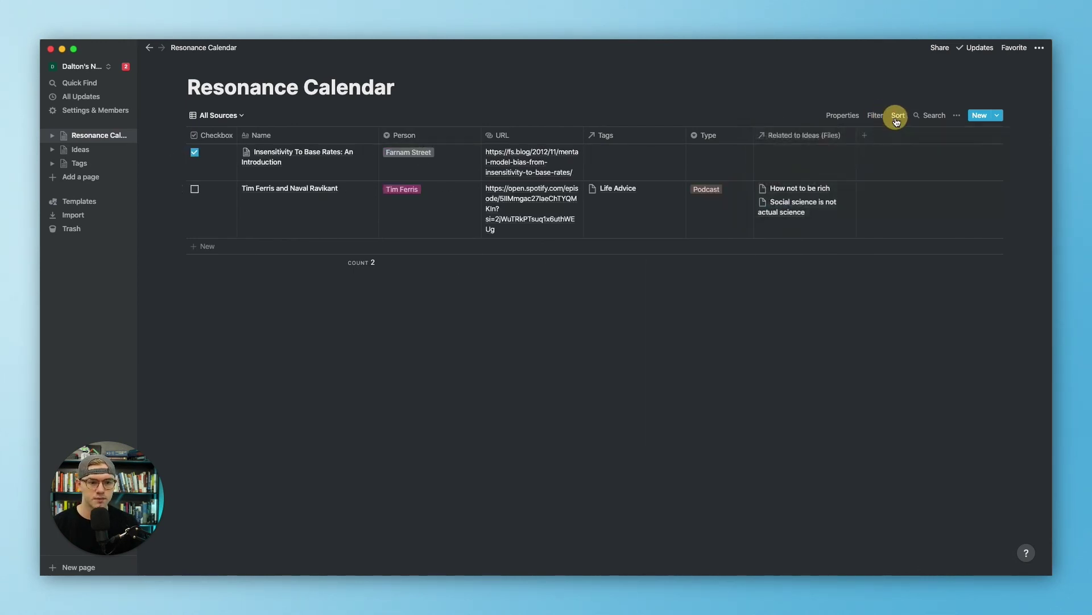
click(897, 116)
click(842, 326)
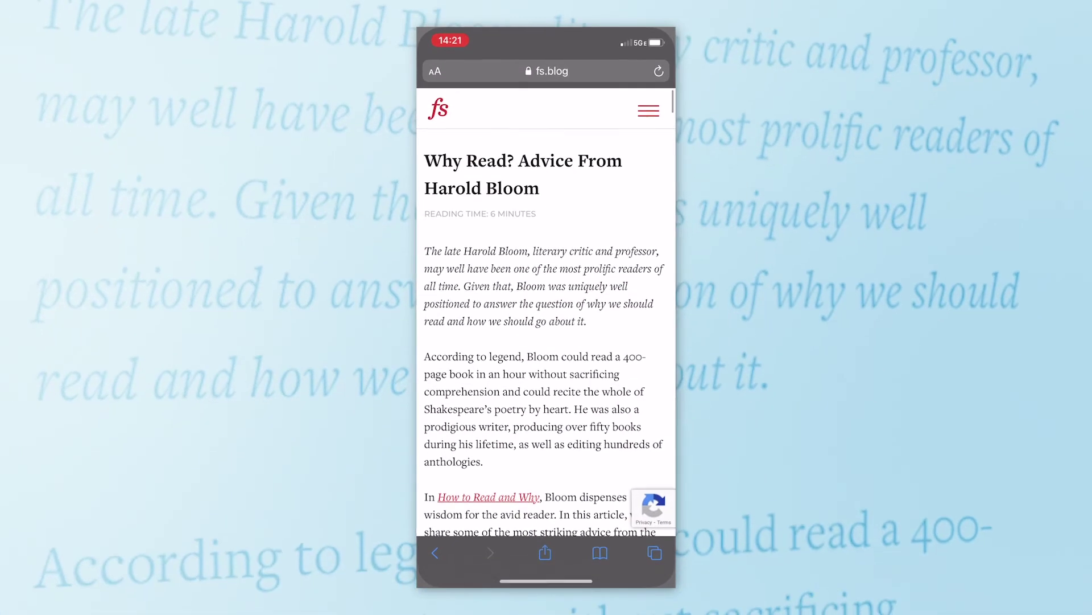
- In the fs.blog article's share sheet, finish editing the favourite apps list and return
click(545, 552)
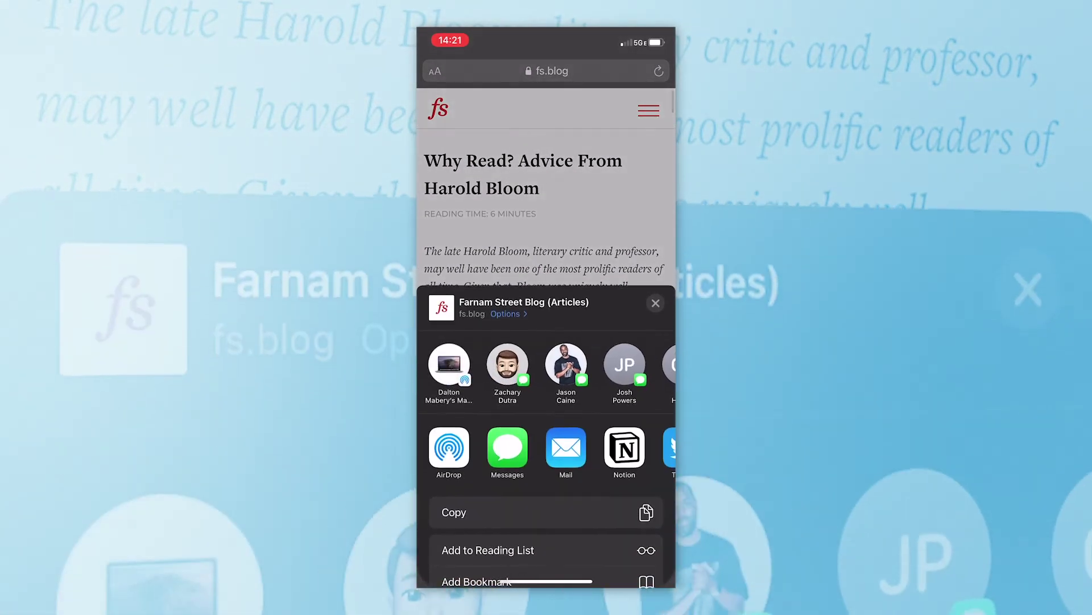
scroll(547, 446, right, 2)
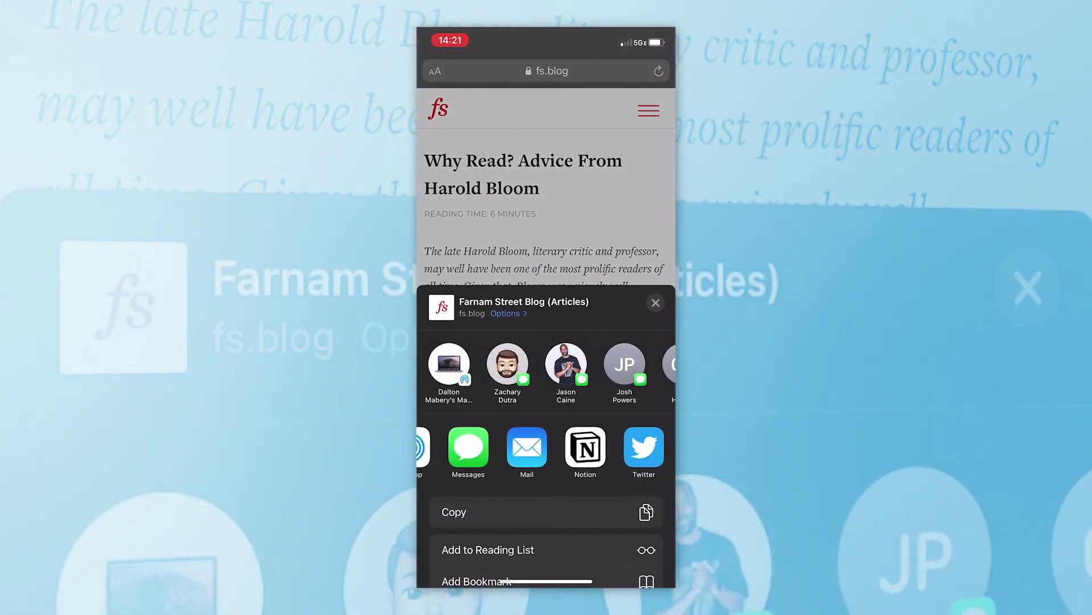
scroll(546, 446, right, 10)
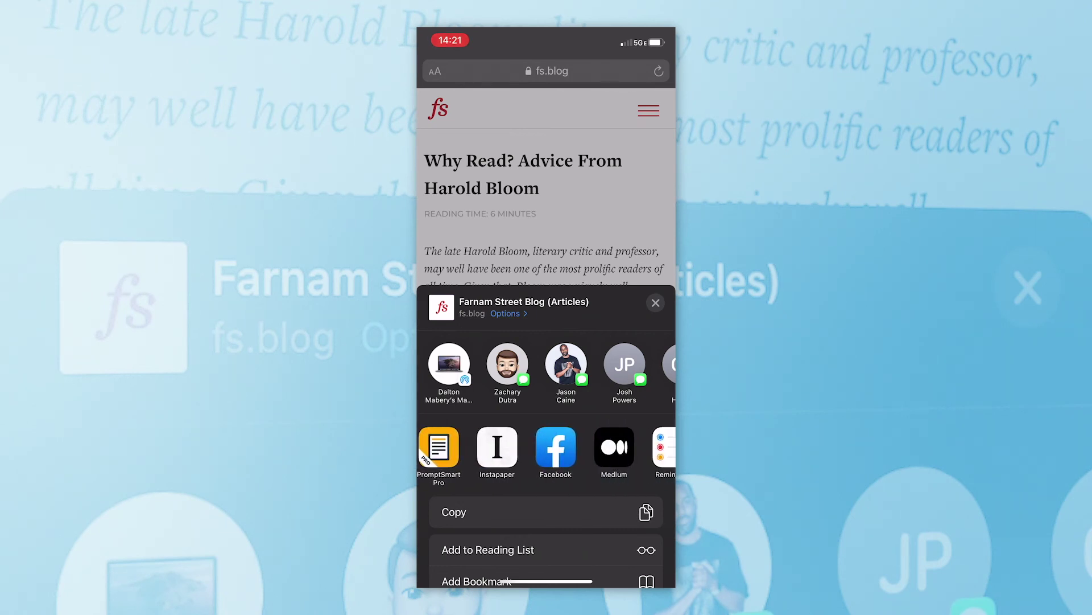
click(641, 447)
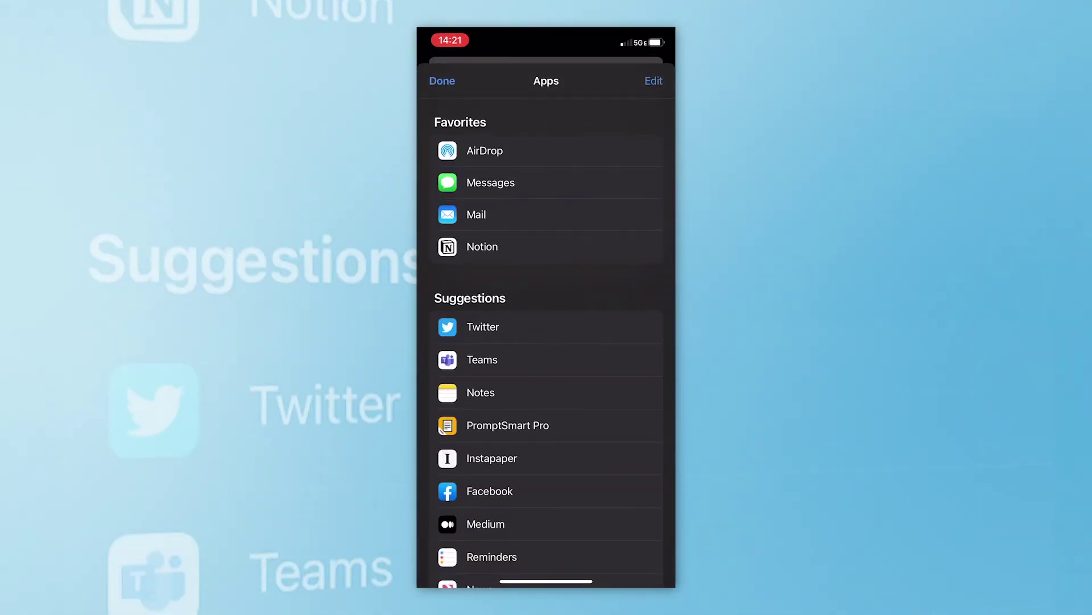
click(654, 81)
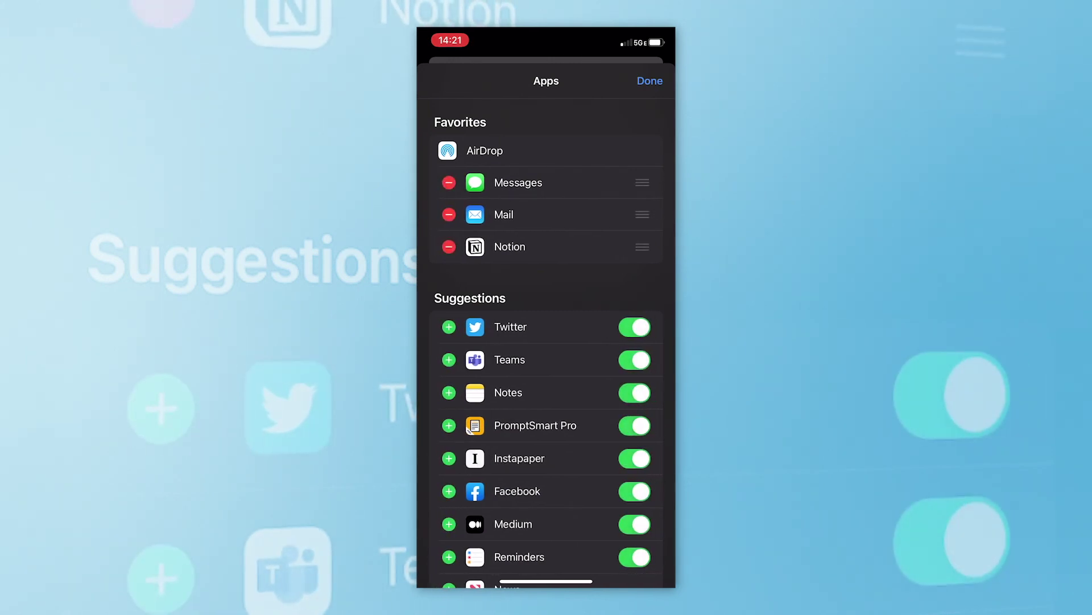
scroll(546, 341, down, 5)
scroll(546, 341, up, 5)
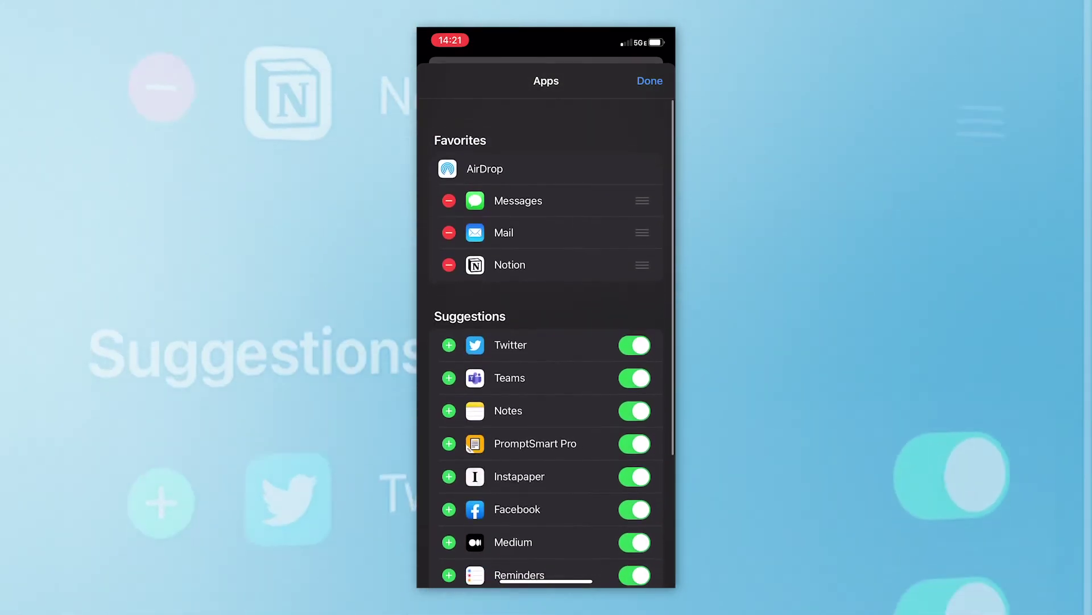
click(650, 81)
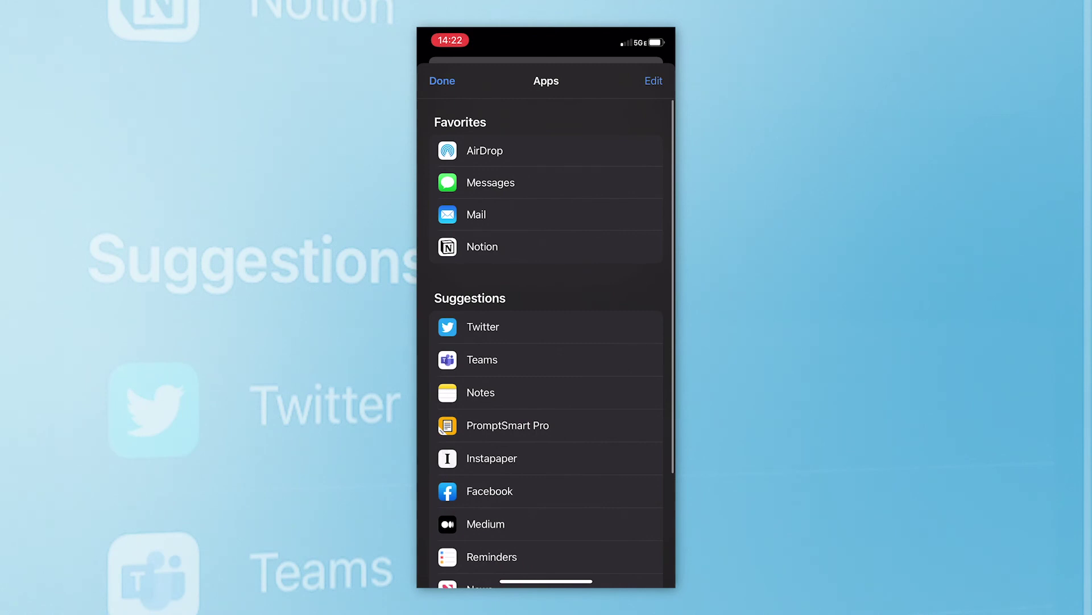
click(443, 81)
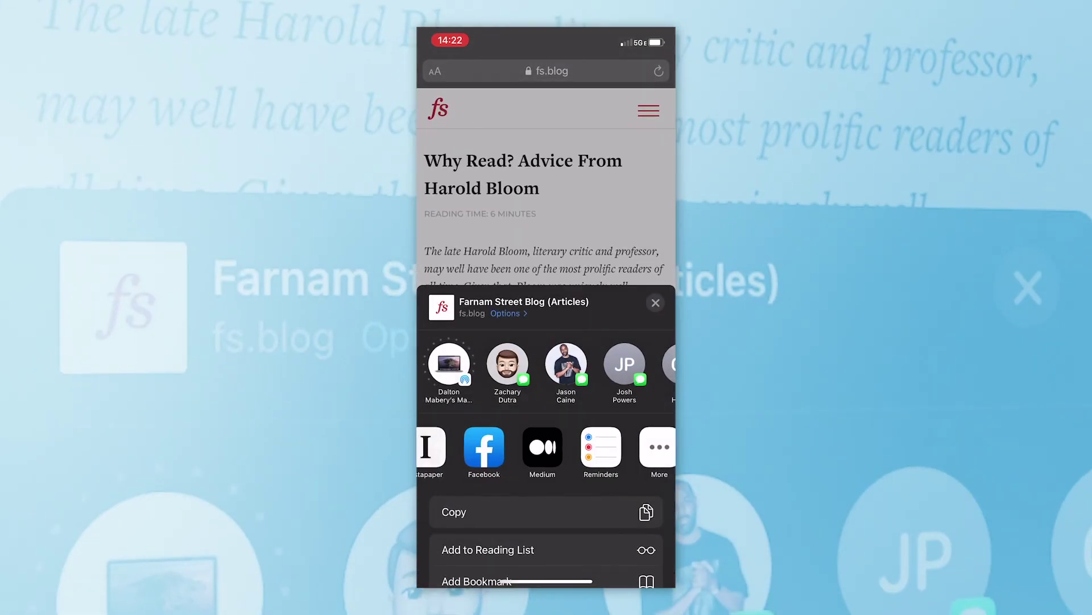
scroll(546, 447, left, 10)
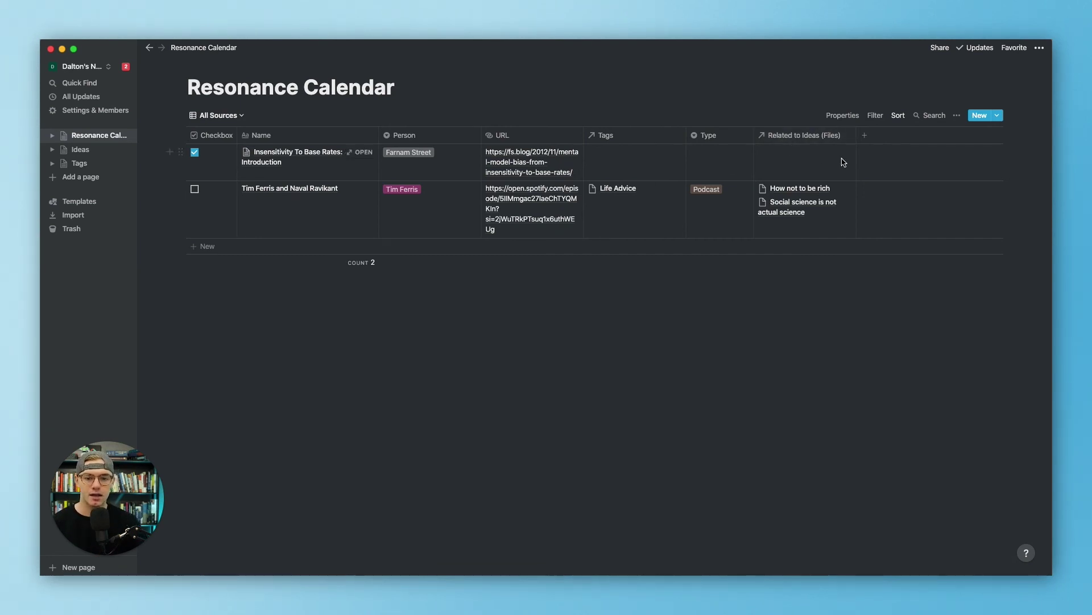
- Add a new Select column named Status
click(859, 135)
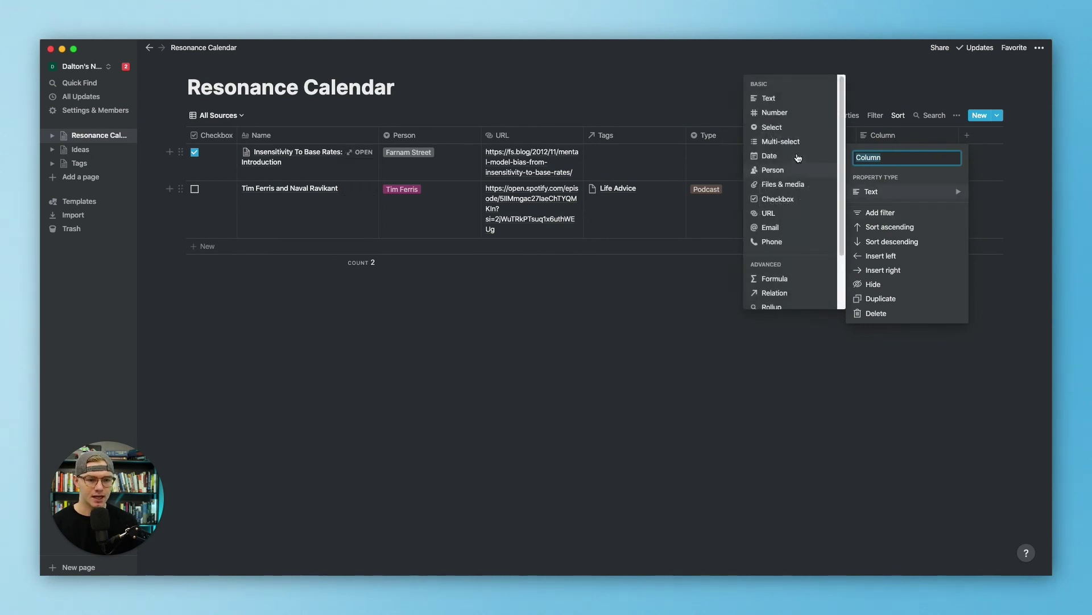
click(799, 126)
click(895, 137)
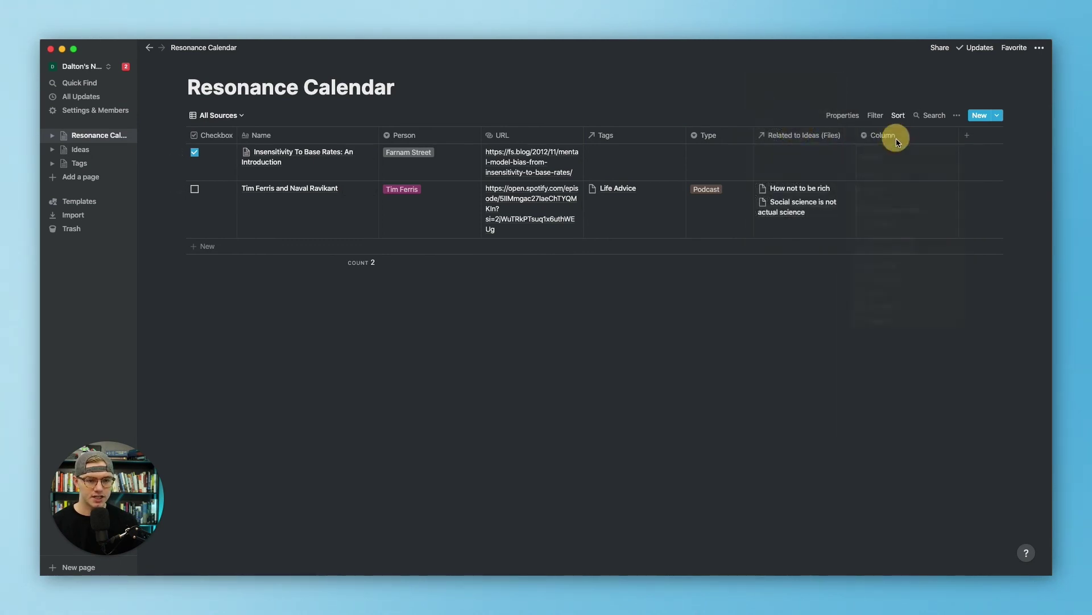
text(Status)
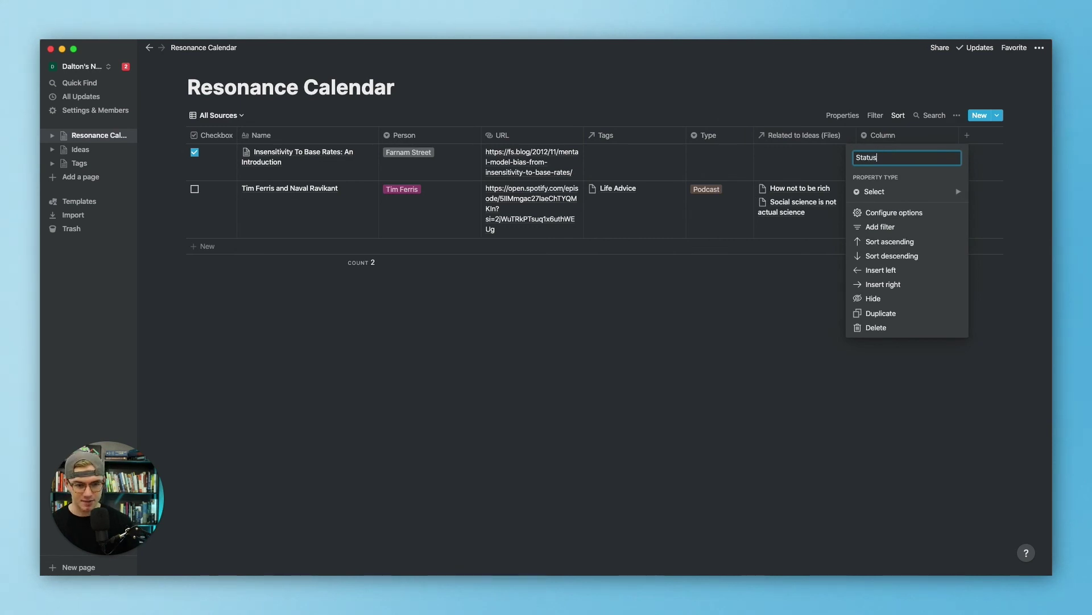
click(988, 382)
- Create the Status options To do and To Process from the first row's cell
click(907, 160)
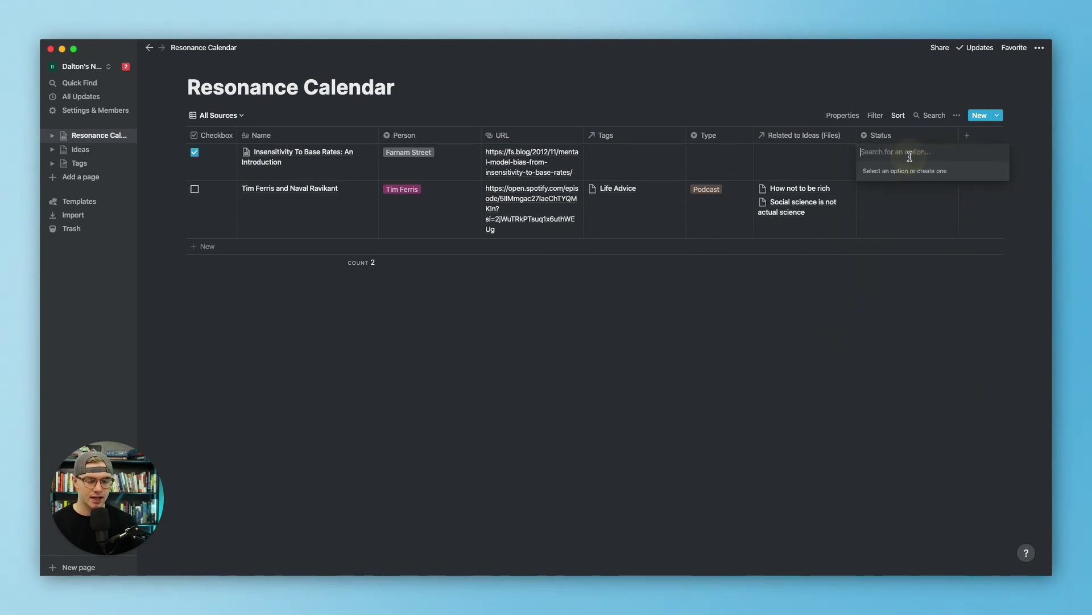
text(To do)
key(Return)
key(Down)
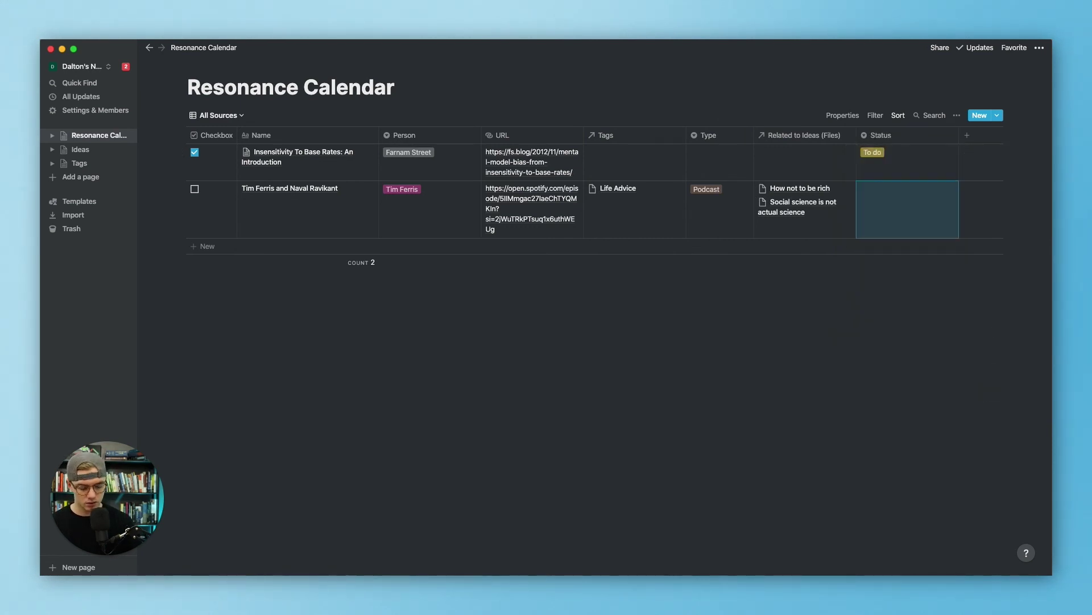
click(902, 159)
key(BackSpace)
text(T)
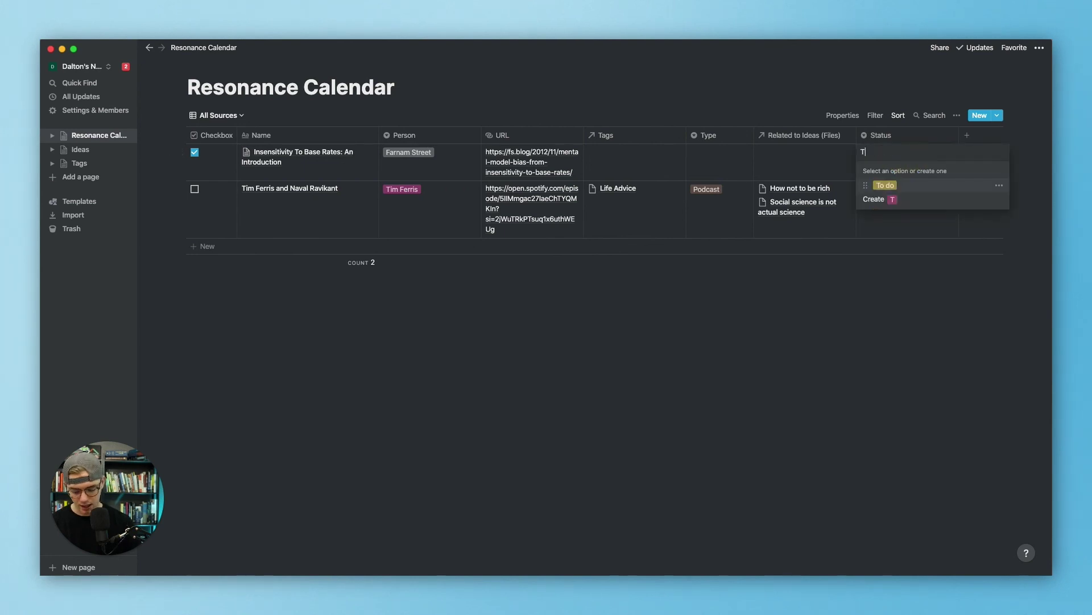
text(o Process)
key(Return)
key(Down)
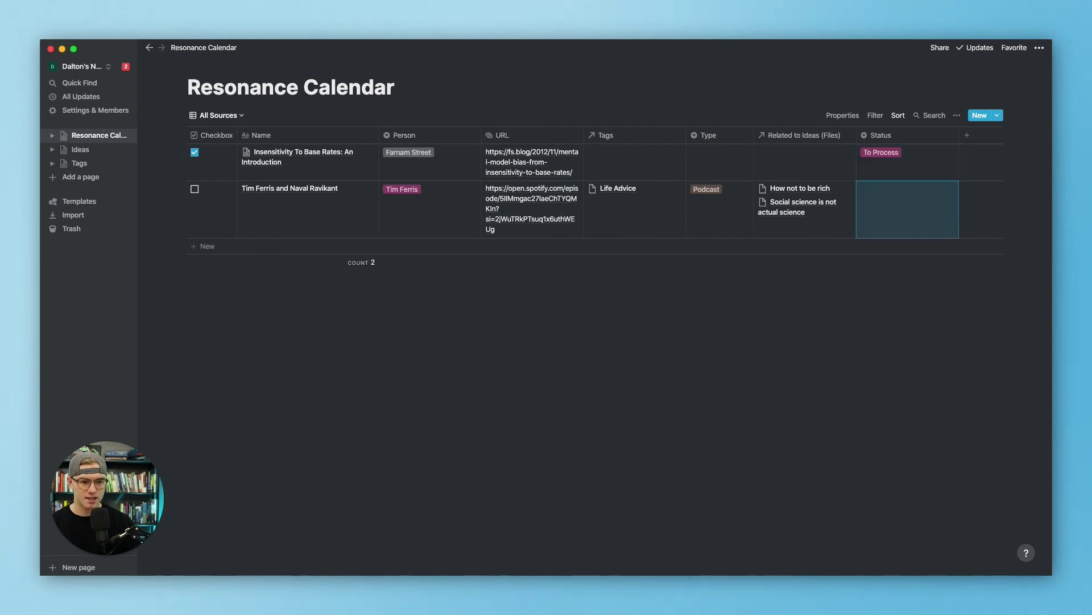
- Create the Status options To Review and To Archive
click(950, 165)
key(BackSpace)
text(To A)
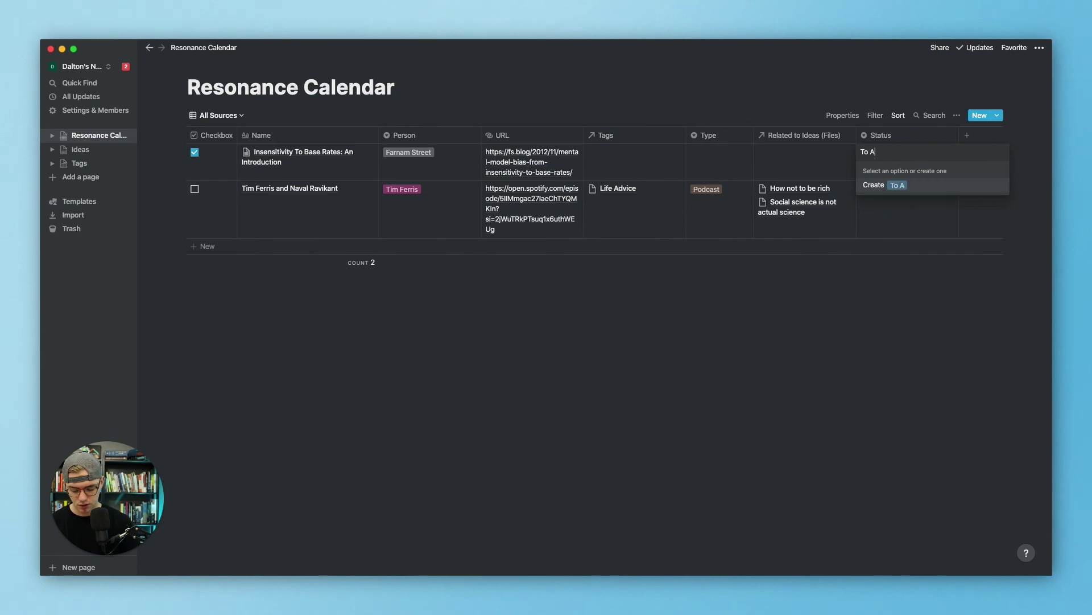
key(BackSpace)
text(Review)
key(Return)
key(Down)
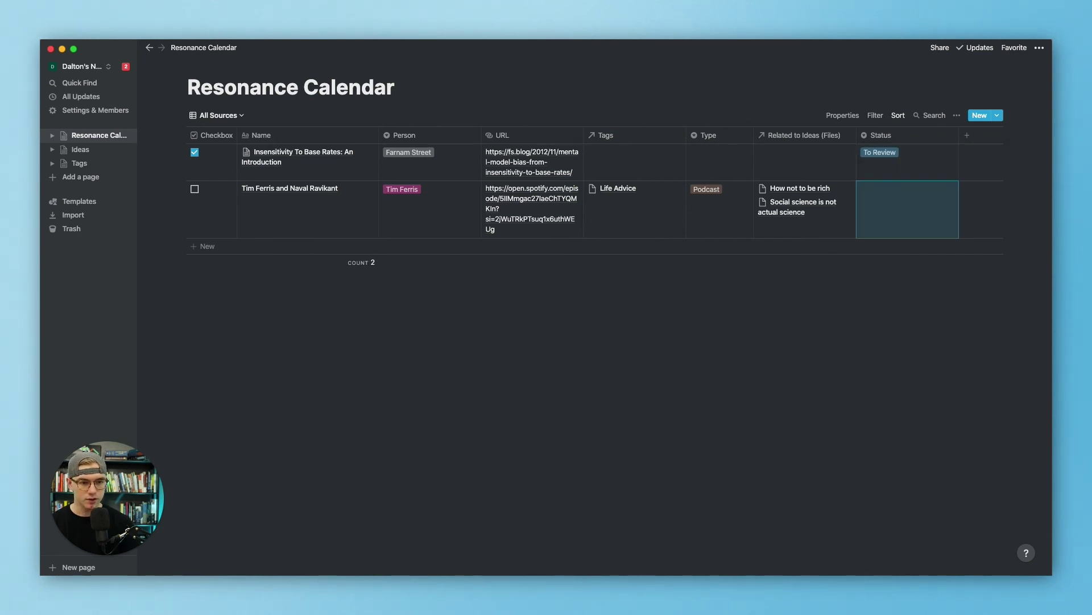
click(920, 177)
key(BackSpace)
text(To)
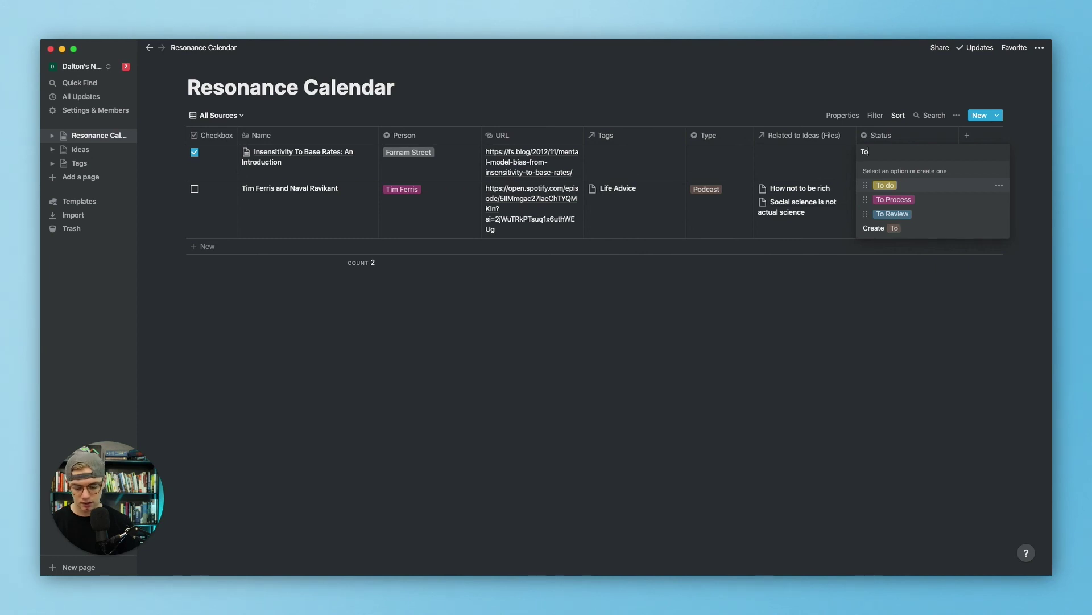
text( Archive)
key(Return)
key(Down)
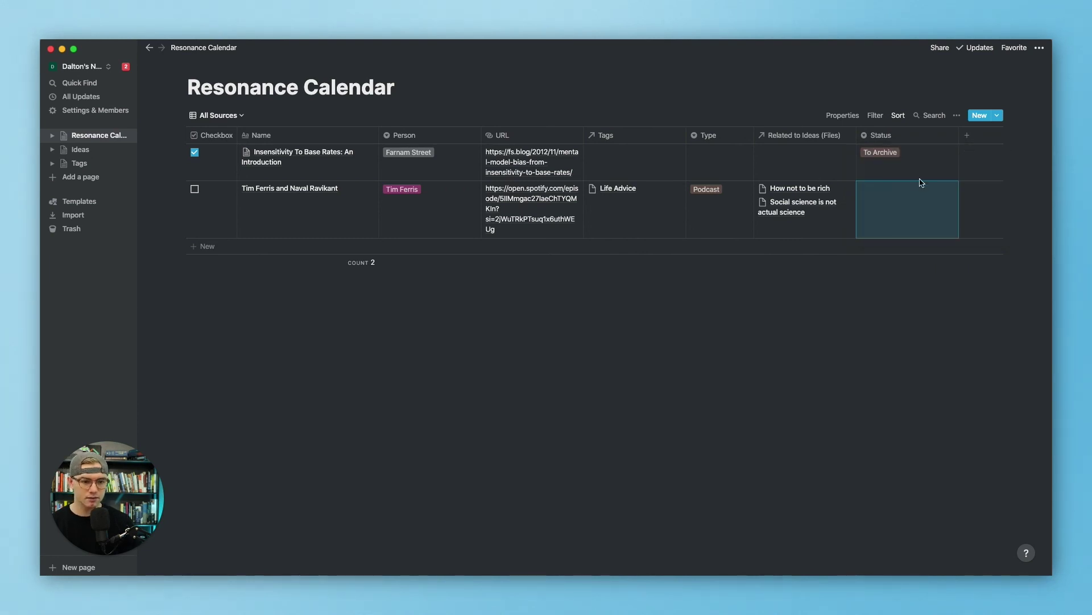
- Rename the To Archive option to Archive, leaving the first row set to Archive
click(911, 154)
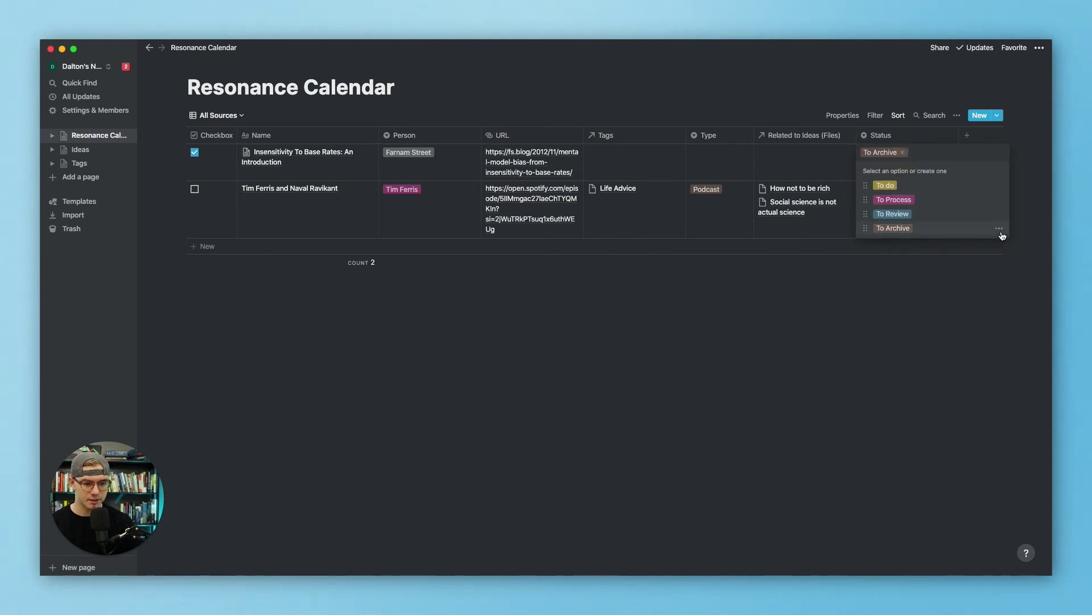
click(1001, 232)
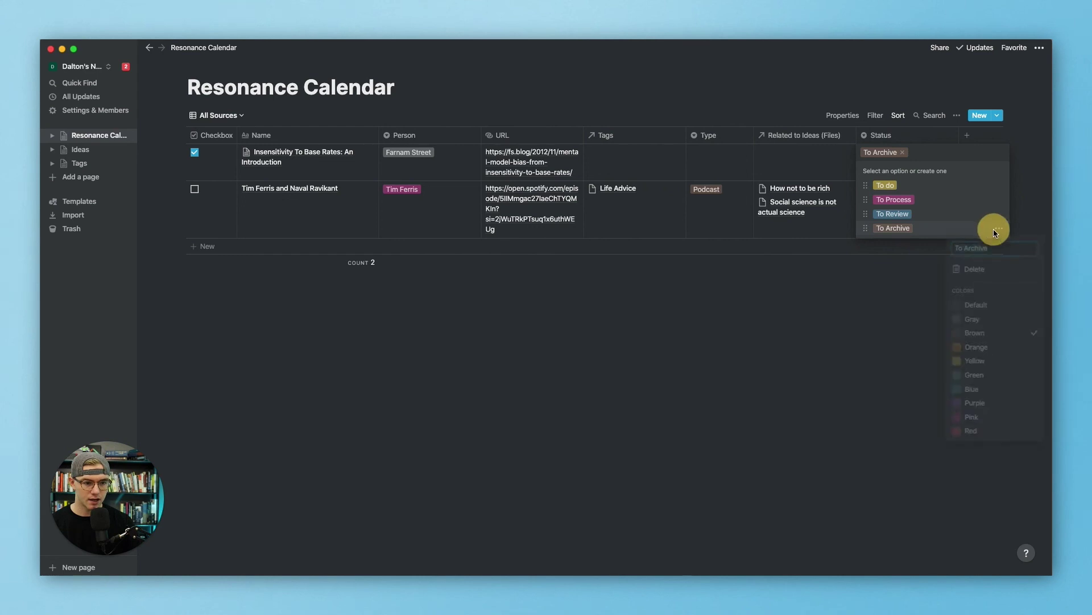
click(969, 248)
key(BackSpace)
key(BackSpace)
key(BackSpace)
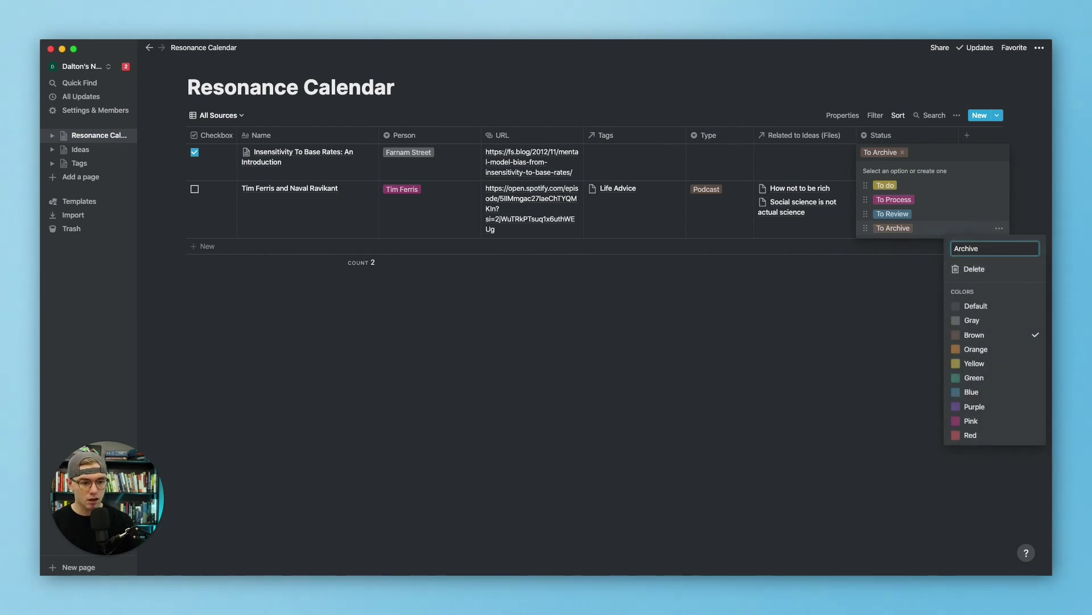
key(Return)
click(785, 354)
click(885, 157)
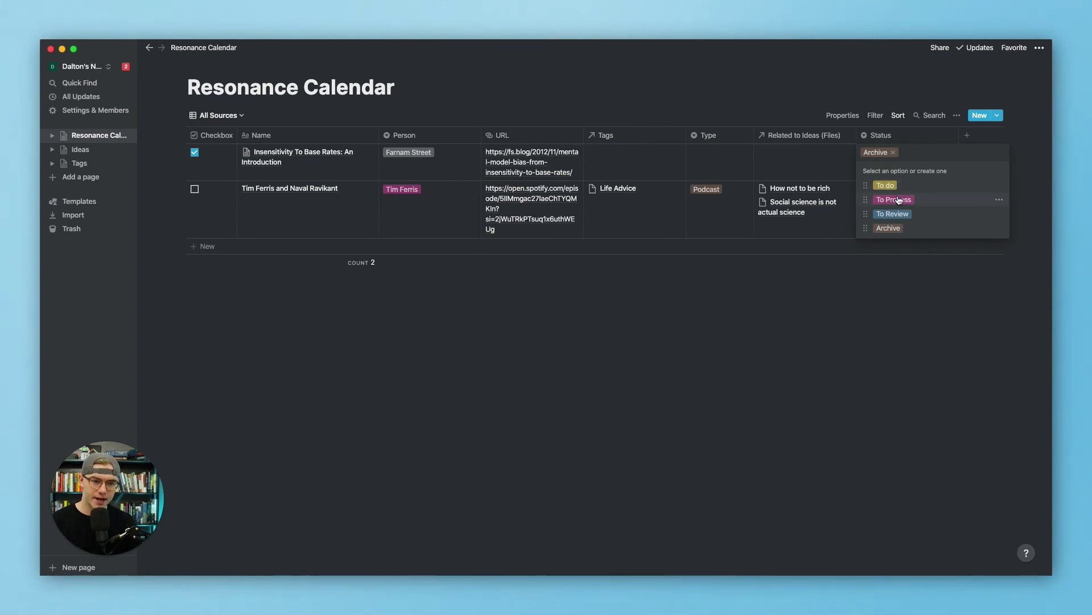
click(876, 326)
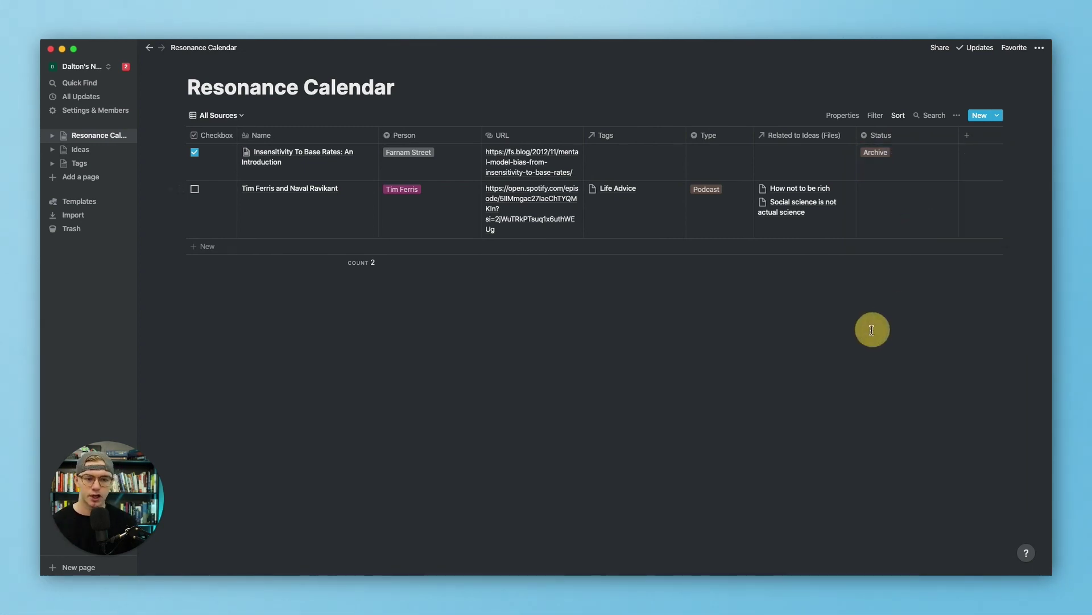
- Add a filter group to All Sources with Status Is Archive
click(876, 115)
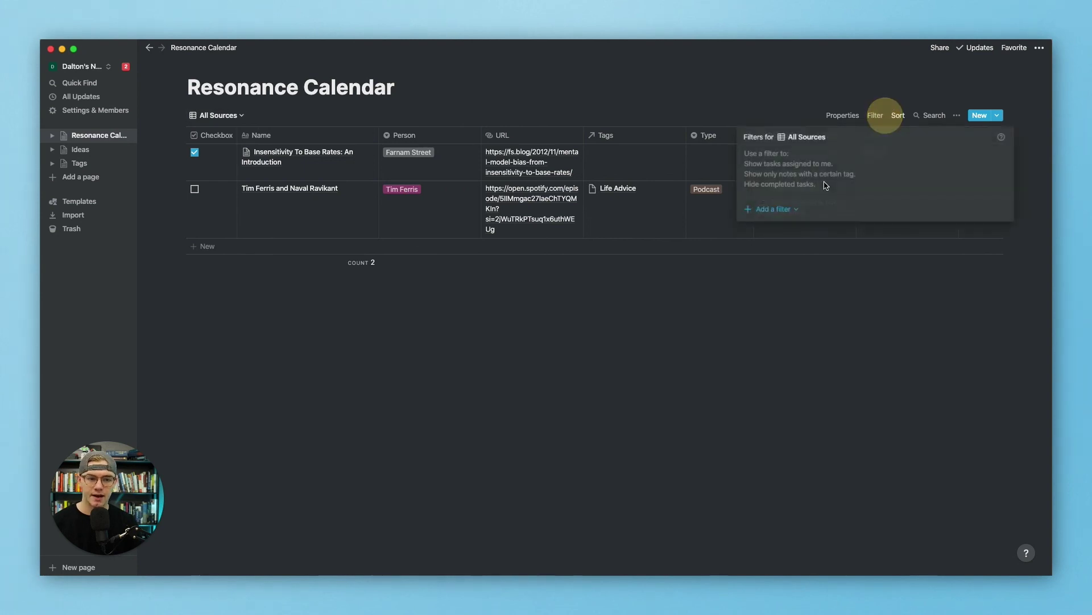
click(791, 210)
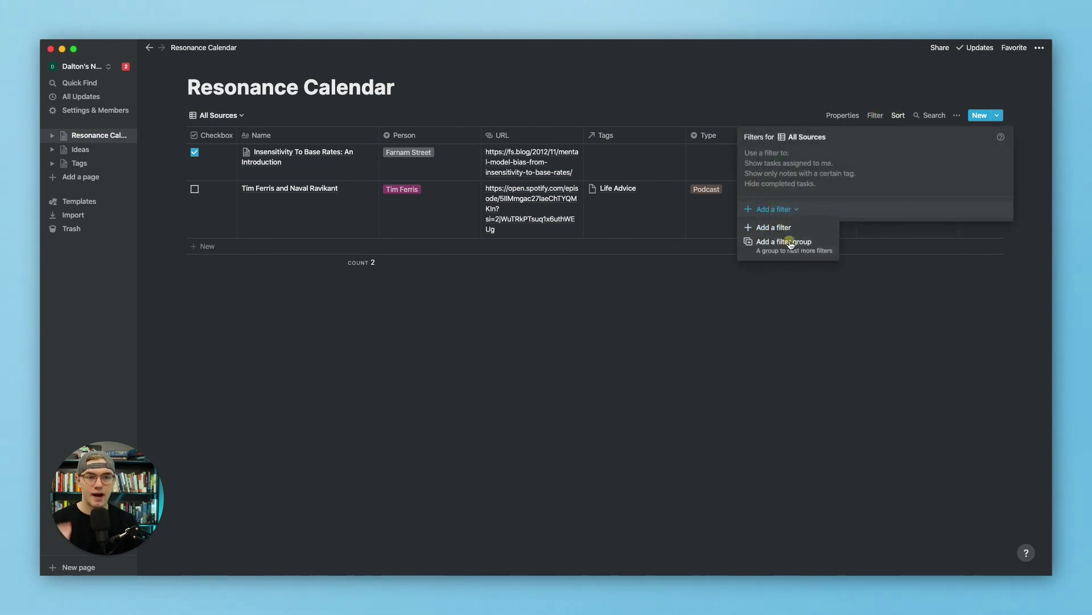
click(790, 243)
click(820, 179)
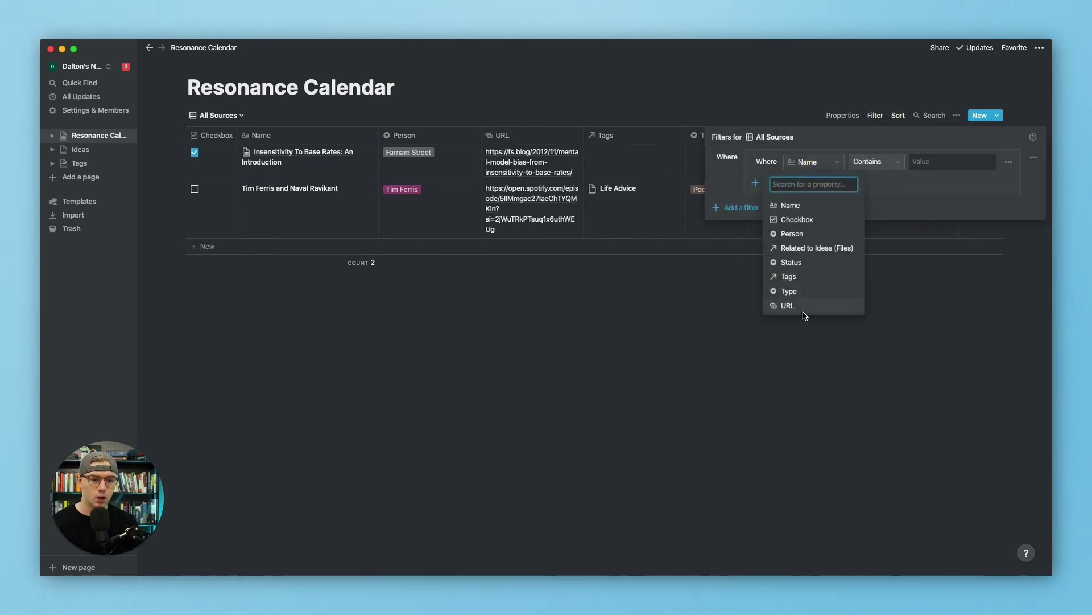
click(800, 263)
click(876, 162)
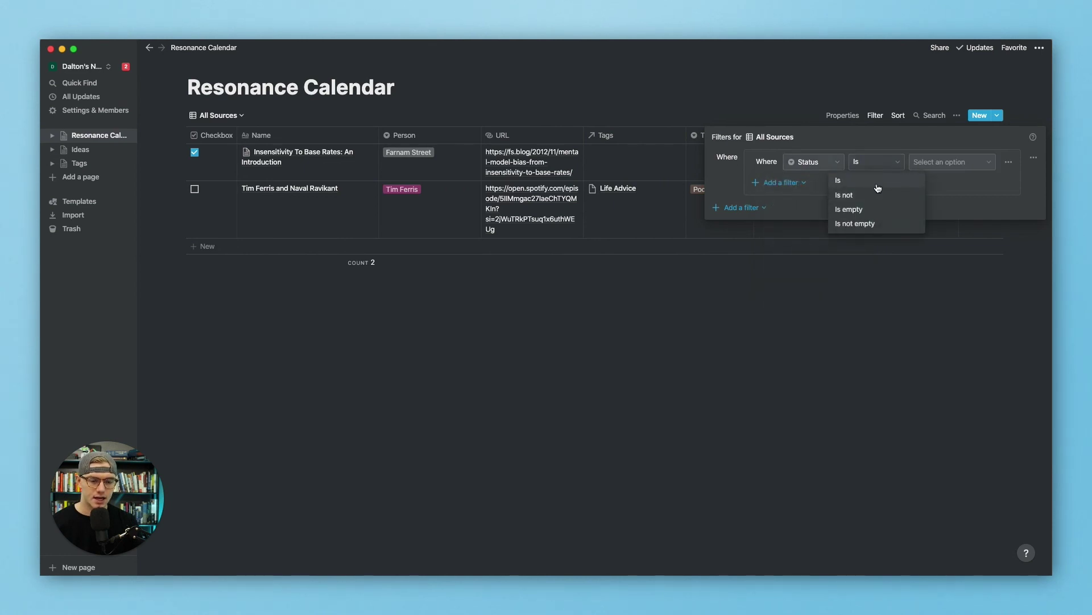
click(878, 188)
click(942, 162)
click(947, 263)
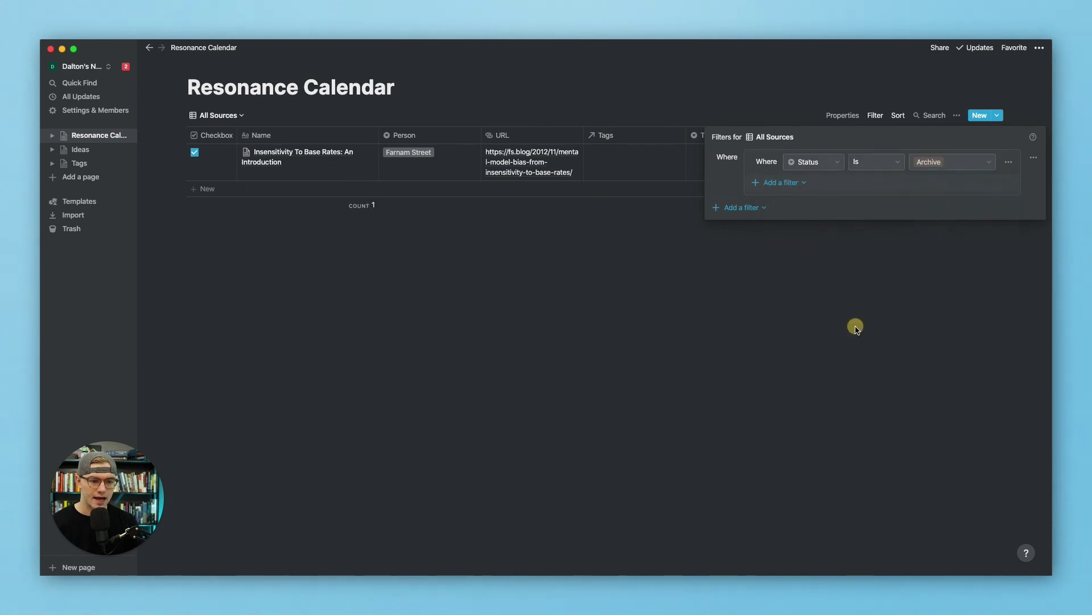
click(855, 328)
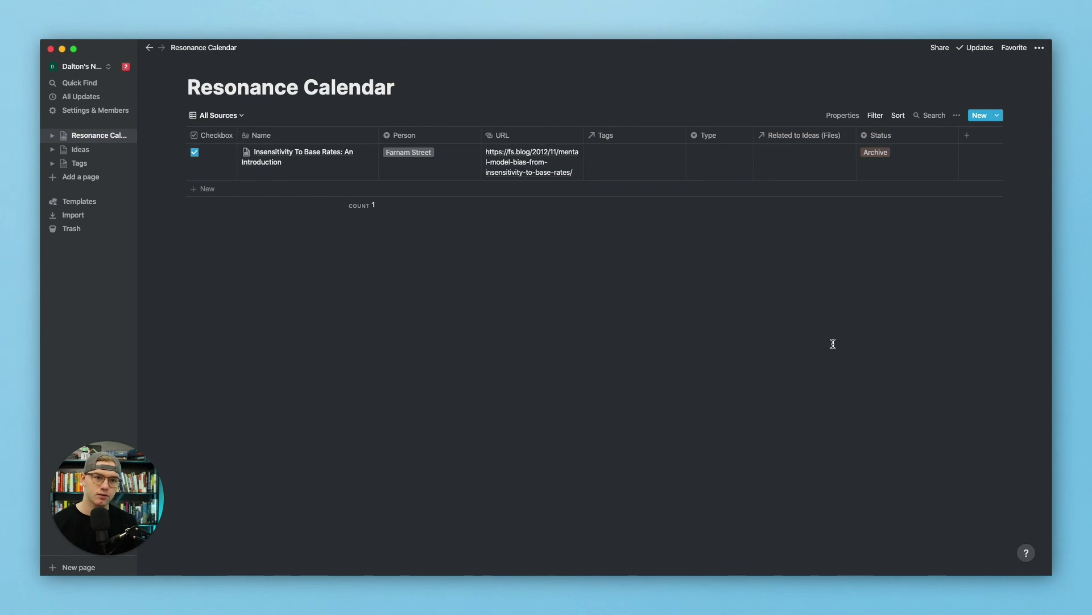
- Check the Resonance Calendar view list and the Status property settings
click(242, 115)
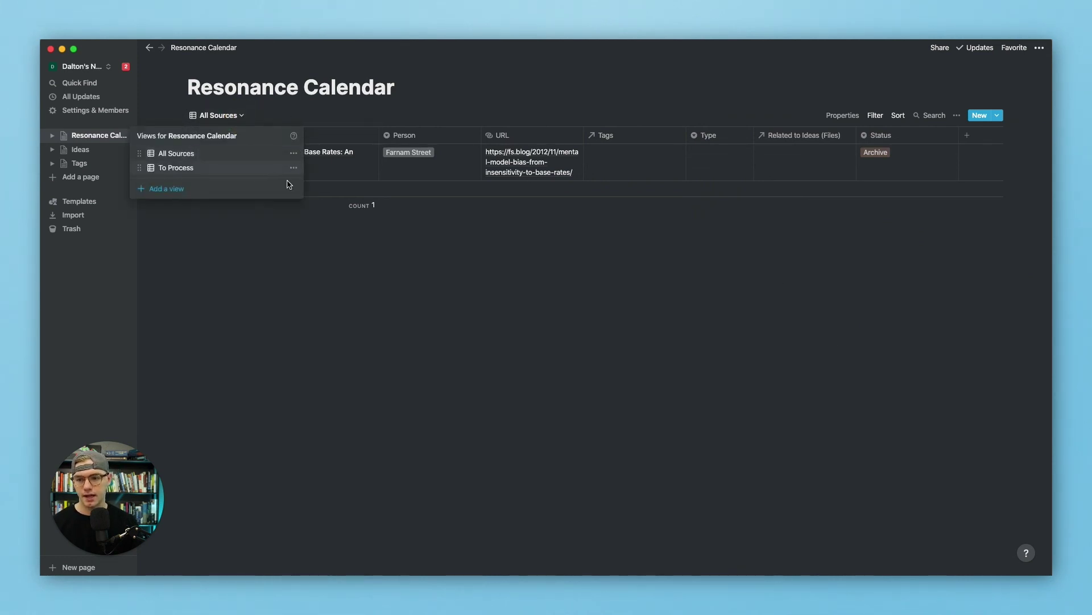
click(940, 421)
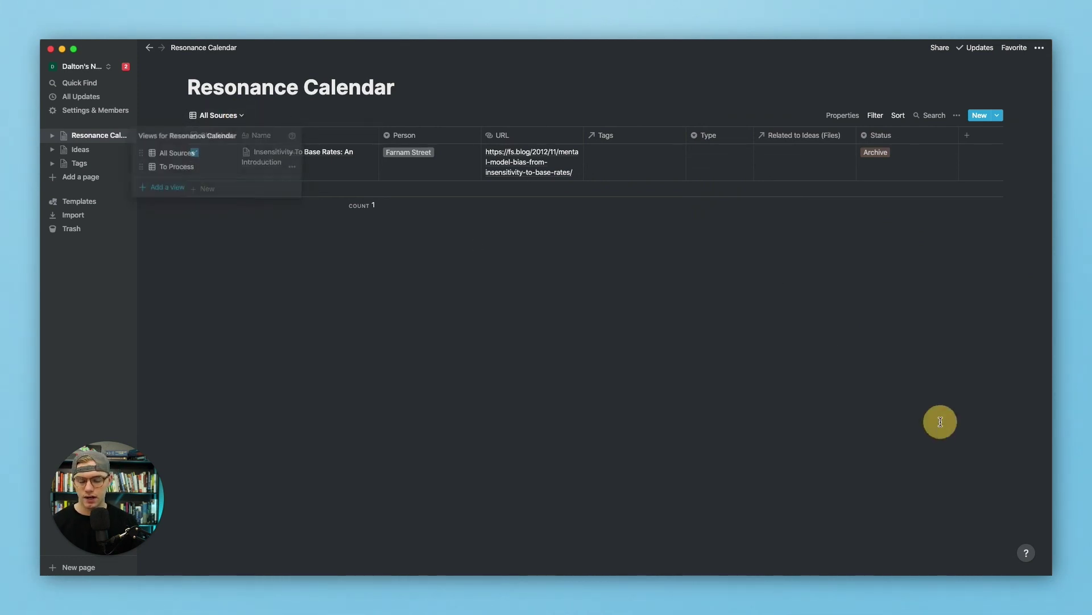
click(883, 136)
click(755, 387)
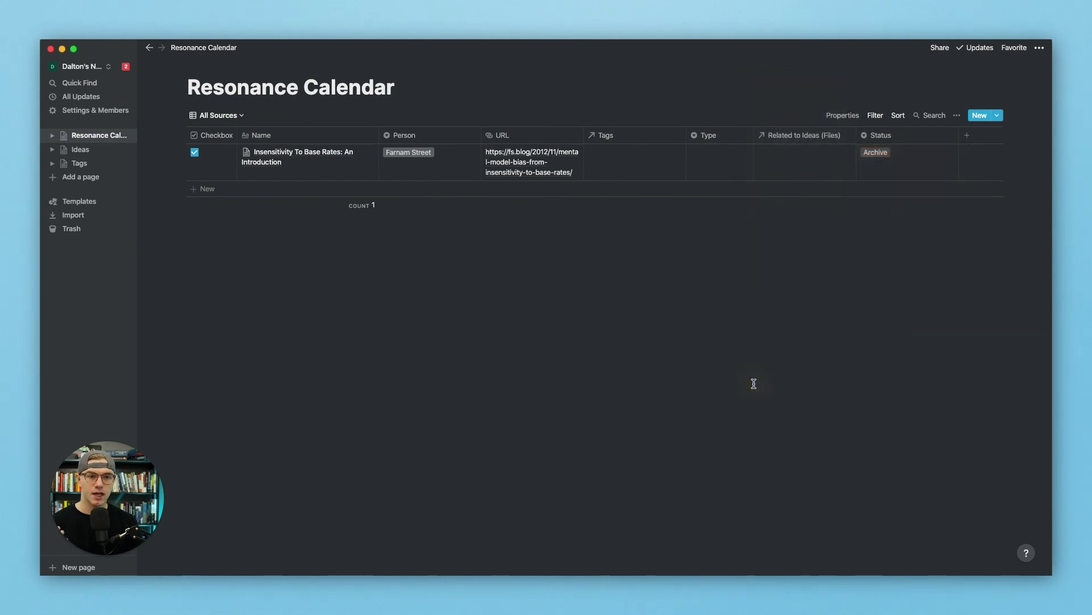